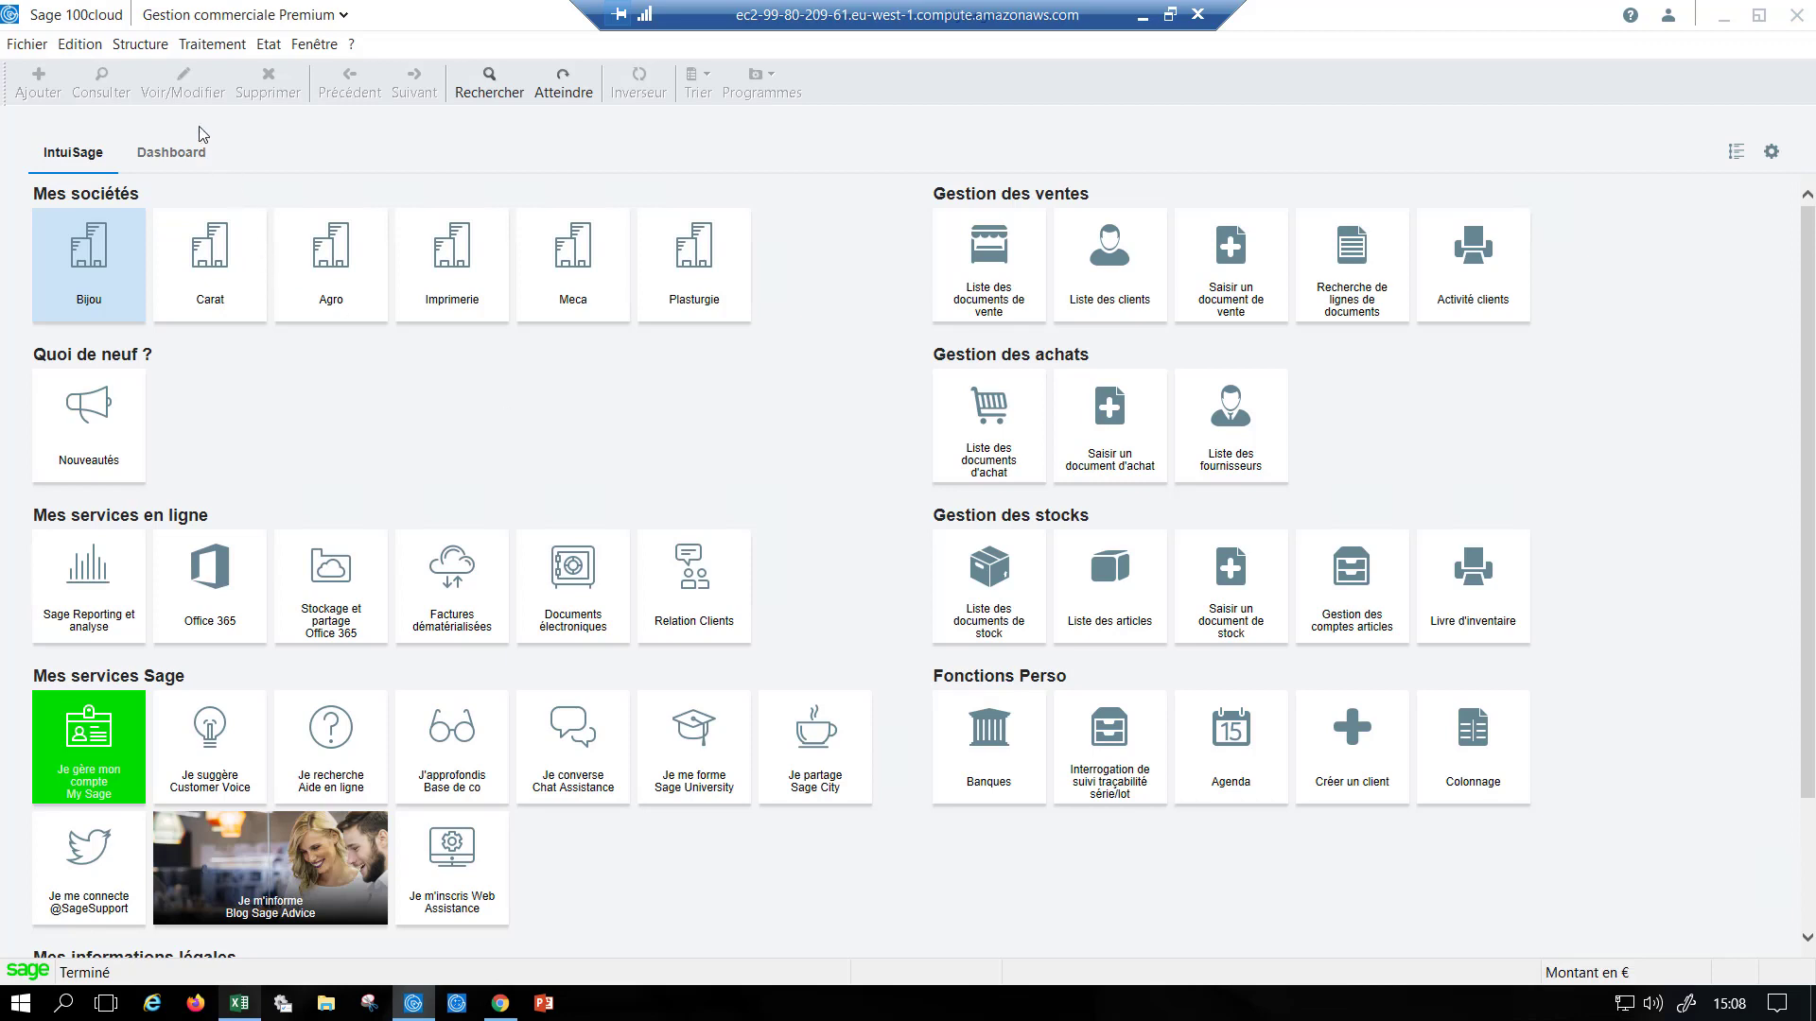
Step: Open the DEPOT FILIALE record from the storage depots list and view its identification details
left_click(150, 51)
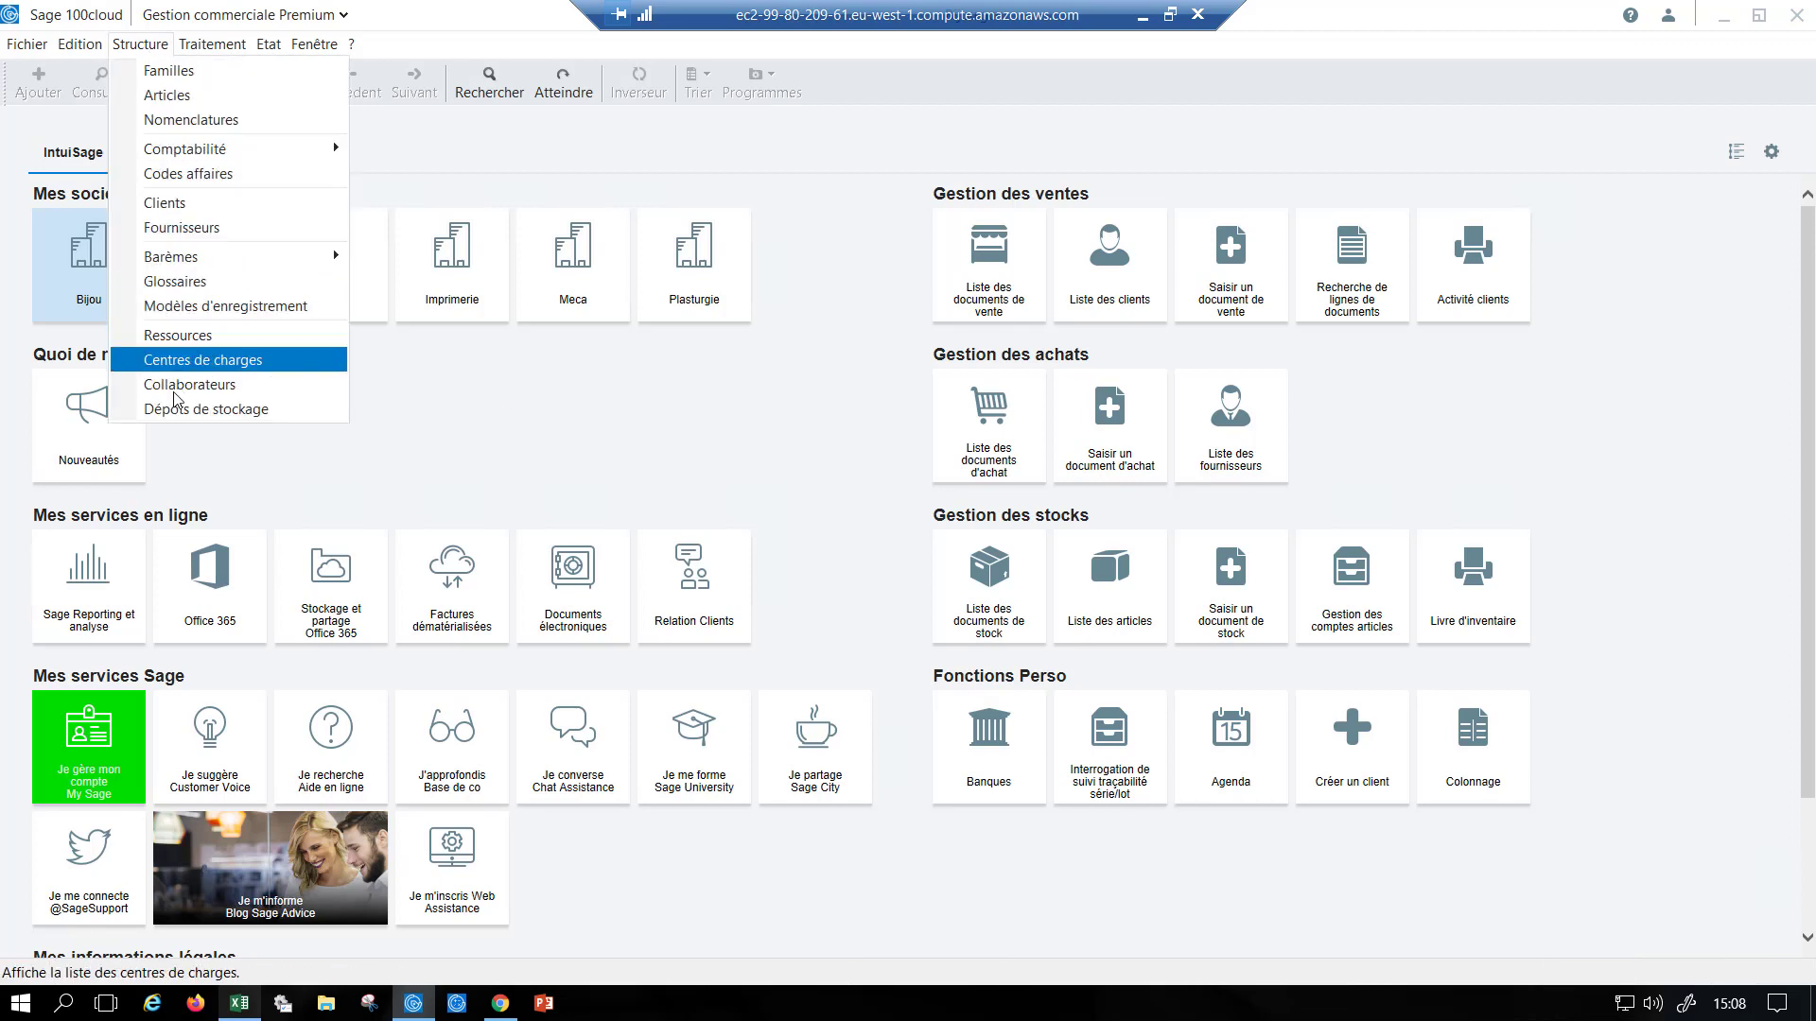
left_click(182, 422)
left_click_drag(871, 192, 873, 212)
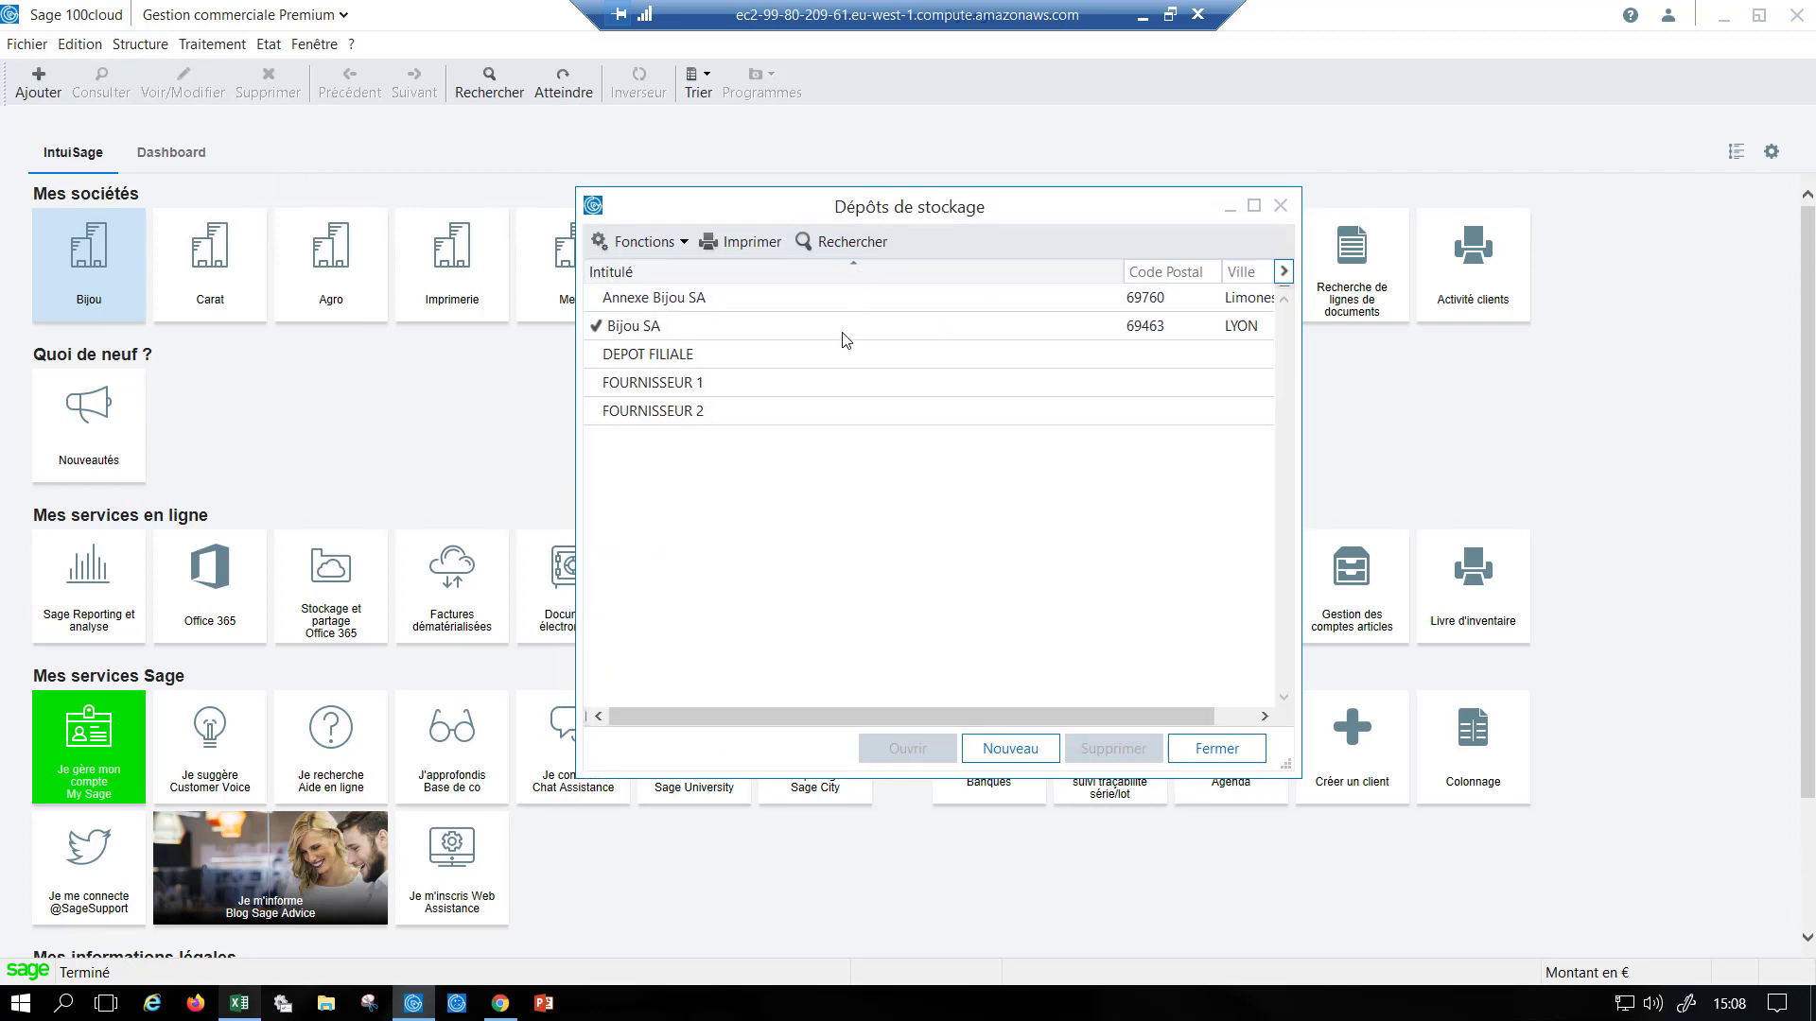
double_click(784, 373)
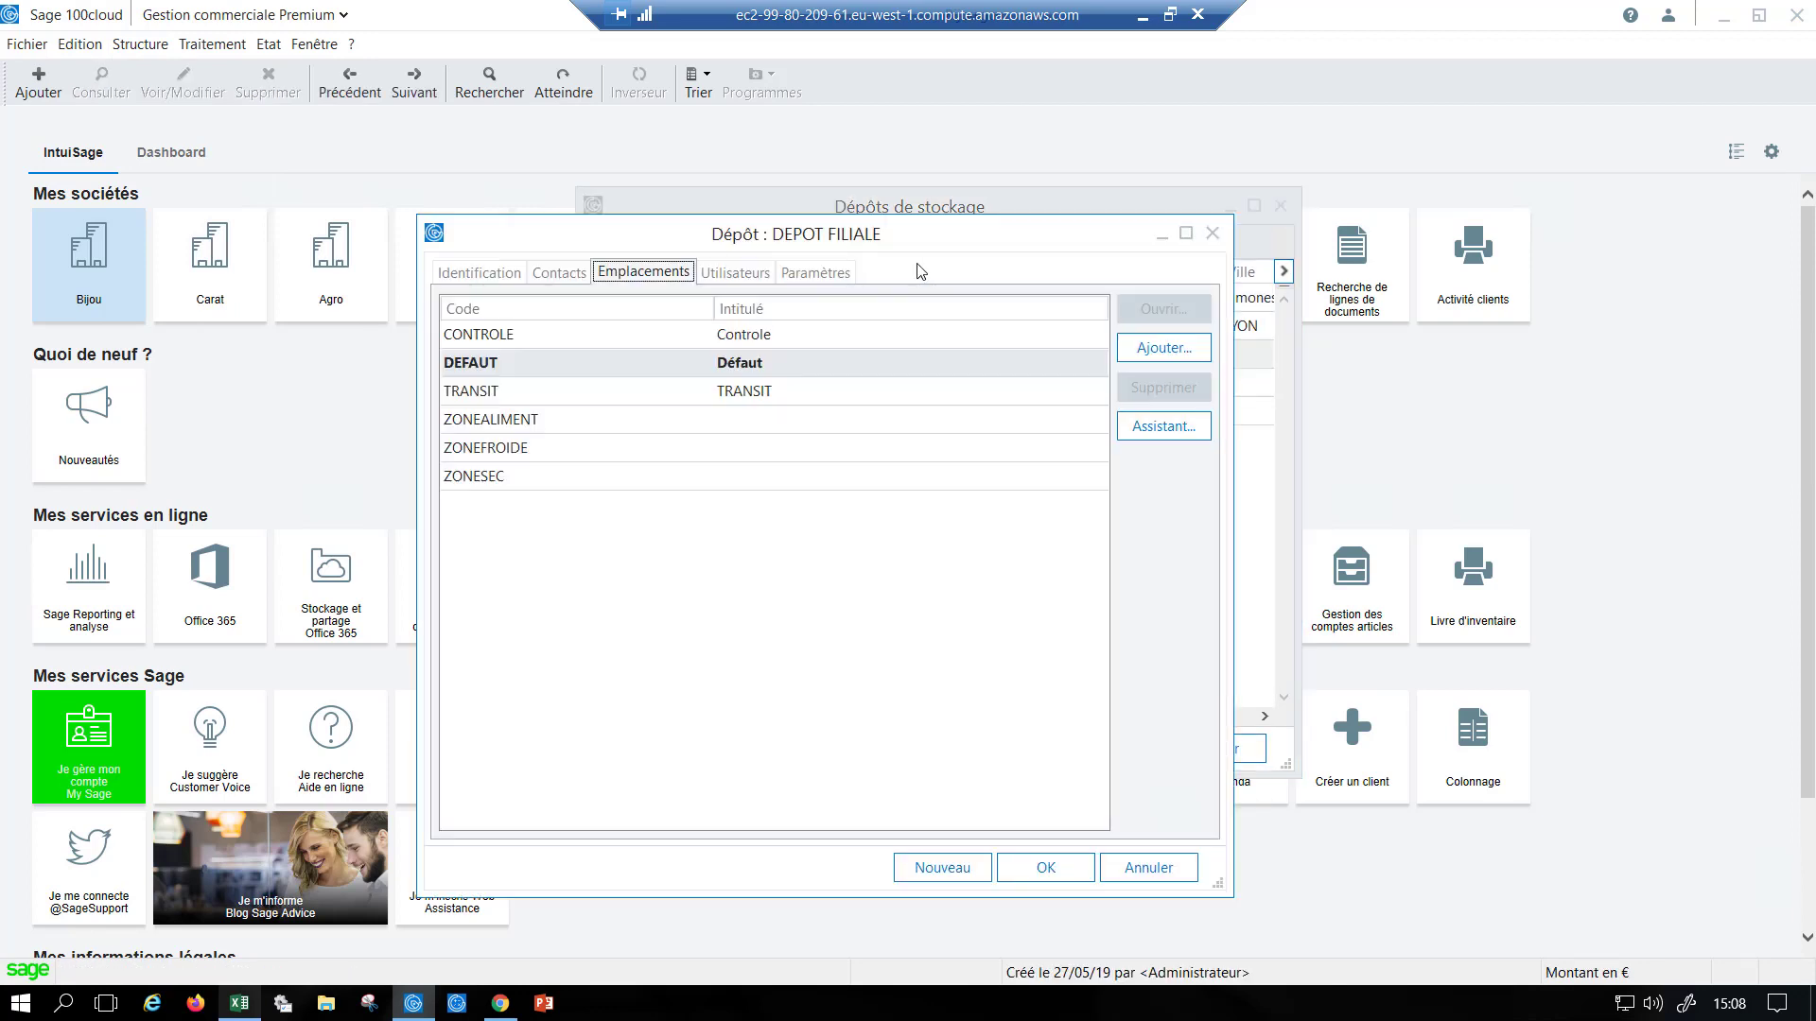
left_click(495, 273)
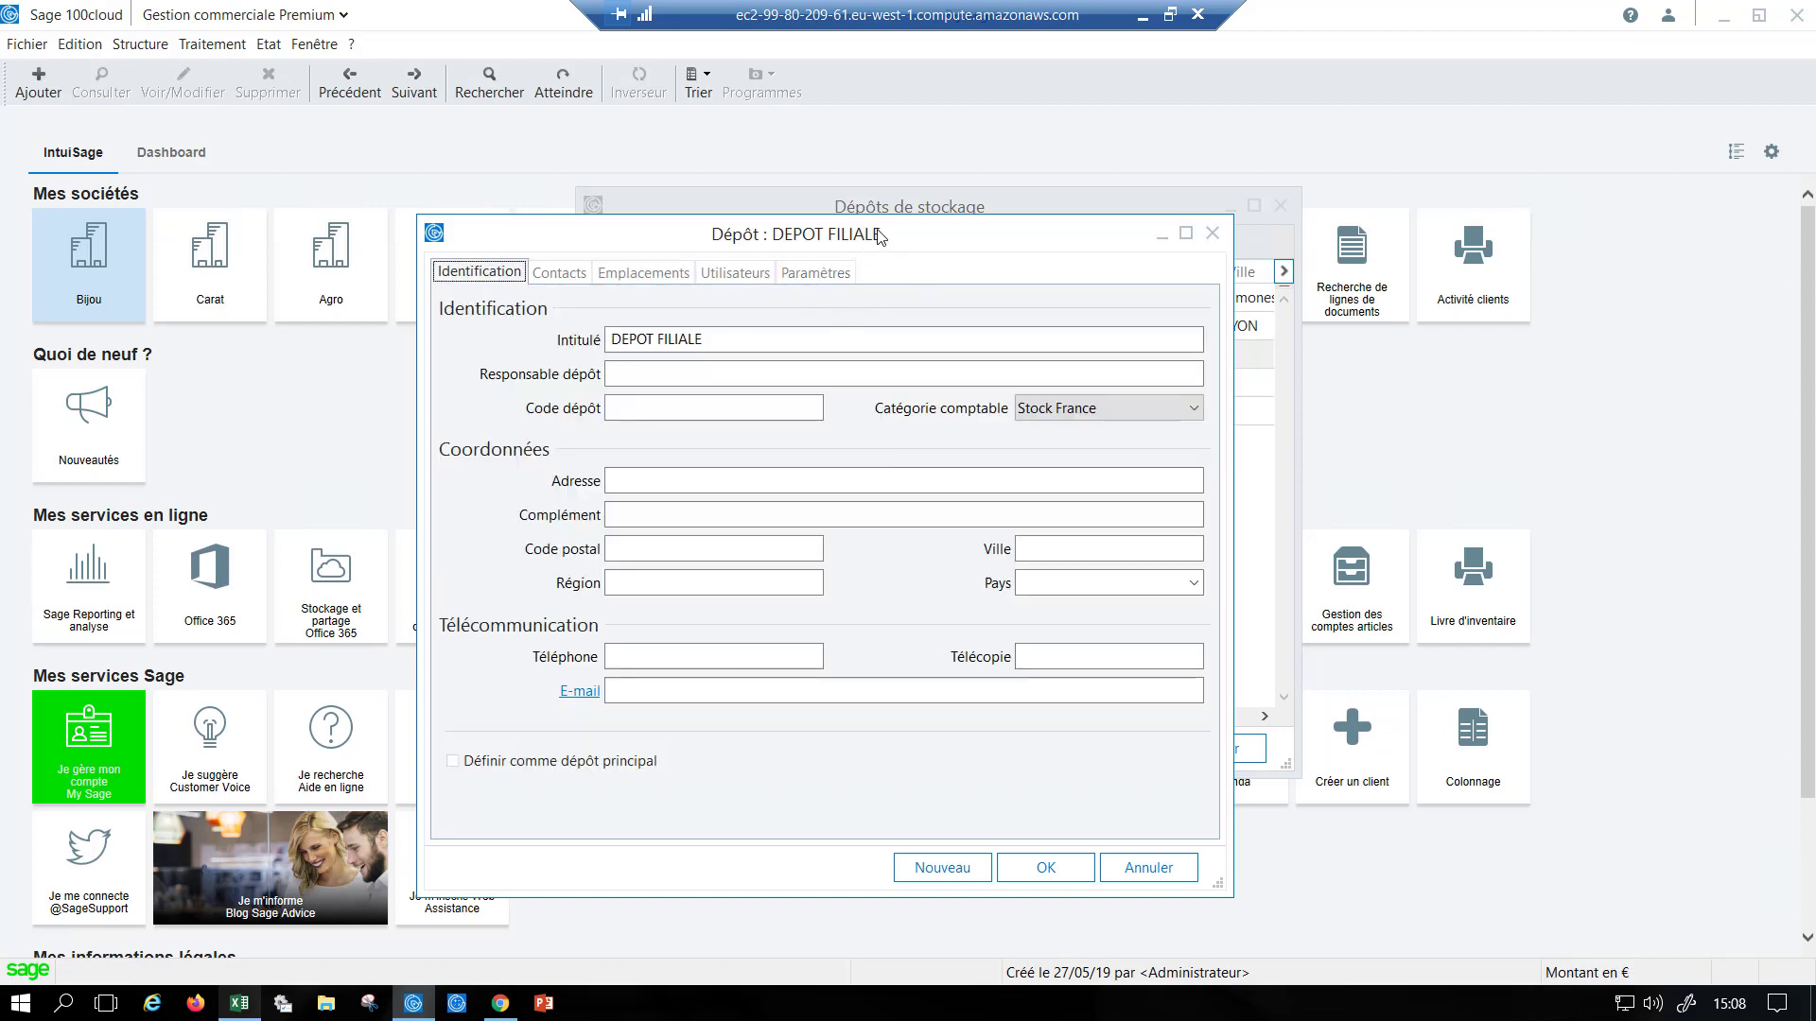
left_click_drag(881, 235, 932, 236)
Step: Go to the Bijou SA depot record and review its identification, address and telecommunication details
left_click(351, 88)
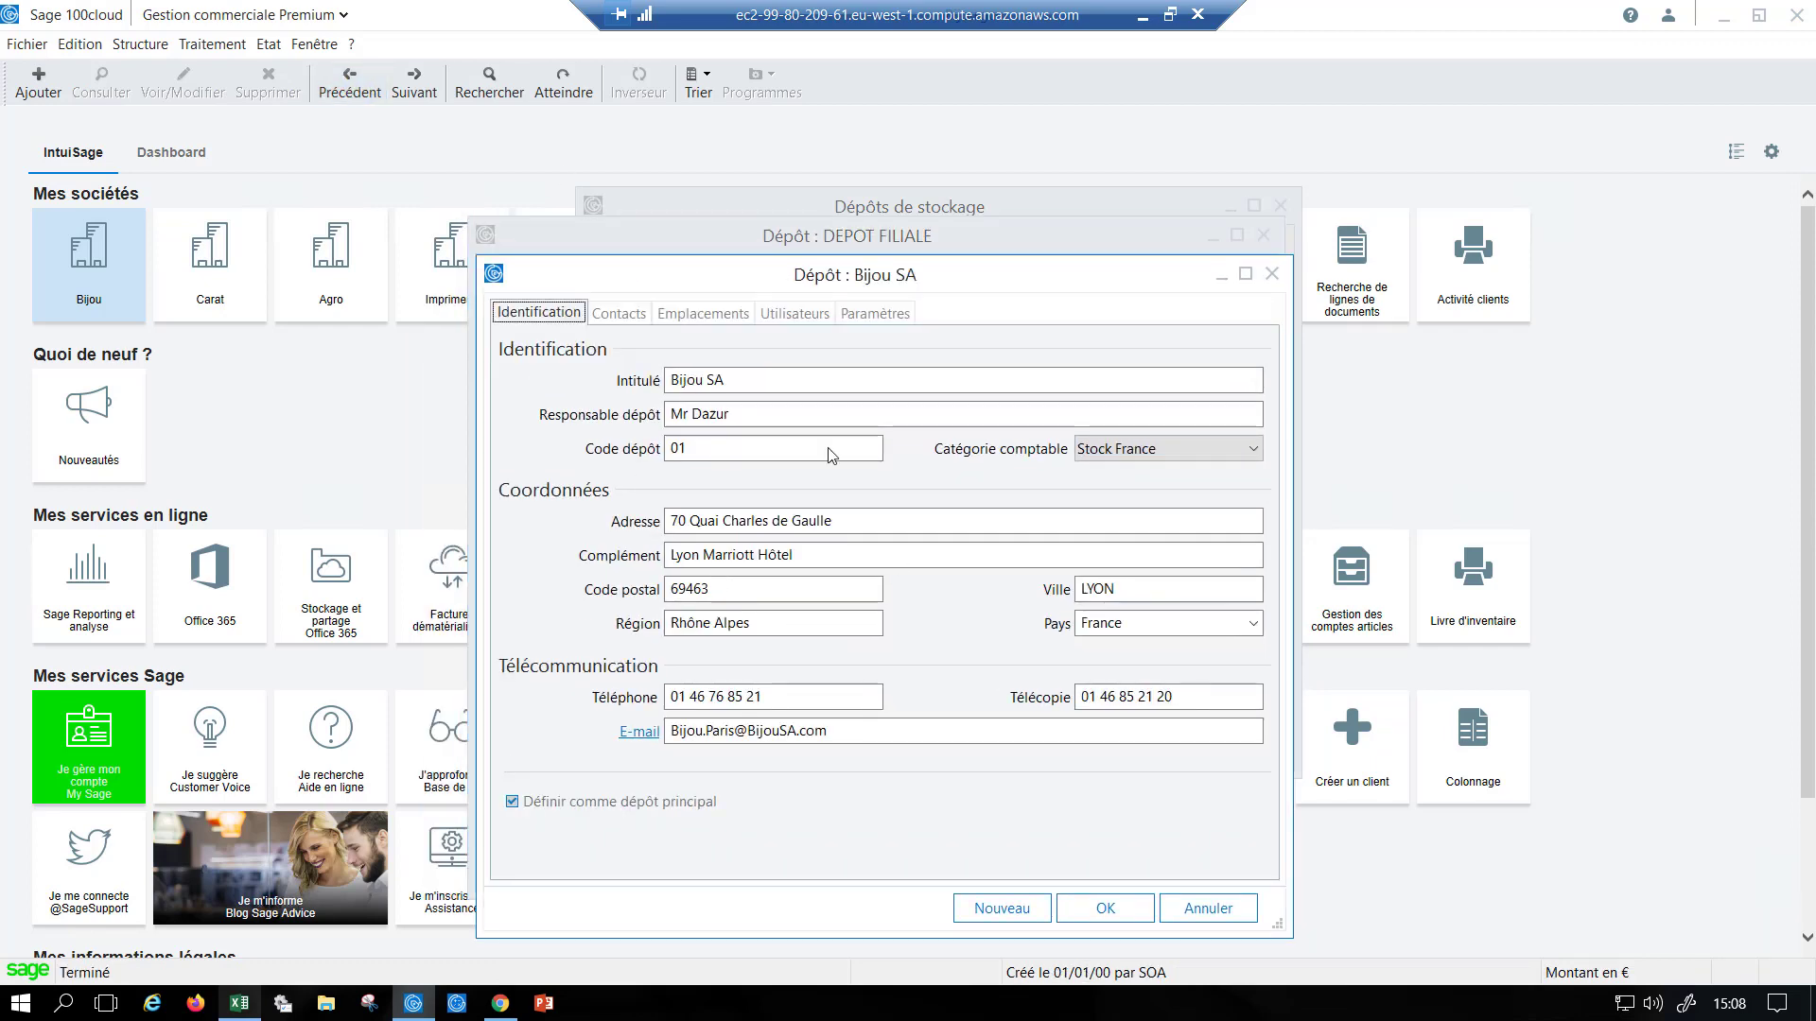
left_click(763, 598)
left_click(773, 696)
Step: Examine the Bijou SA depot's storage locations, from the aisle A1 positions down to CONTROLE and TRANSIT
left_click(681, 315)
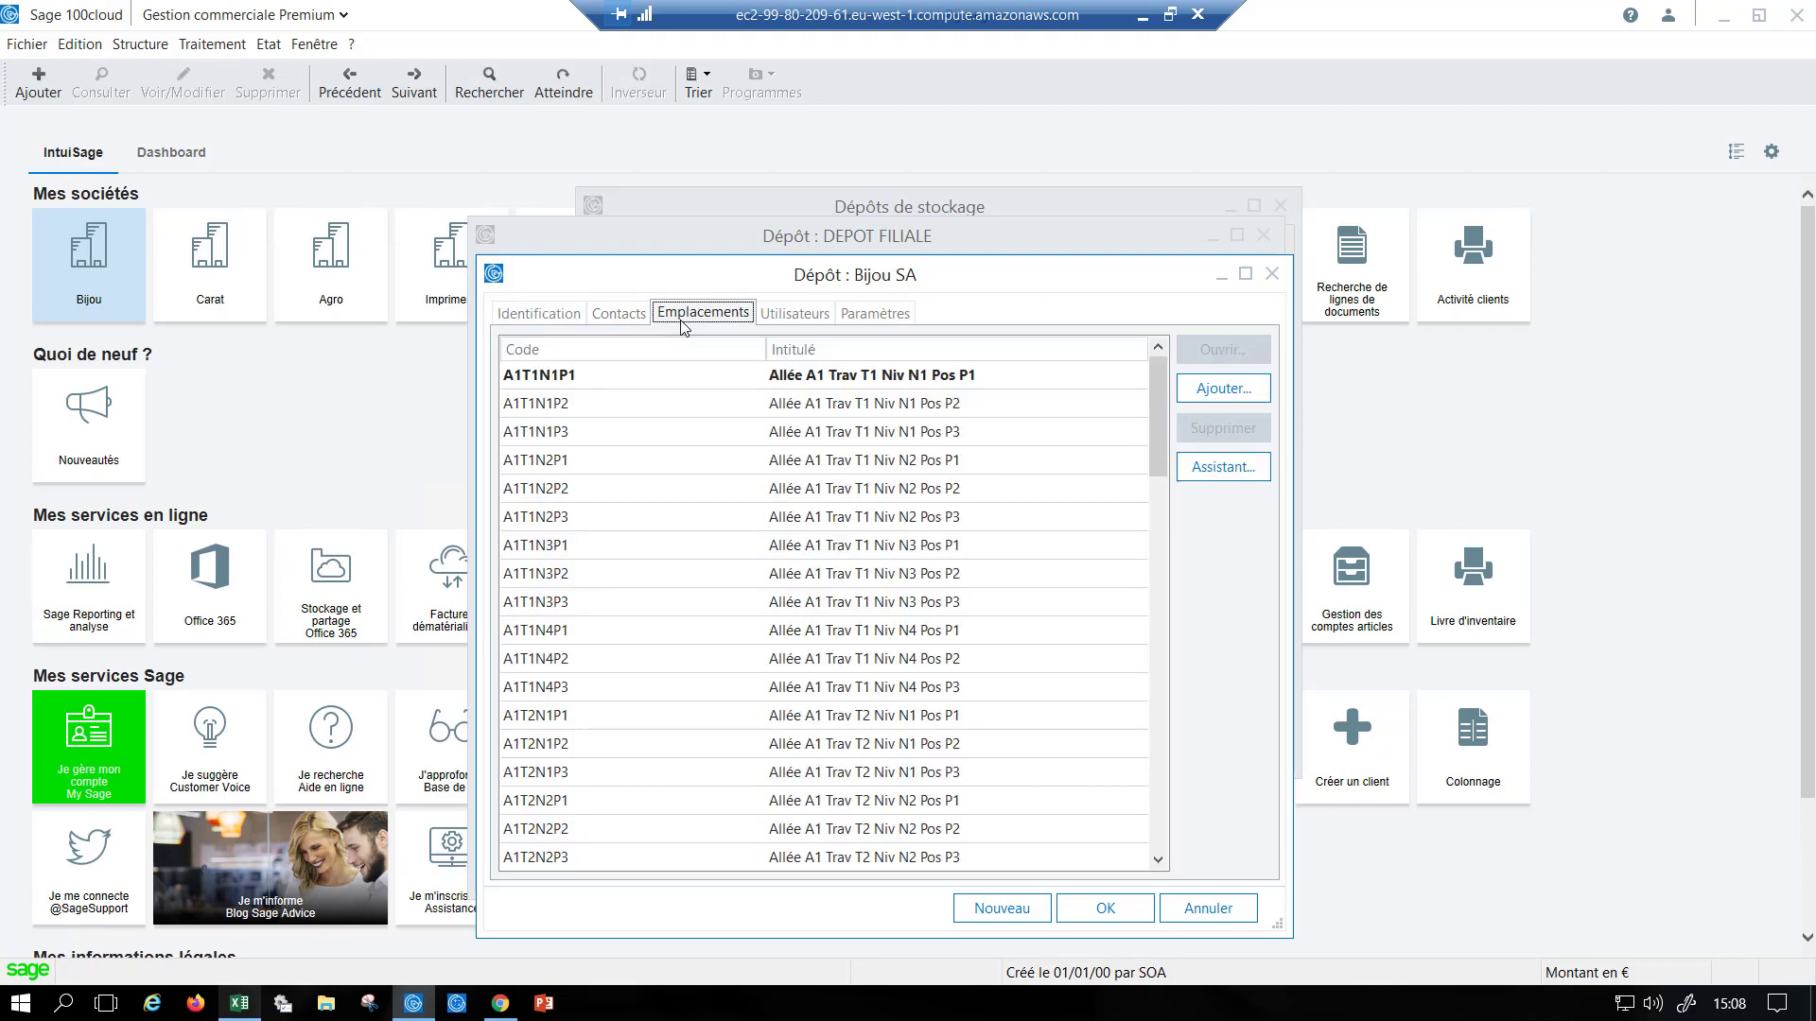
left_click(676, 385)
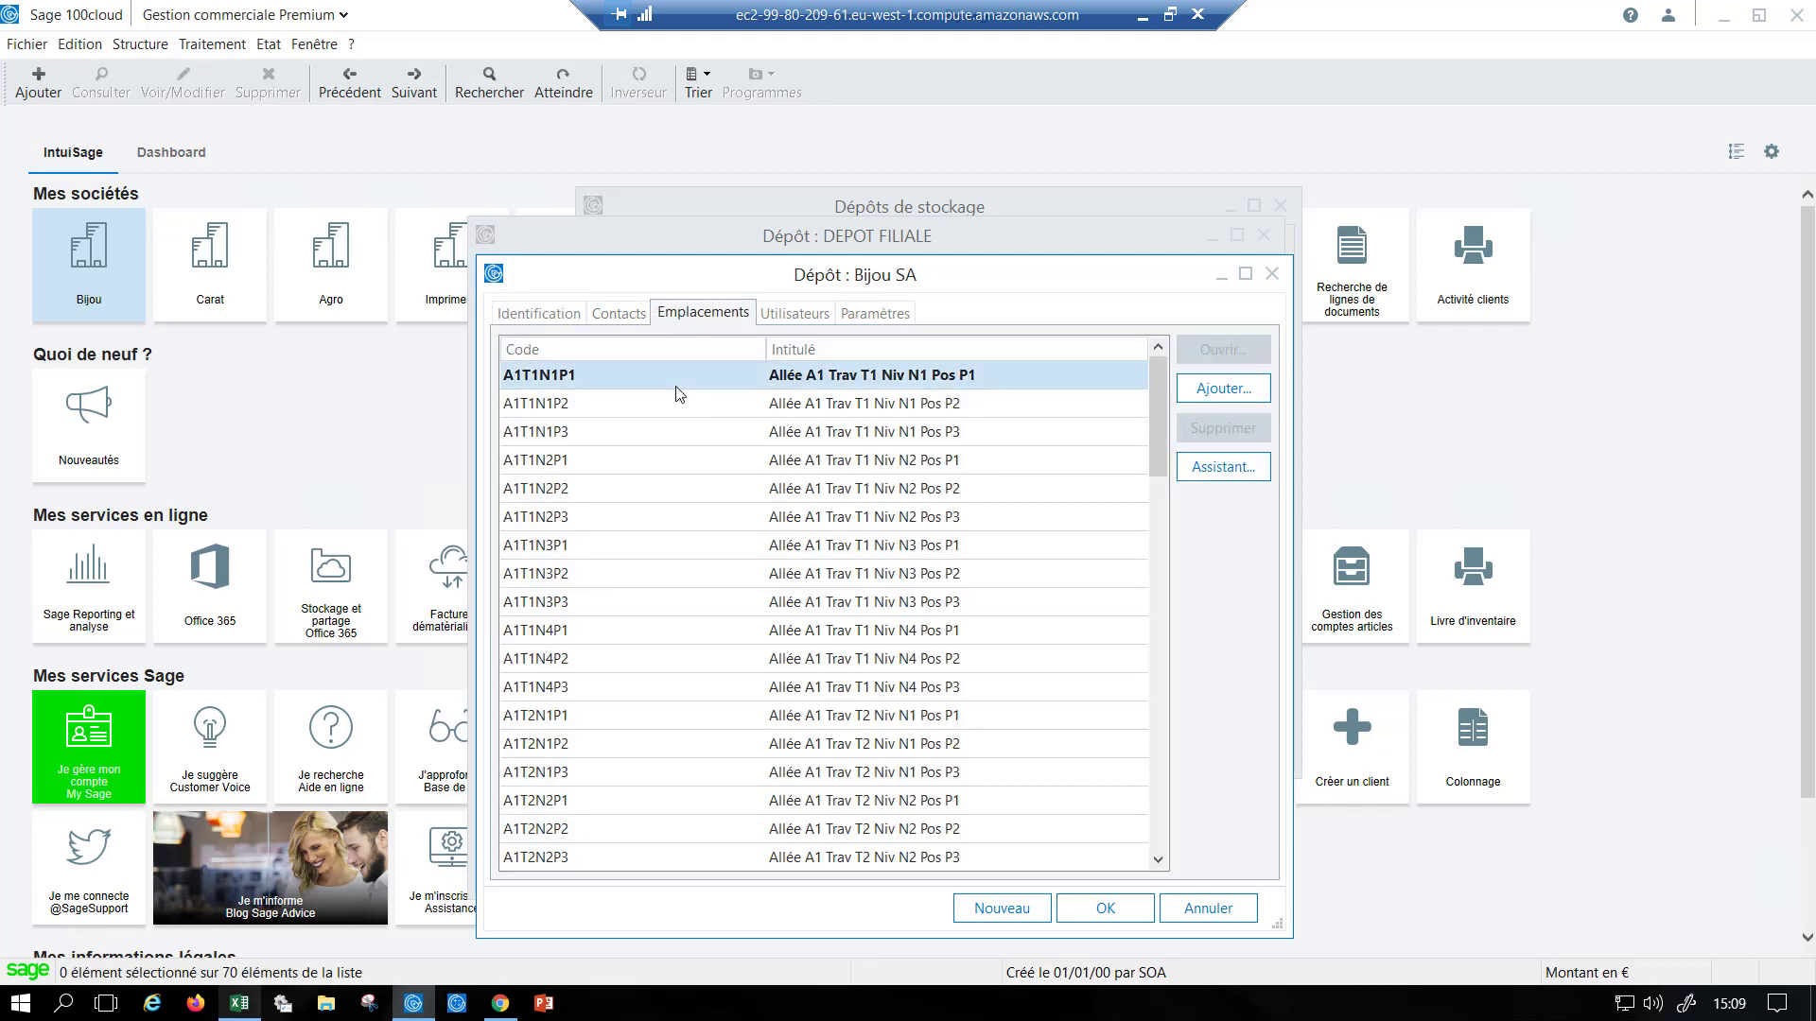
left_click(723, 553, "shift")
left_click(723, 670, "shift")
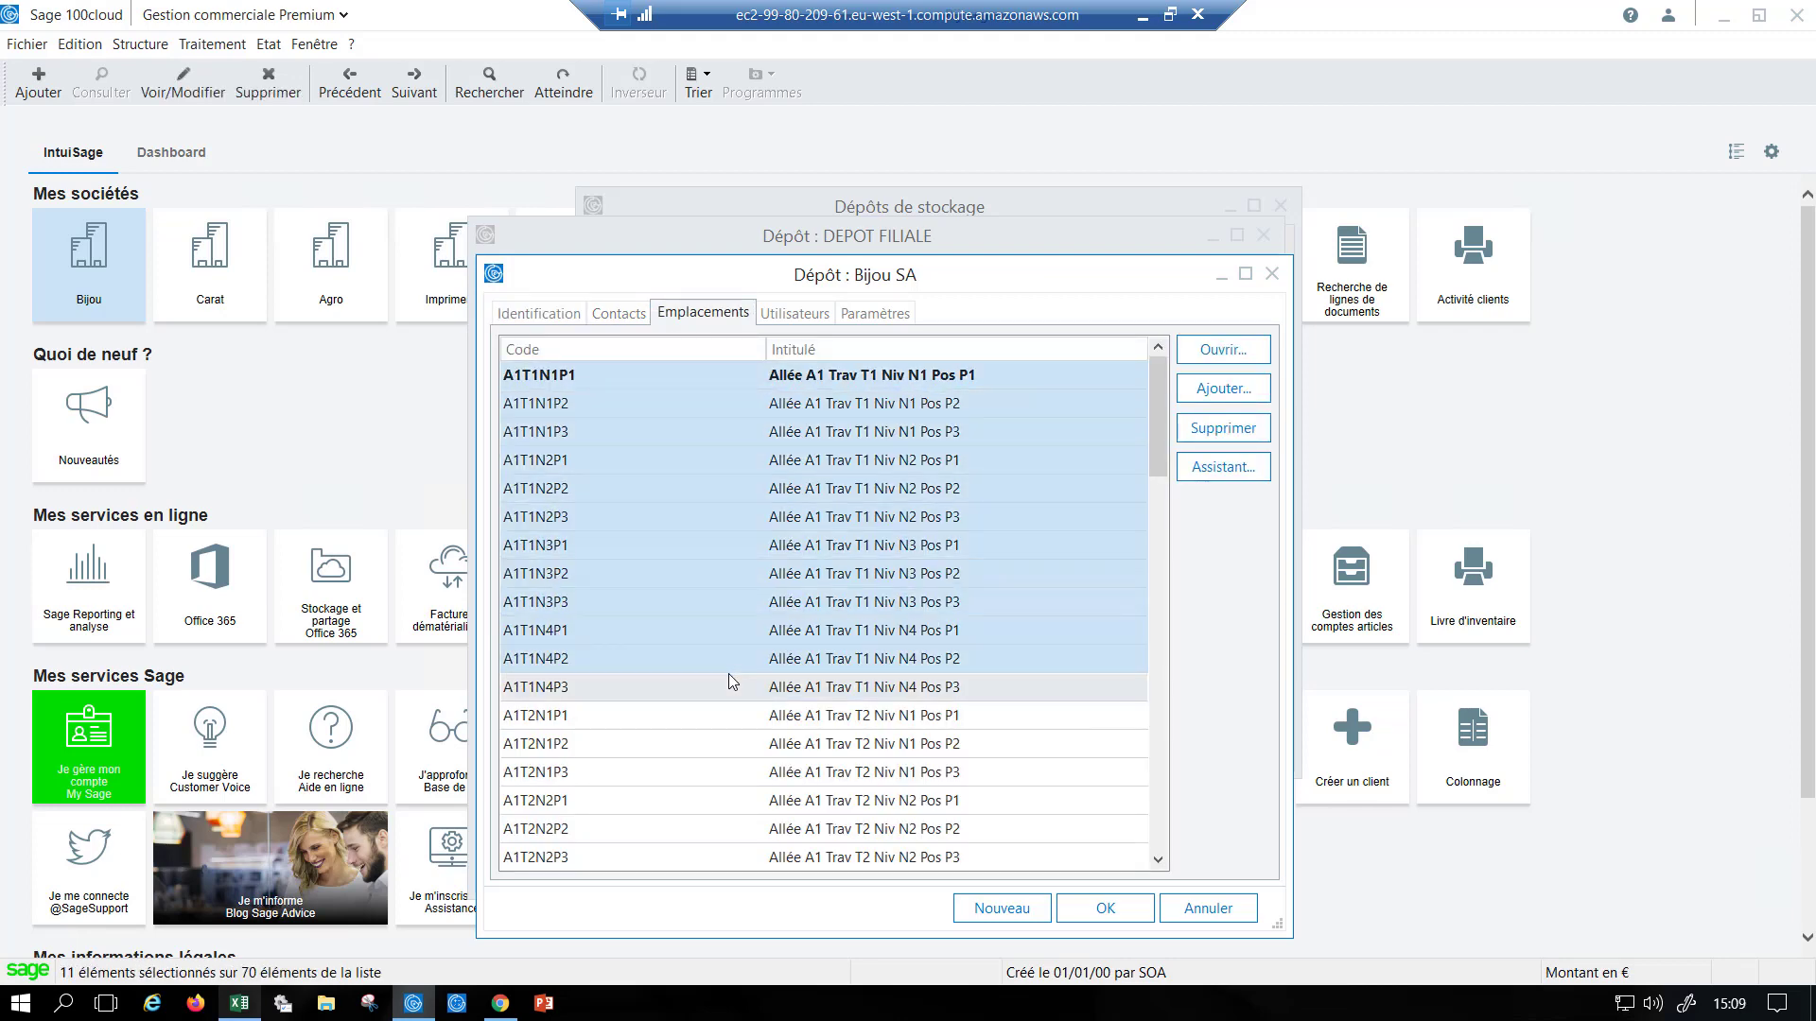
left_click_drag(1160, 468, 1163, 514)
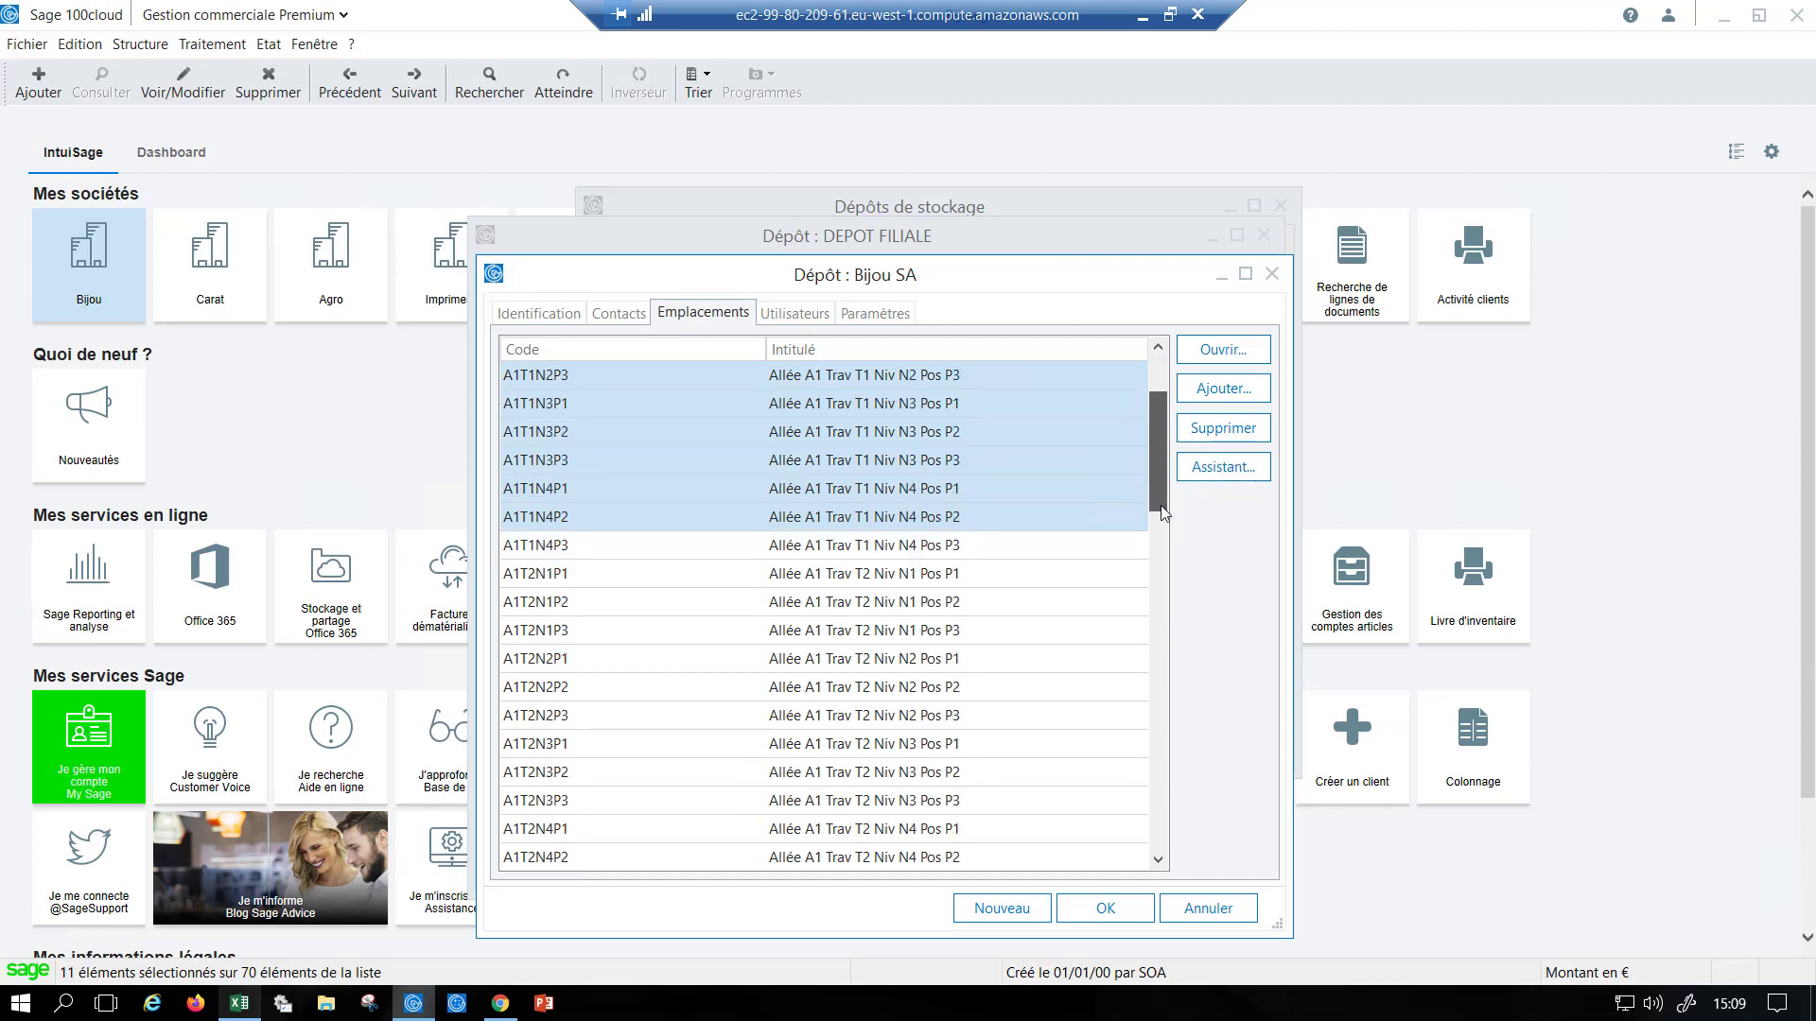
left_click_drag(1161, 505, 1162, 842)
left_click(730, 804)
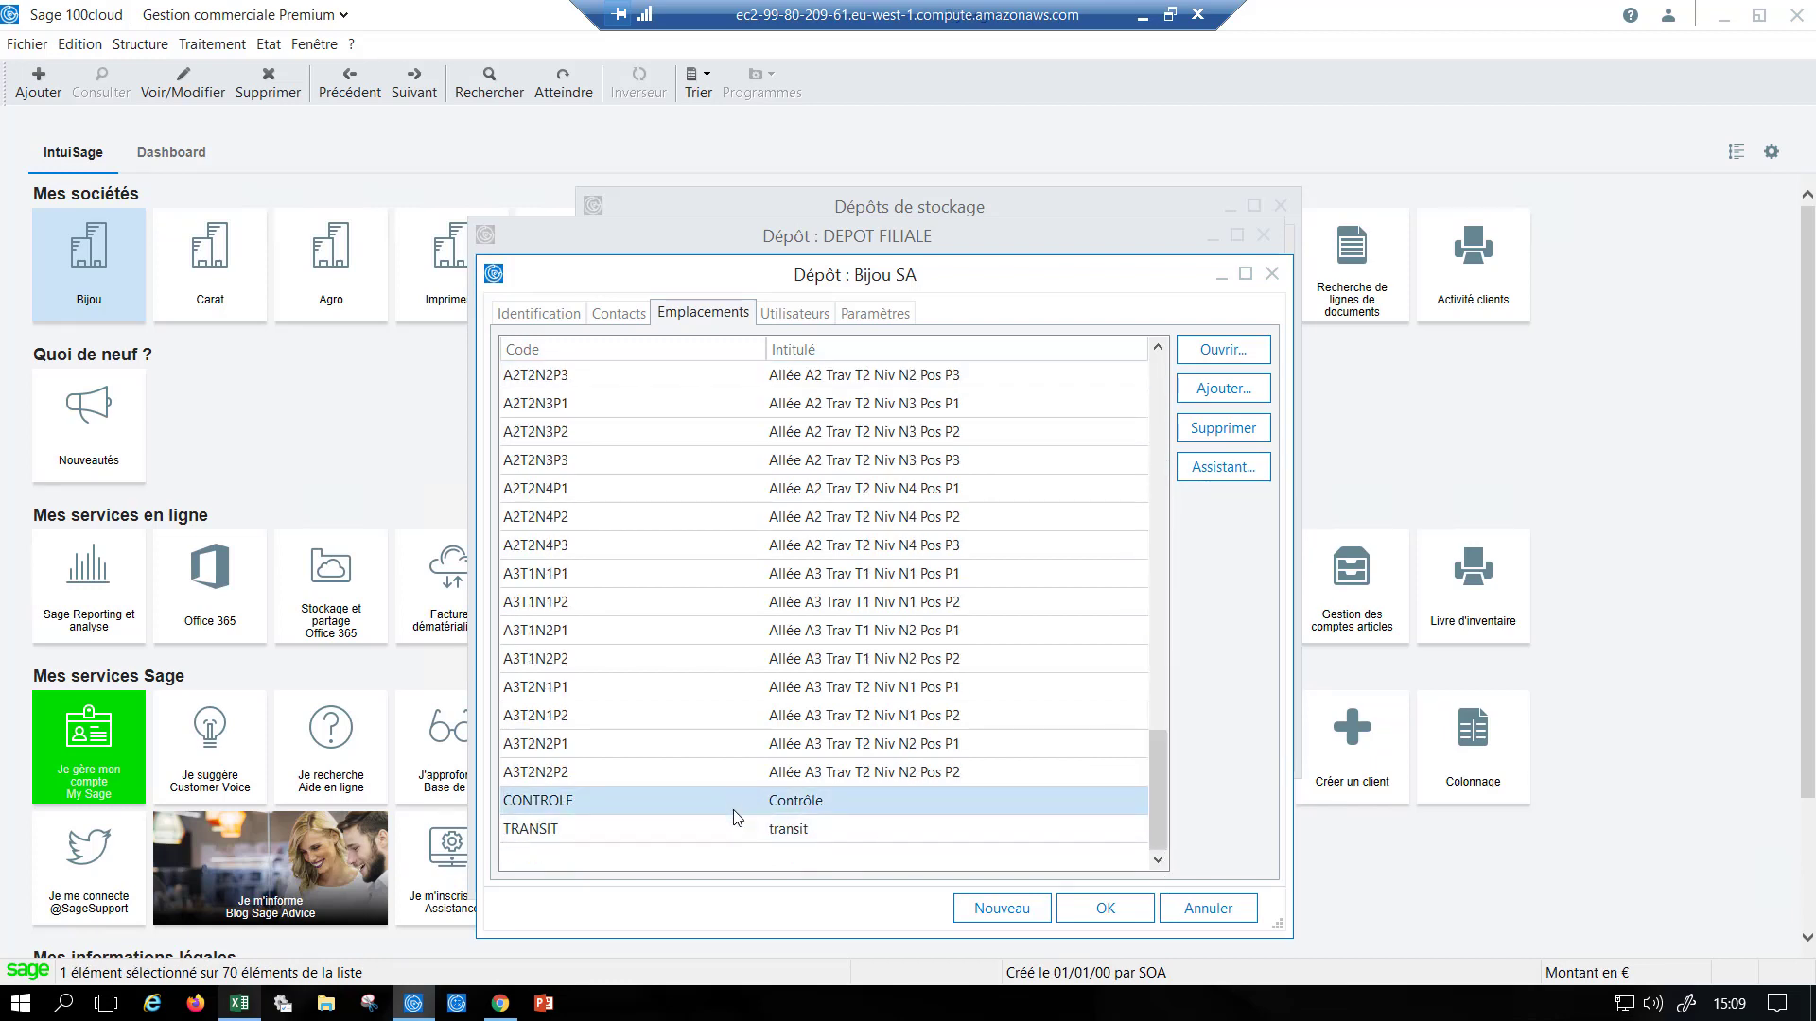
left_click(740, 830, "shift")
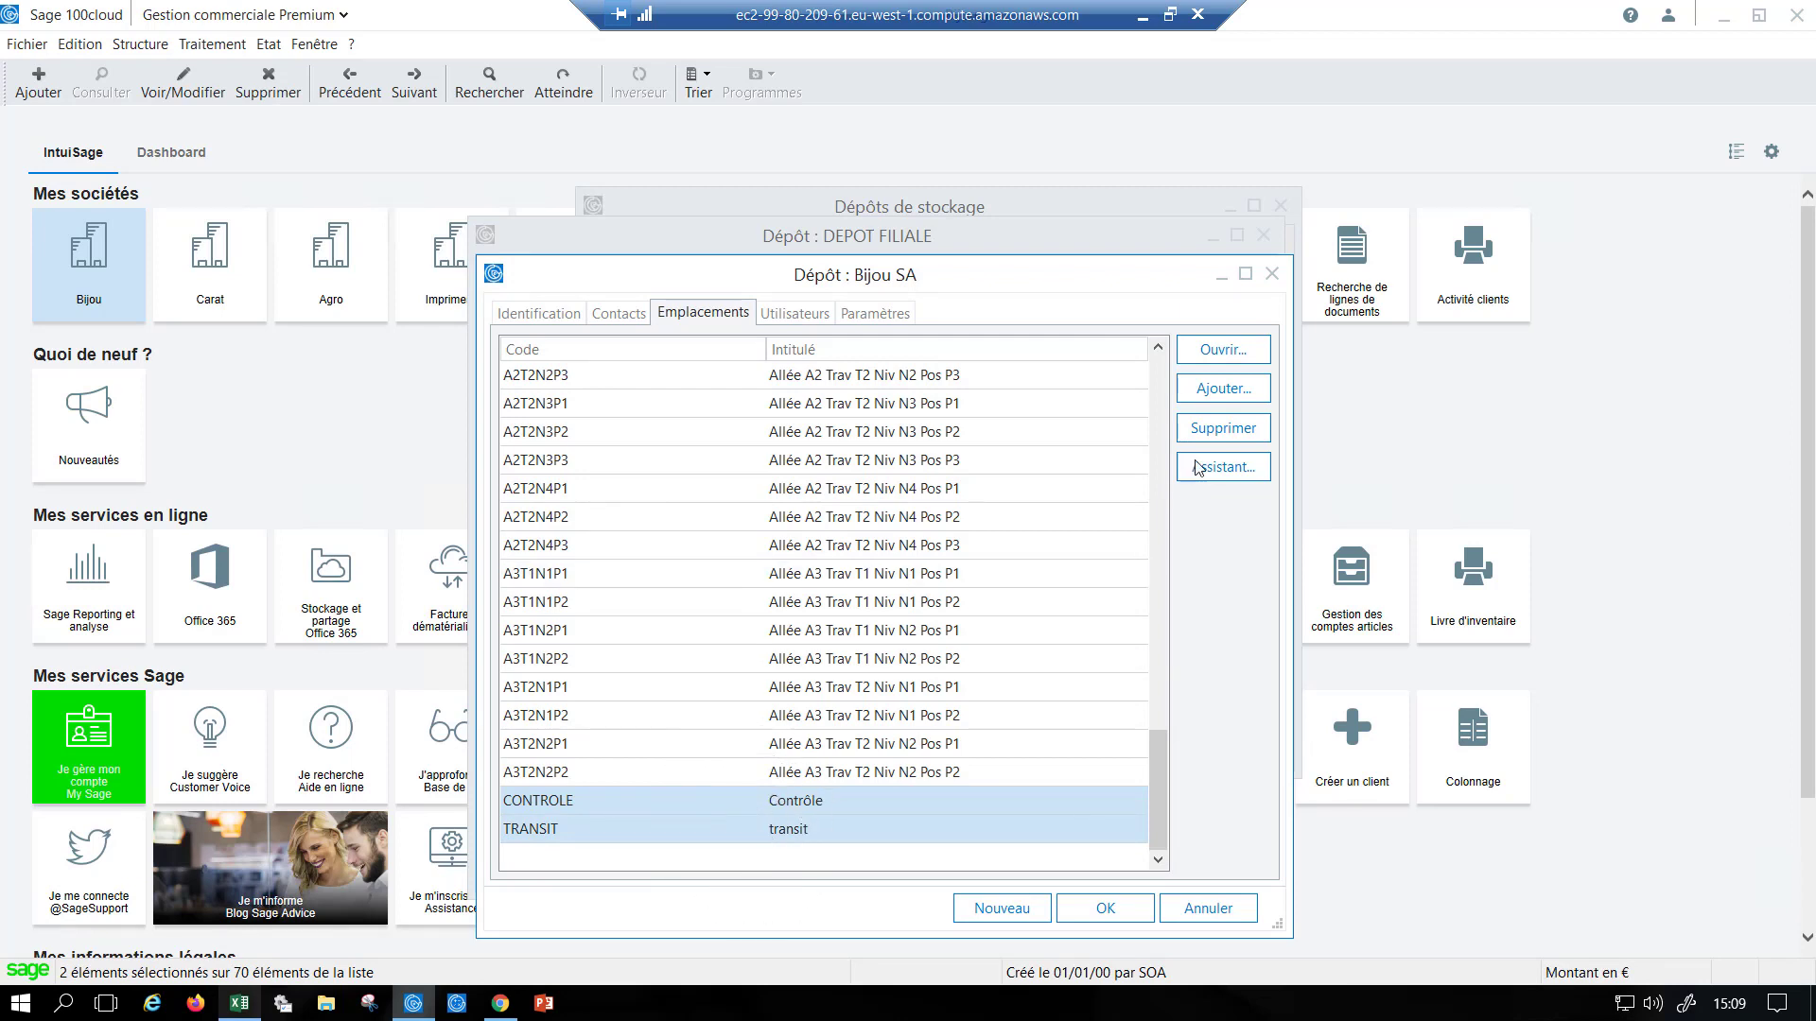
Step: Review the users assigned to the Bijou SA depot, return to its identification details, and close all depot windows
left_click(790, 313)
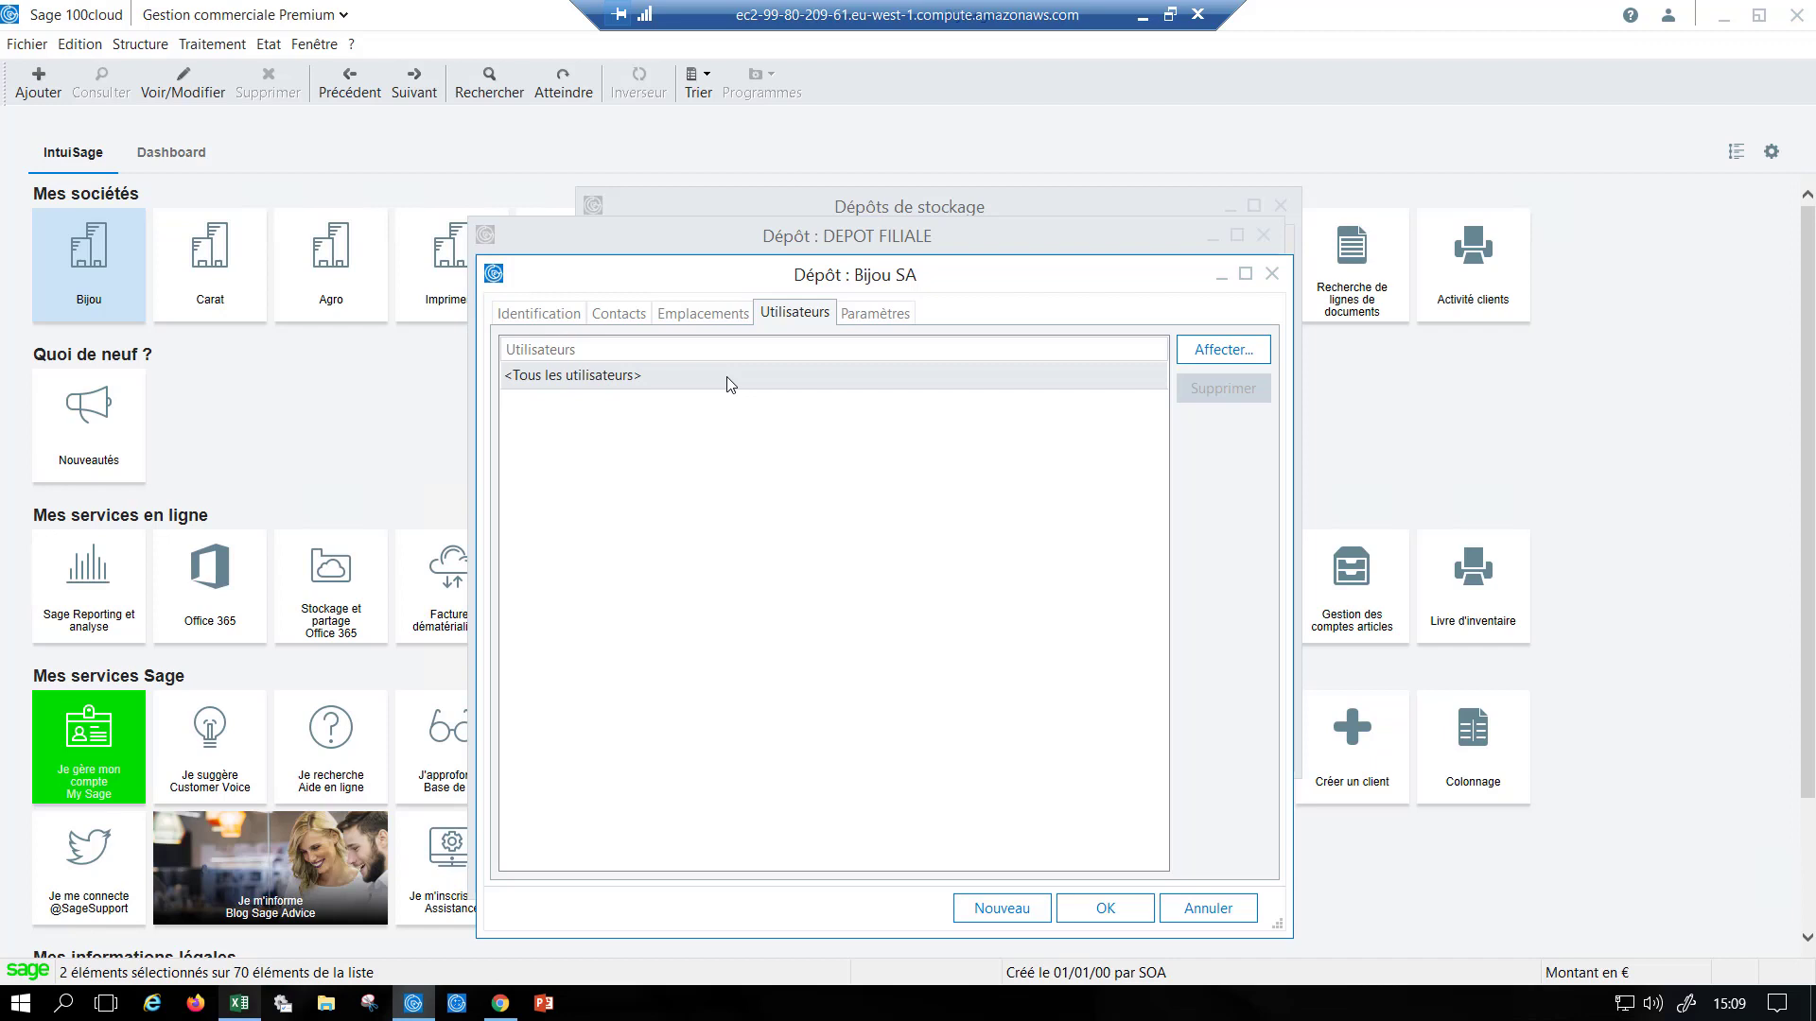
left_click(539, 313)
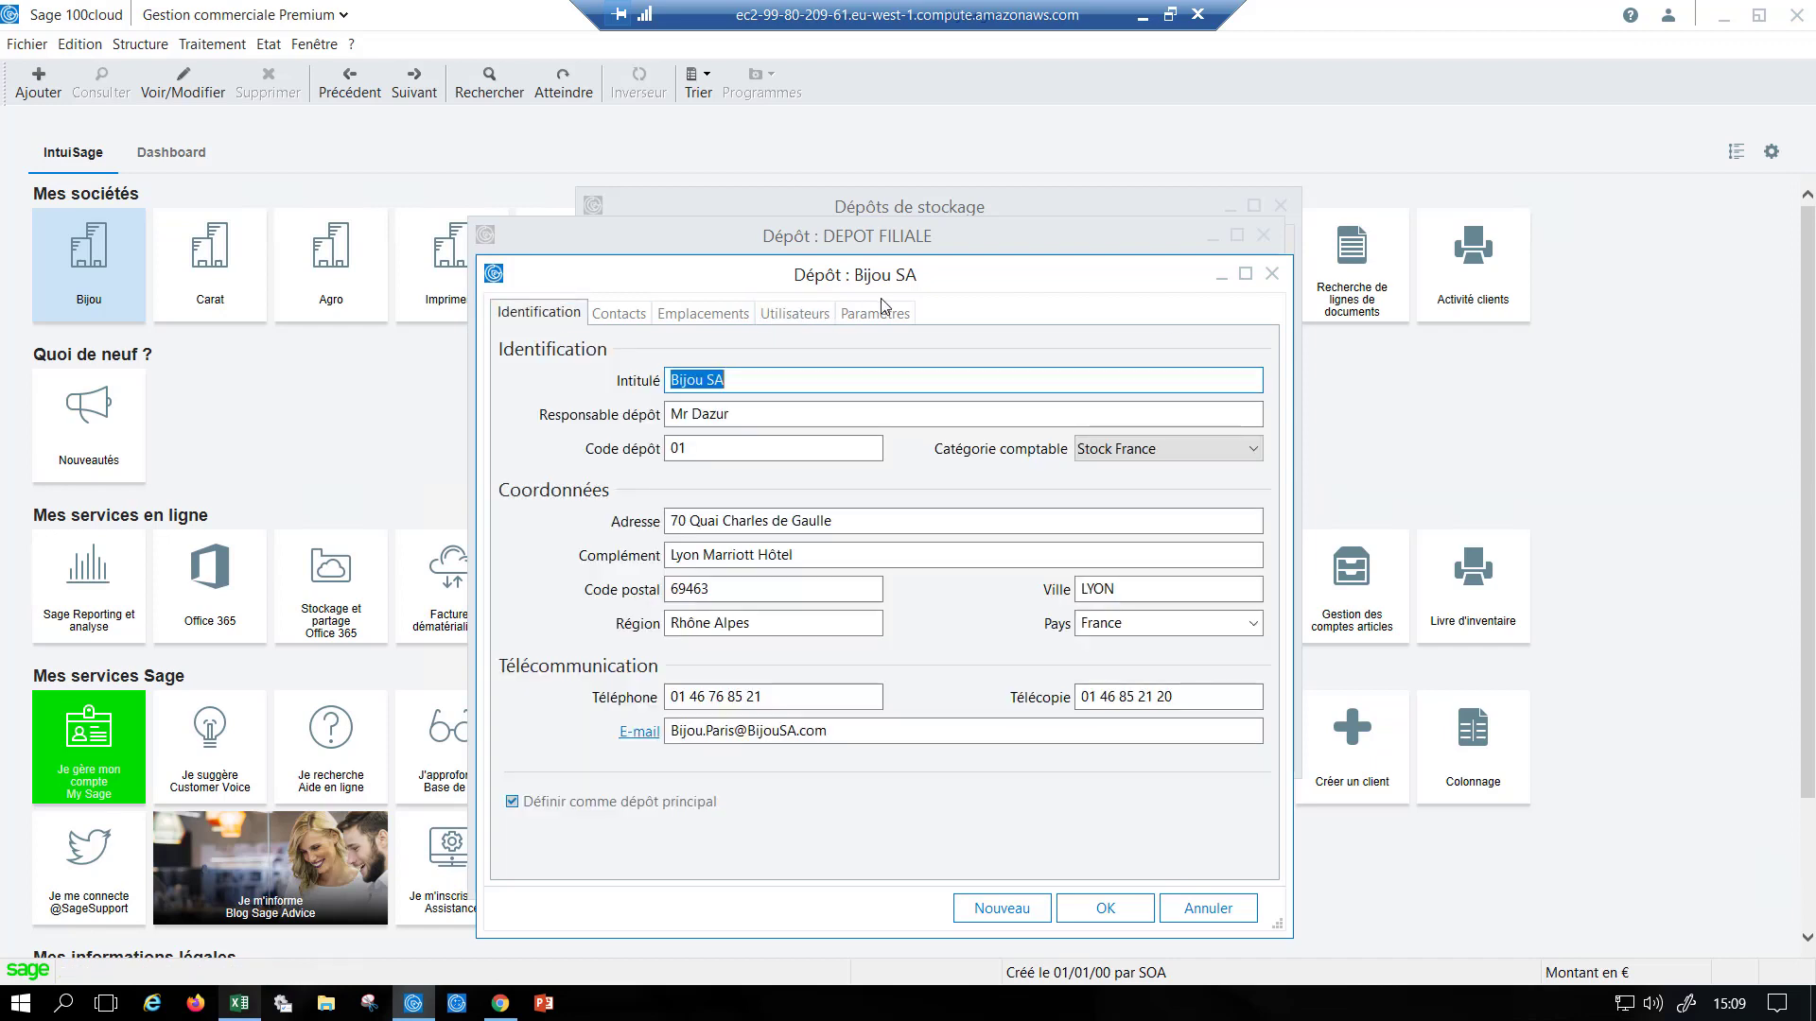
key("Escape")
key("Escape")
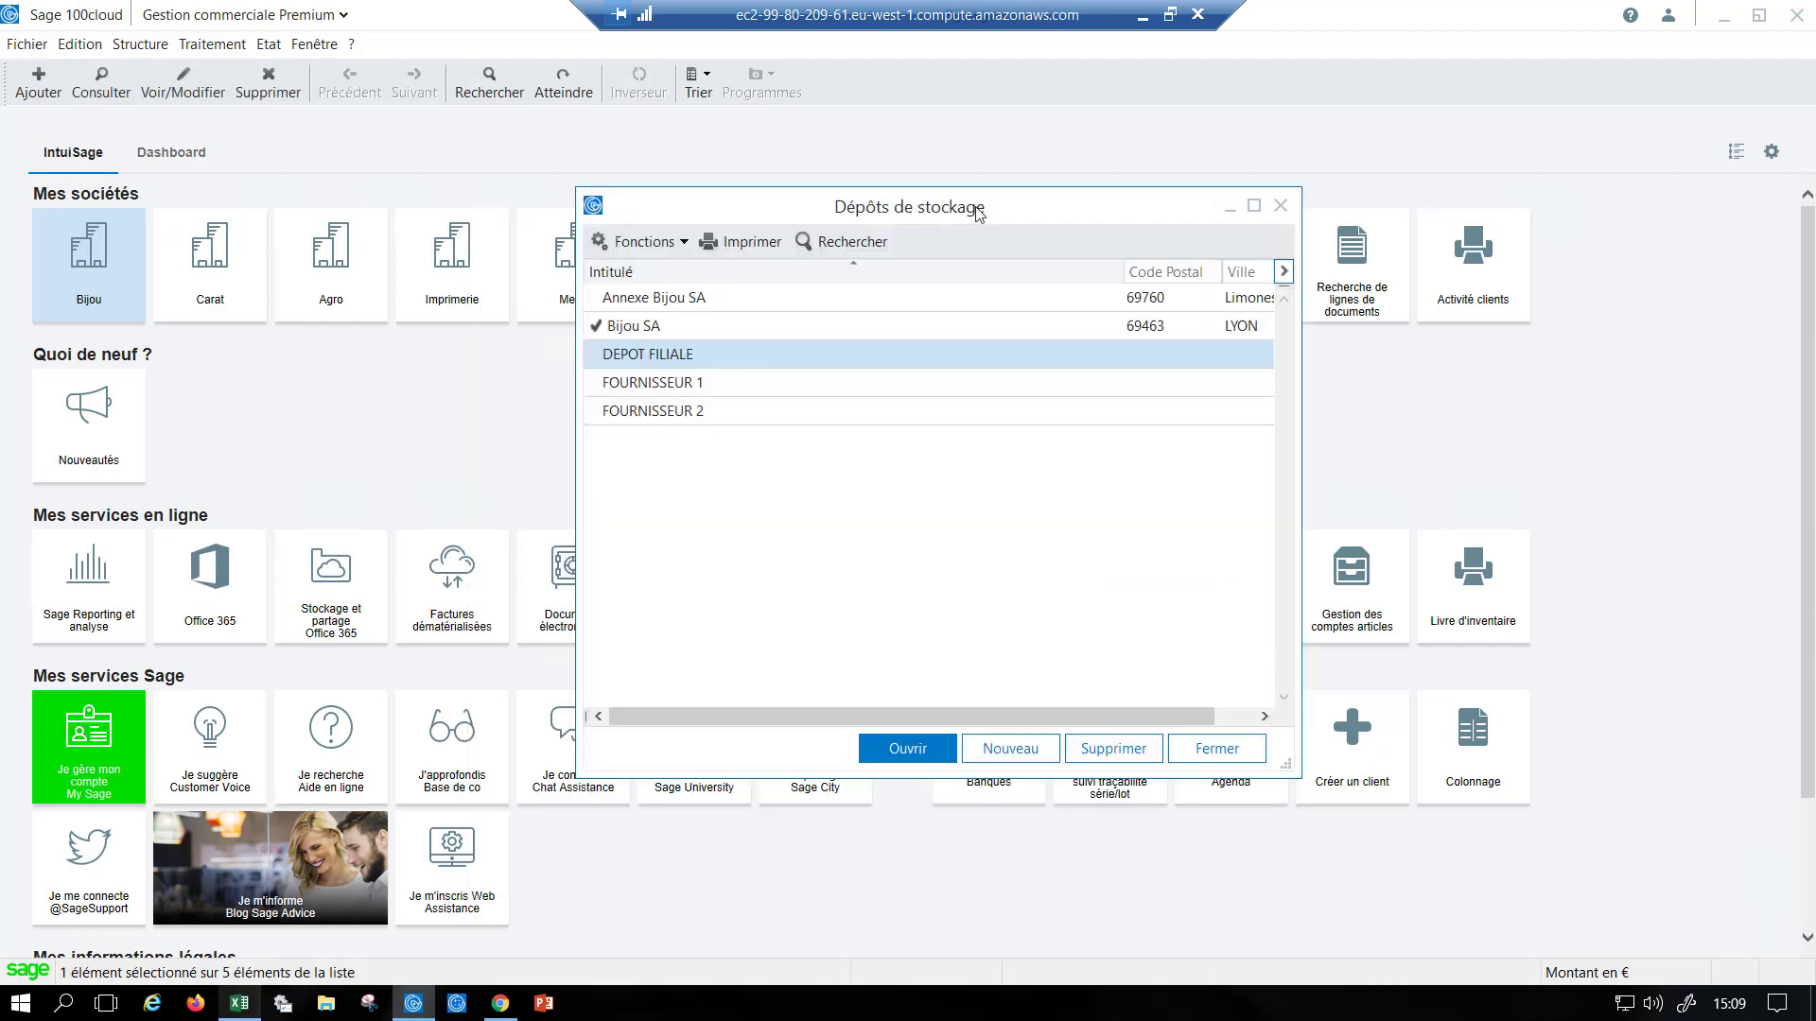
key("Escape")
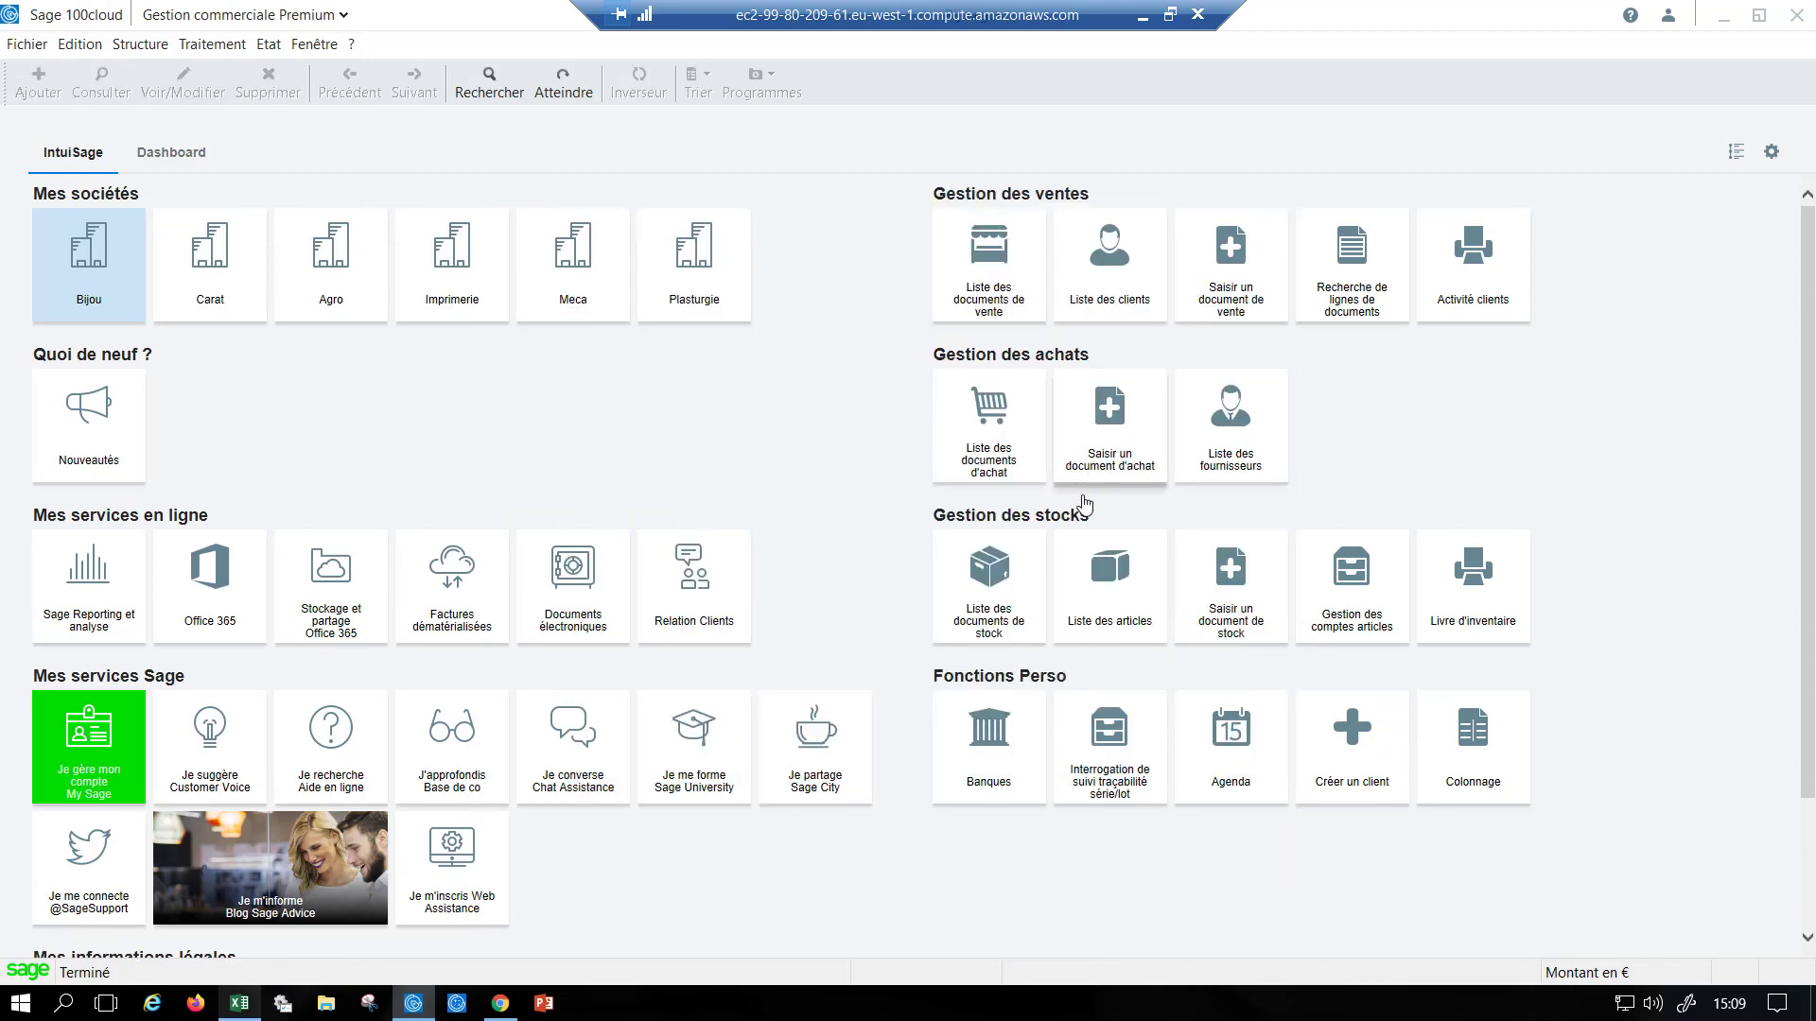
Step: Open a blank article record from the article list, view the available stock tracking methods, and close it without saving
left_click(1117, 587)
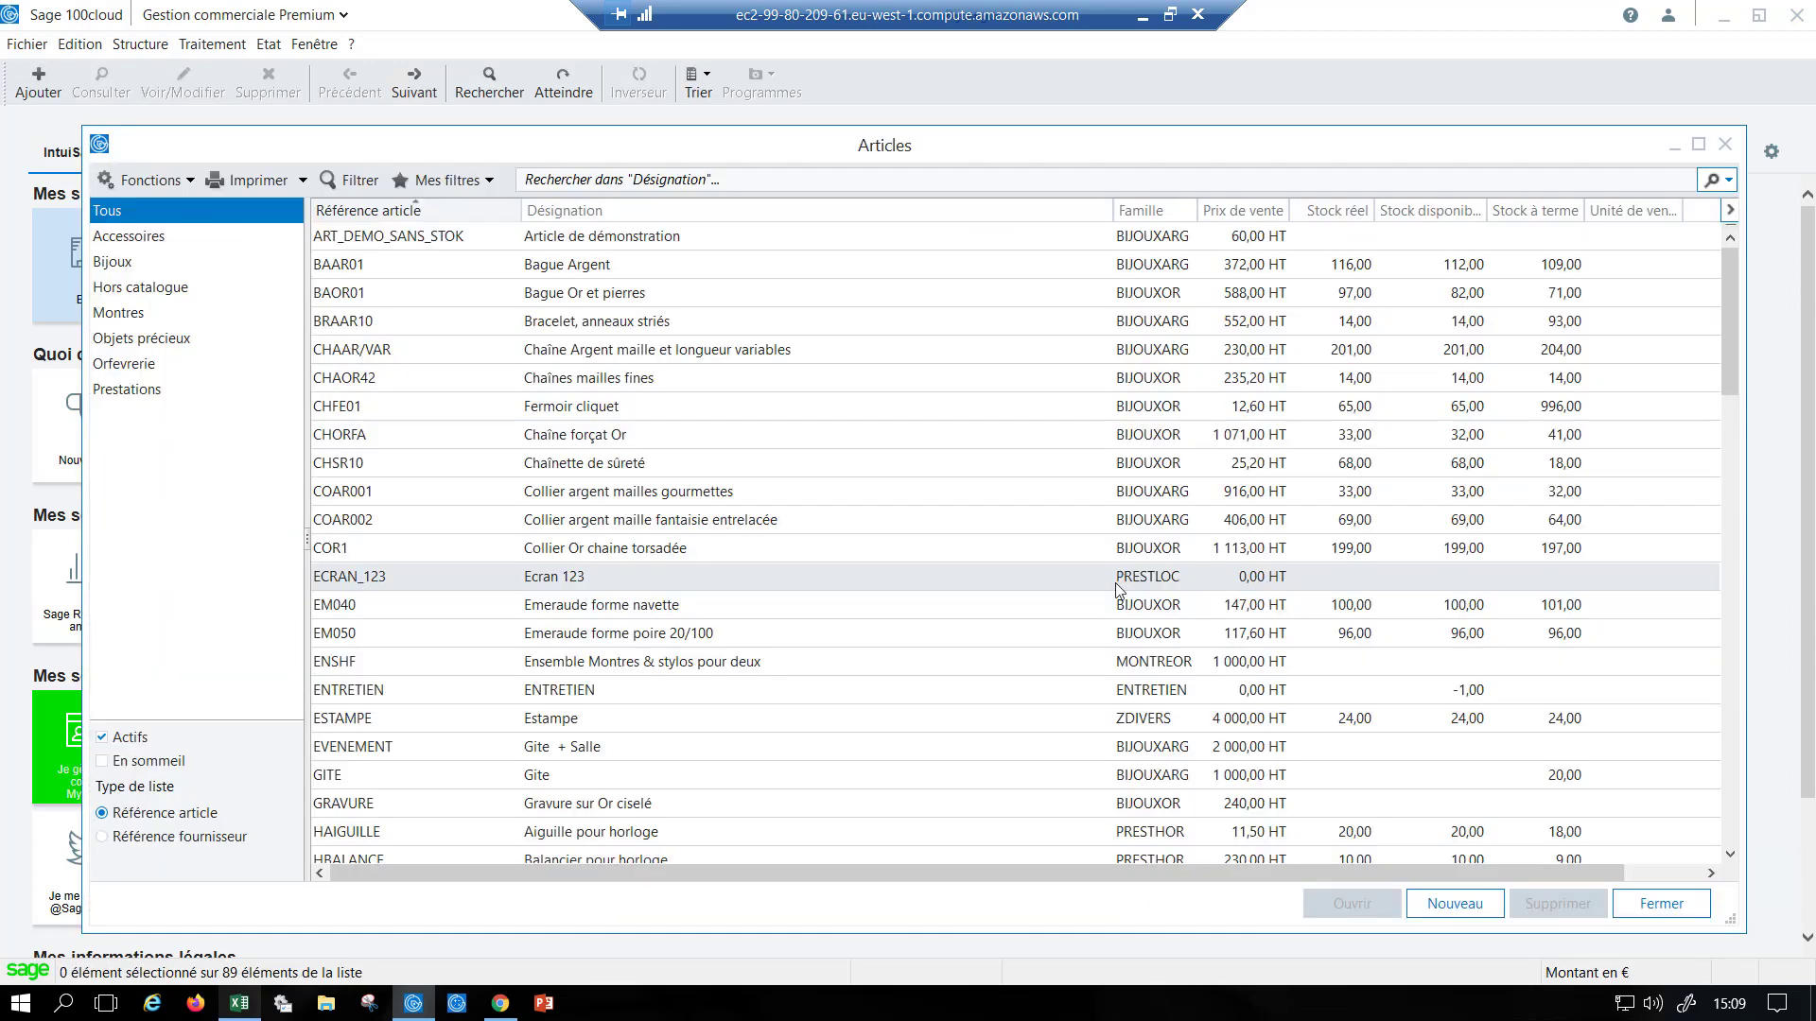
left_click(1431, 906)
left_click_drag(987, 173, 1008, 171)
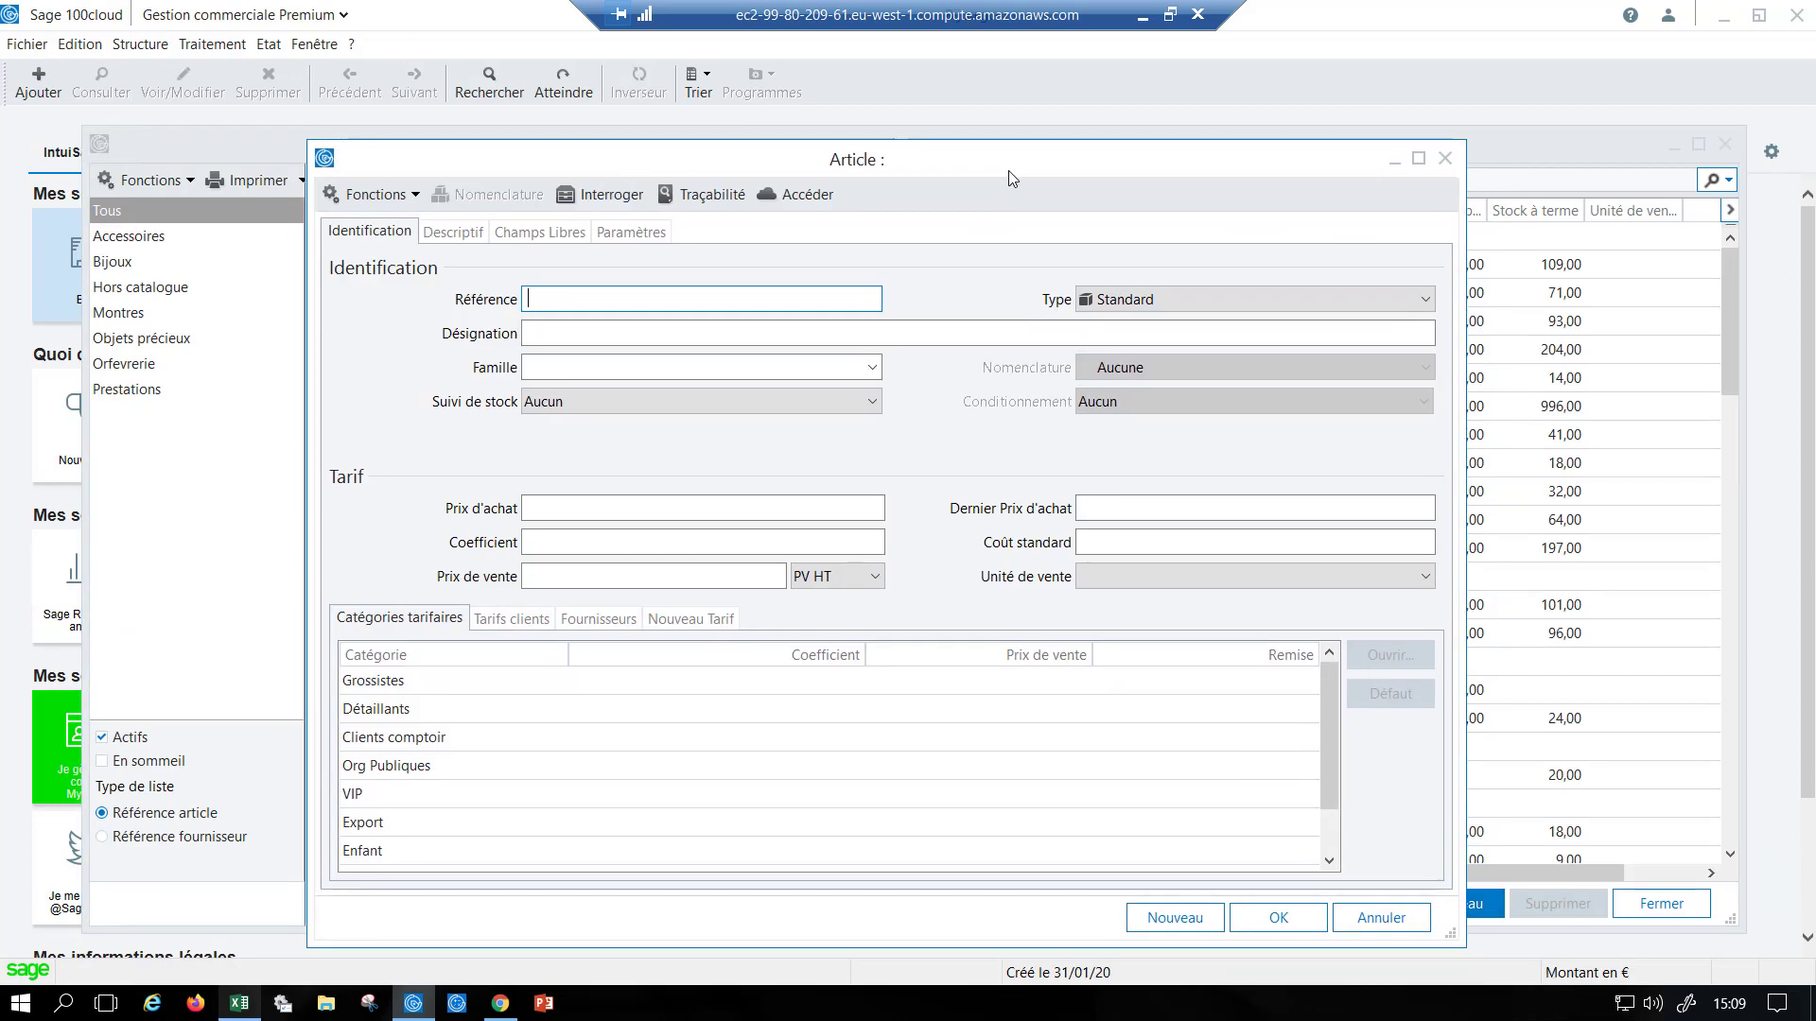
left_click(673, 407)
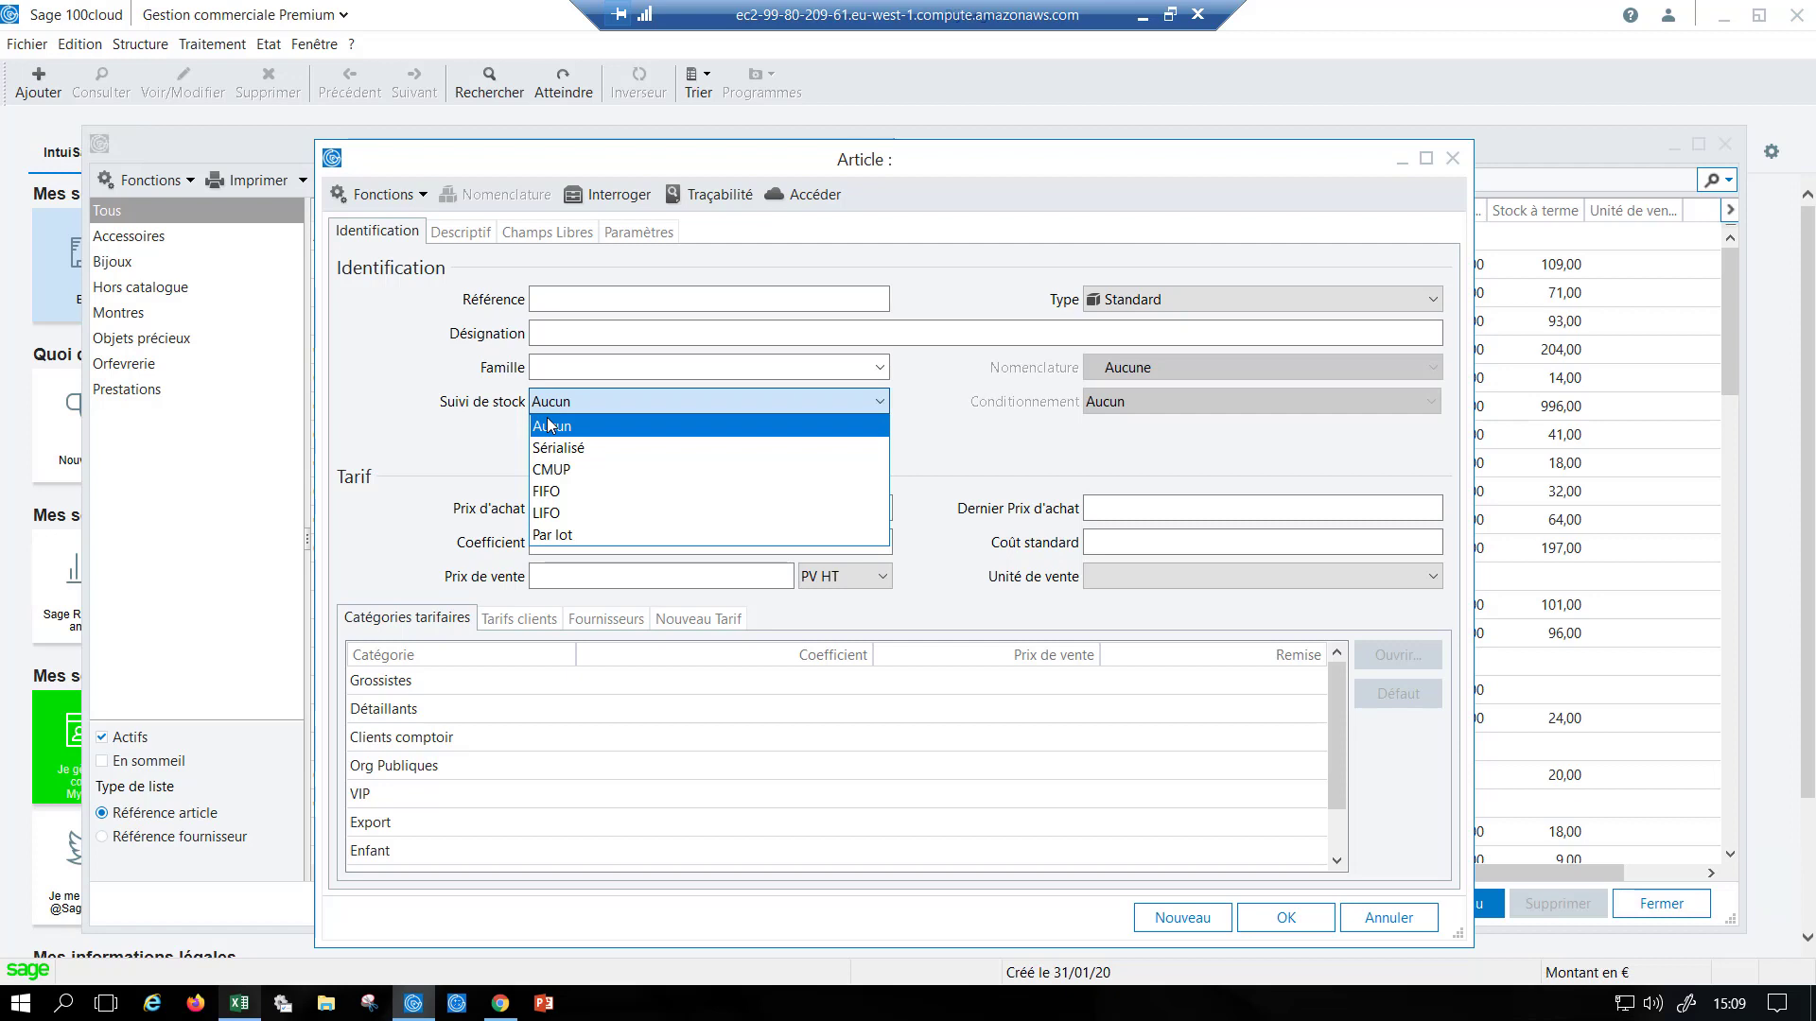
left_click(1064, 185)
key("Escape")
key("Escape")
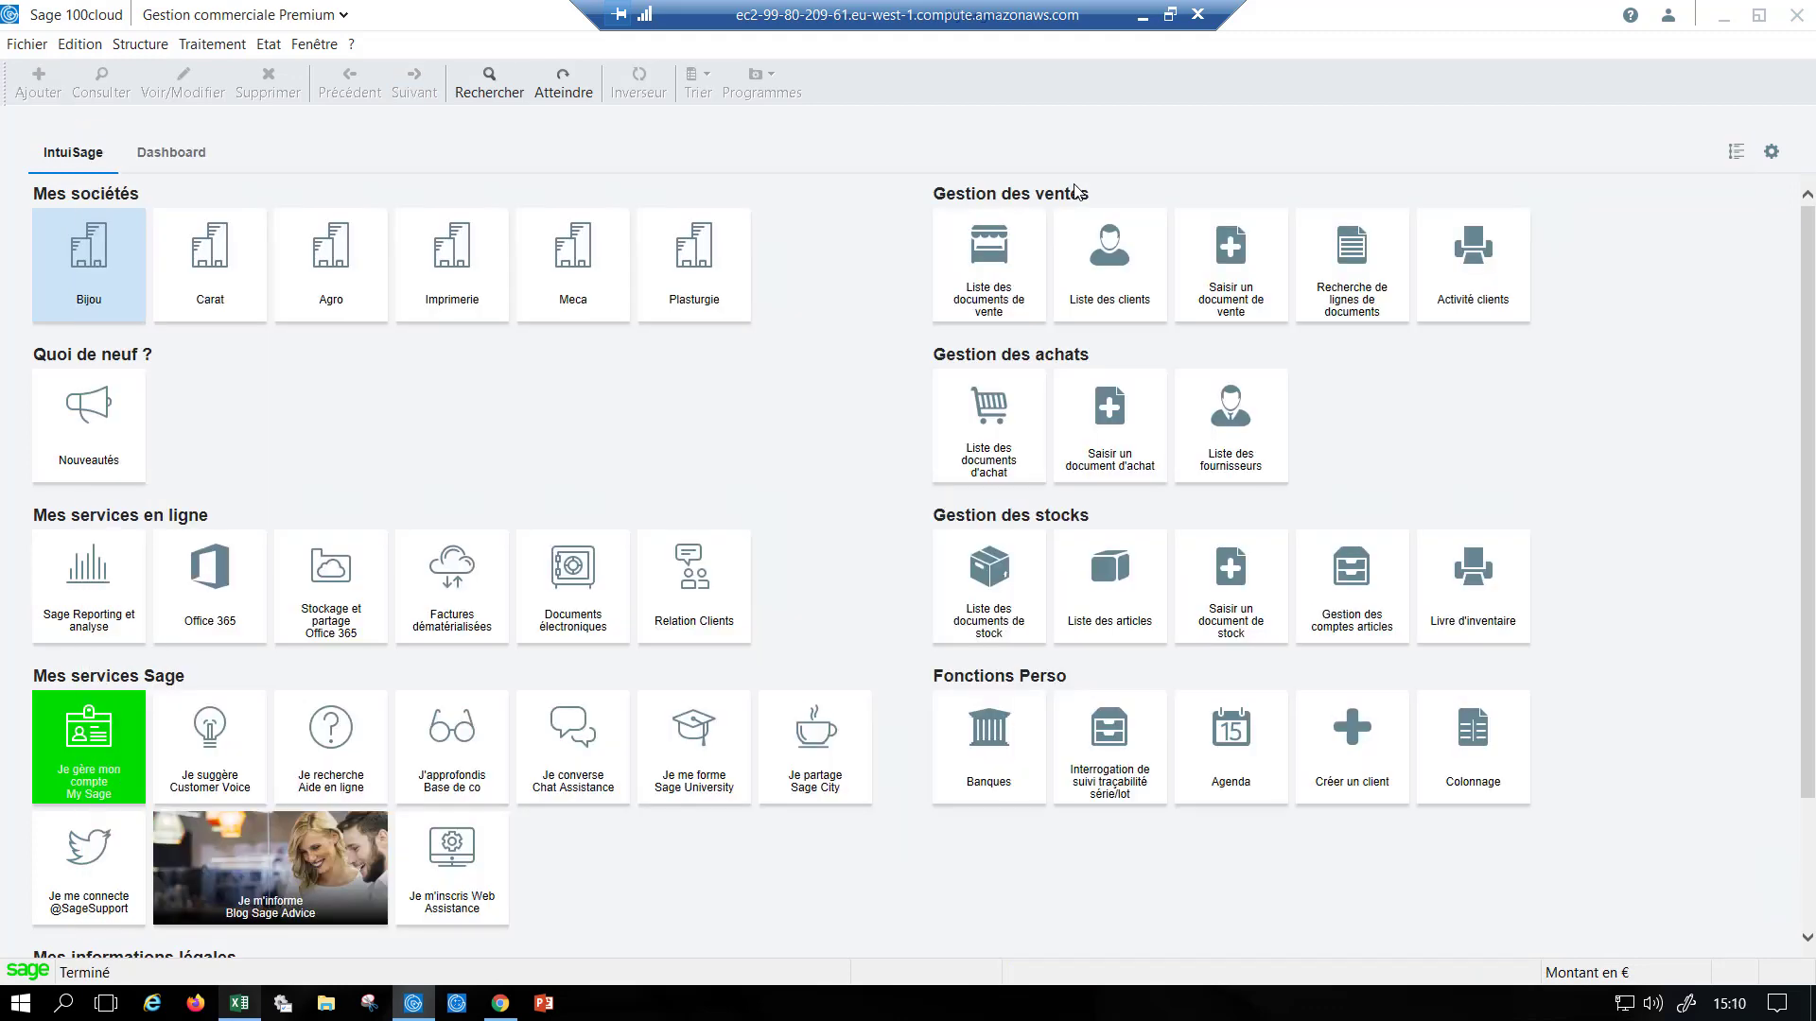
Step: Review the available stock document types and create a new Mouvement d'entrée document
left_click(1235, 619)
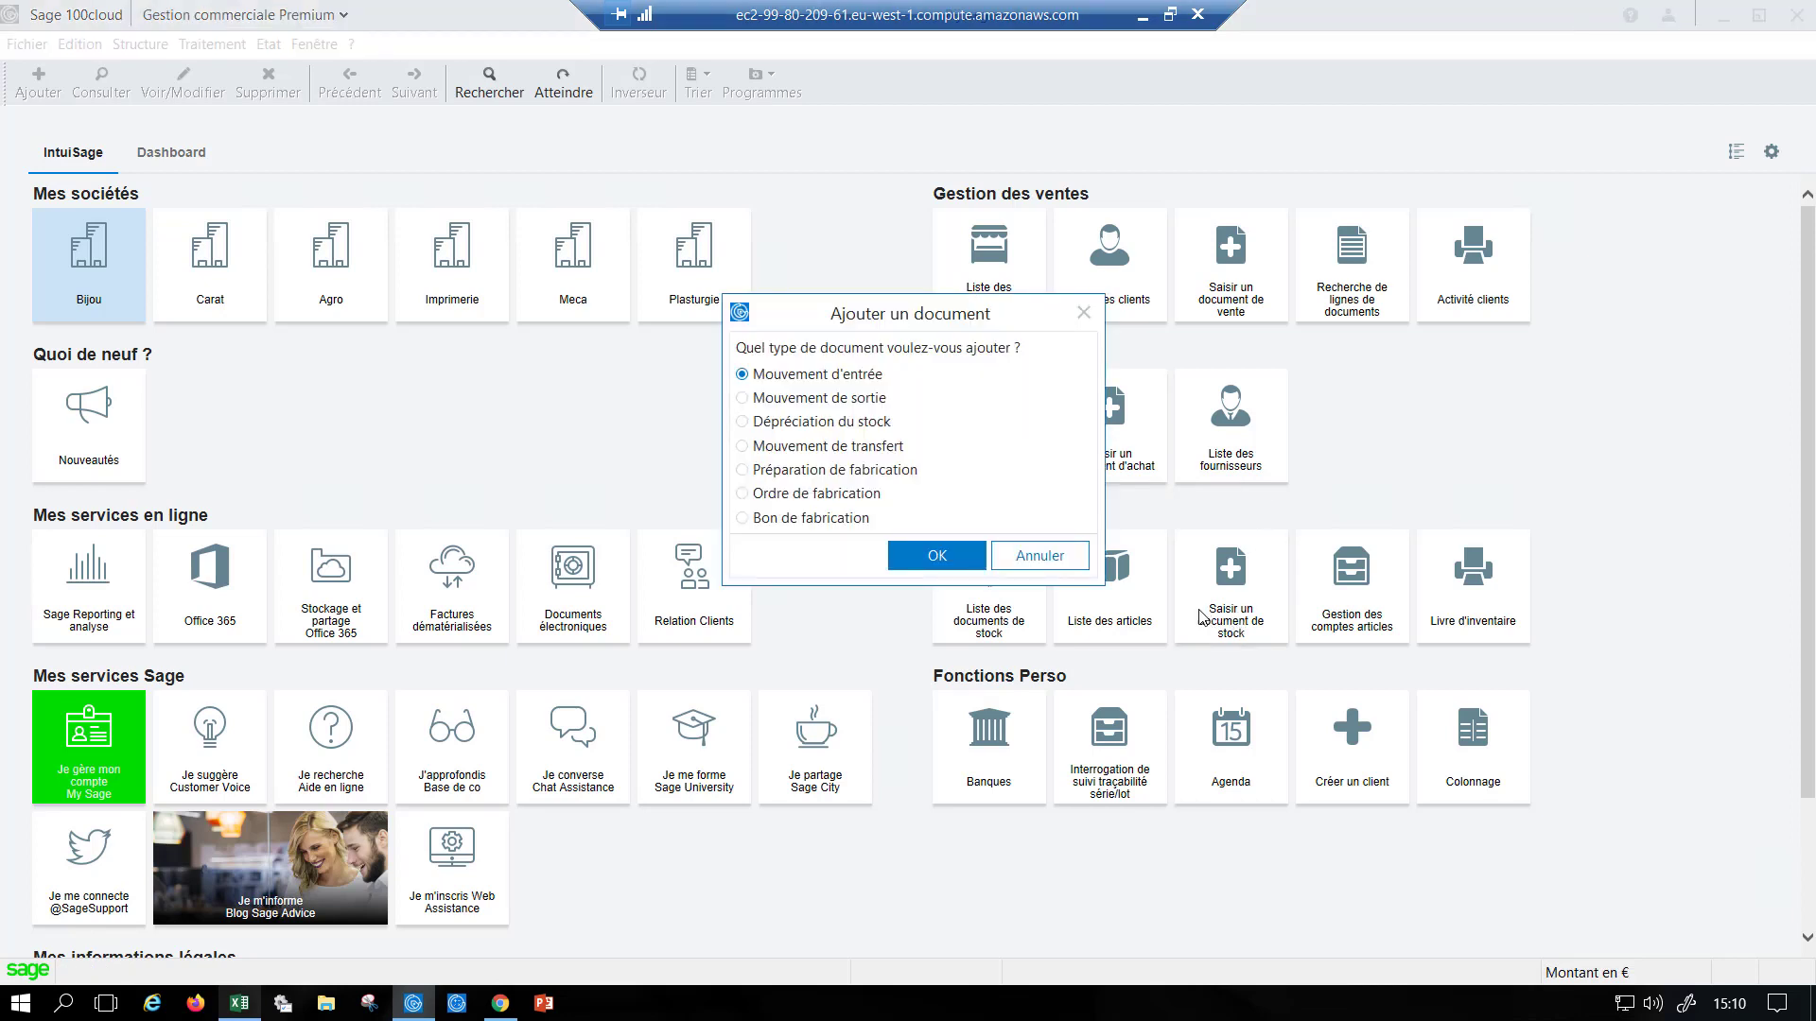
left_click(869, 401)
left_click(858, 430)
left_click(856, 449)
left_click(849, 378)
left_click(936, 556)
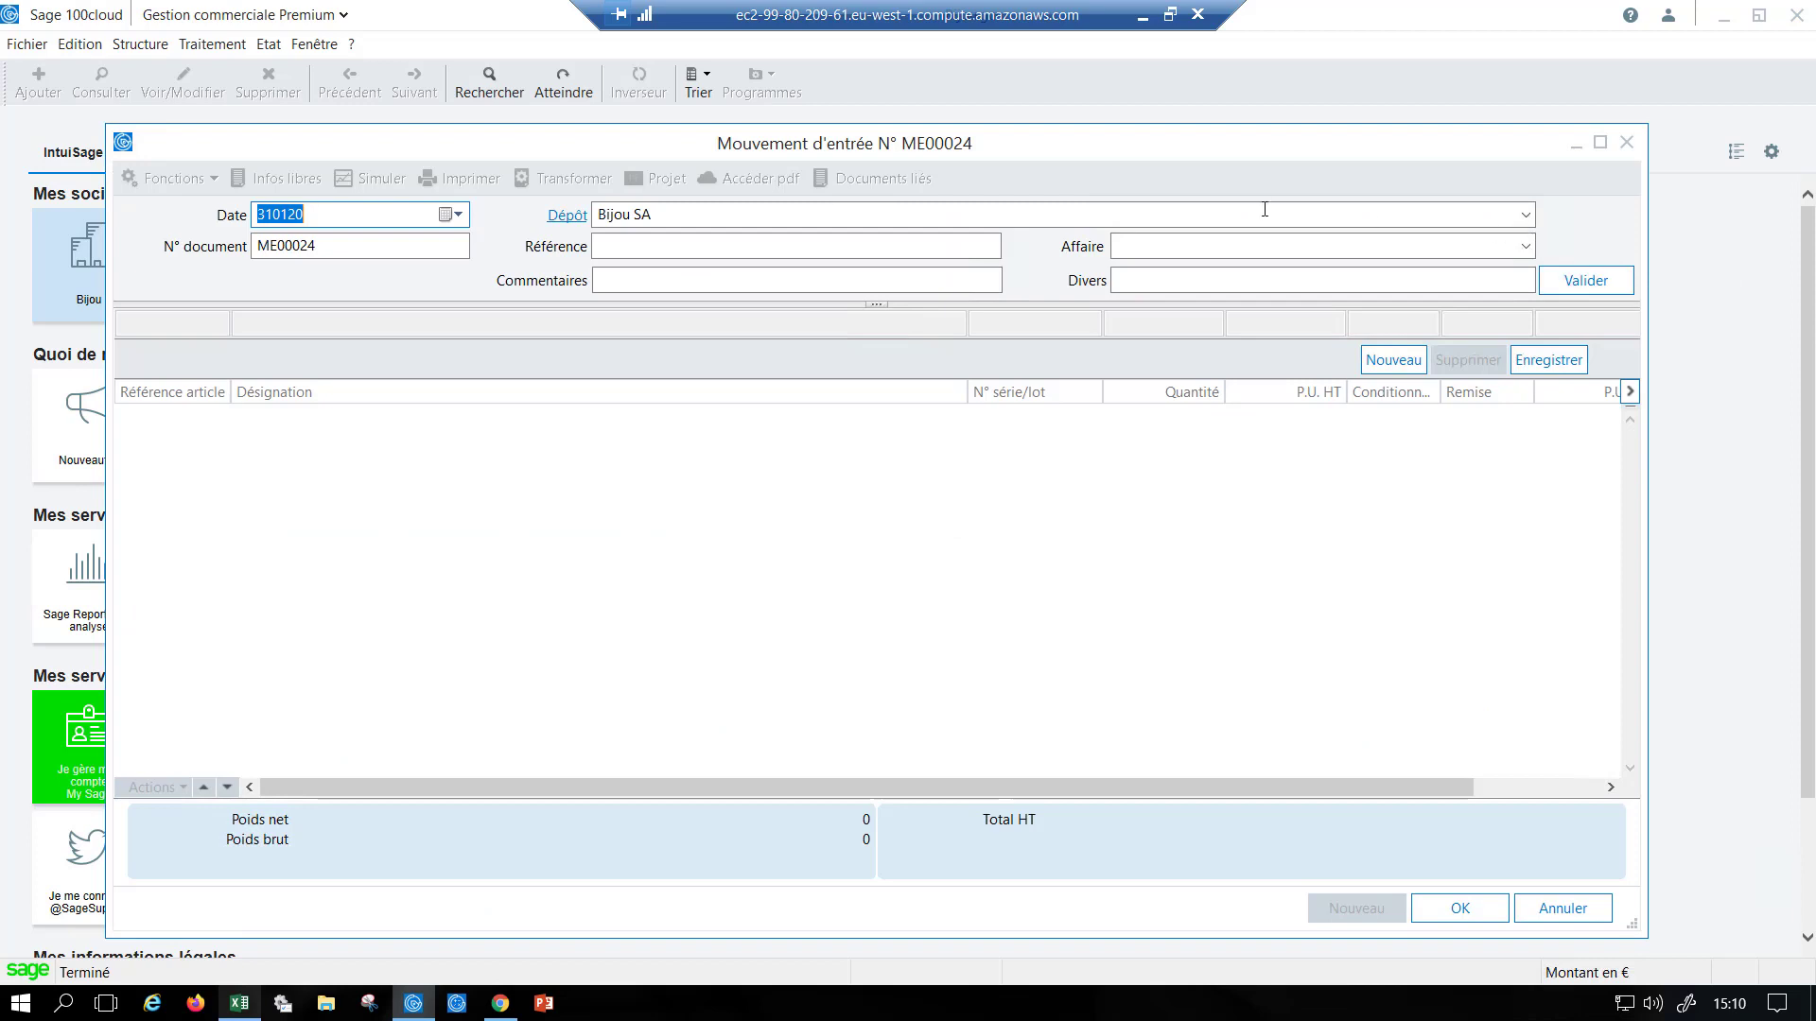
Step: Validate the Bijou SA entry movement header and add article BAAR01 Bague Argent from Bijoux > Argent > Bagues with quantity 100
left_click(882, 244)
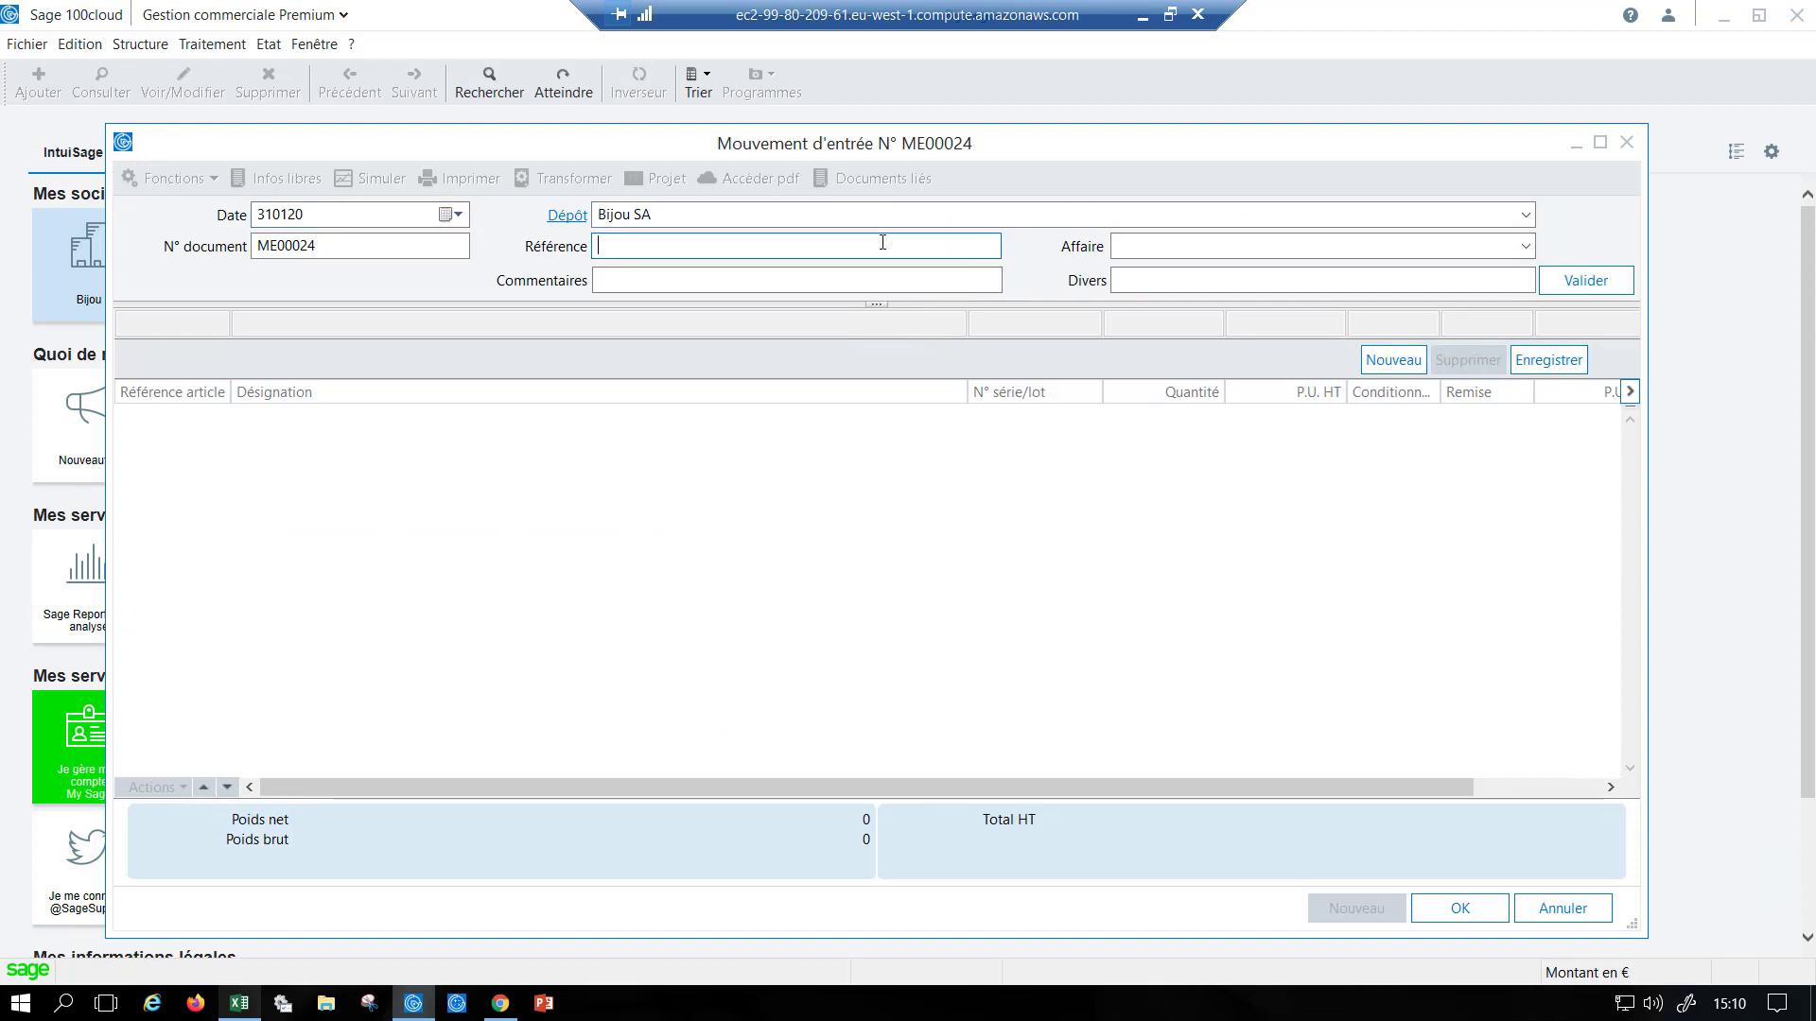
type("BA")
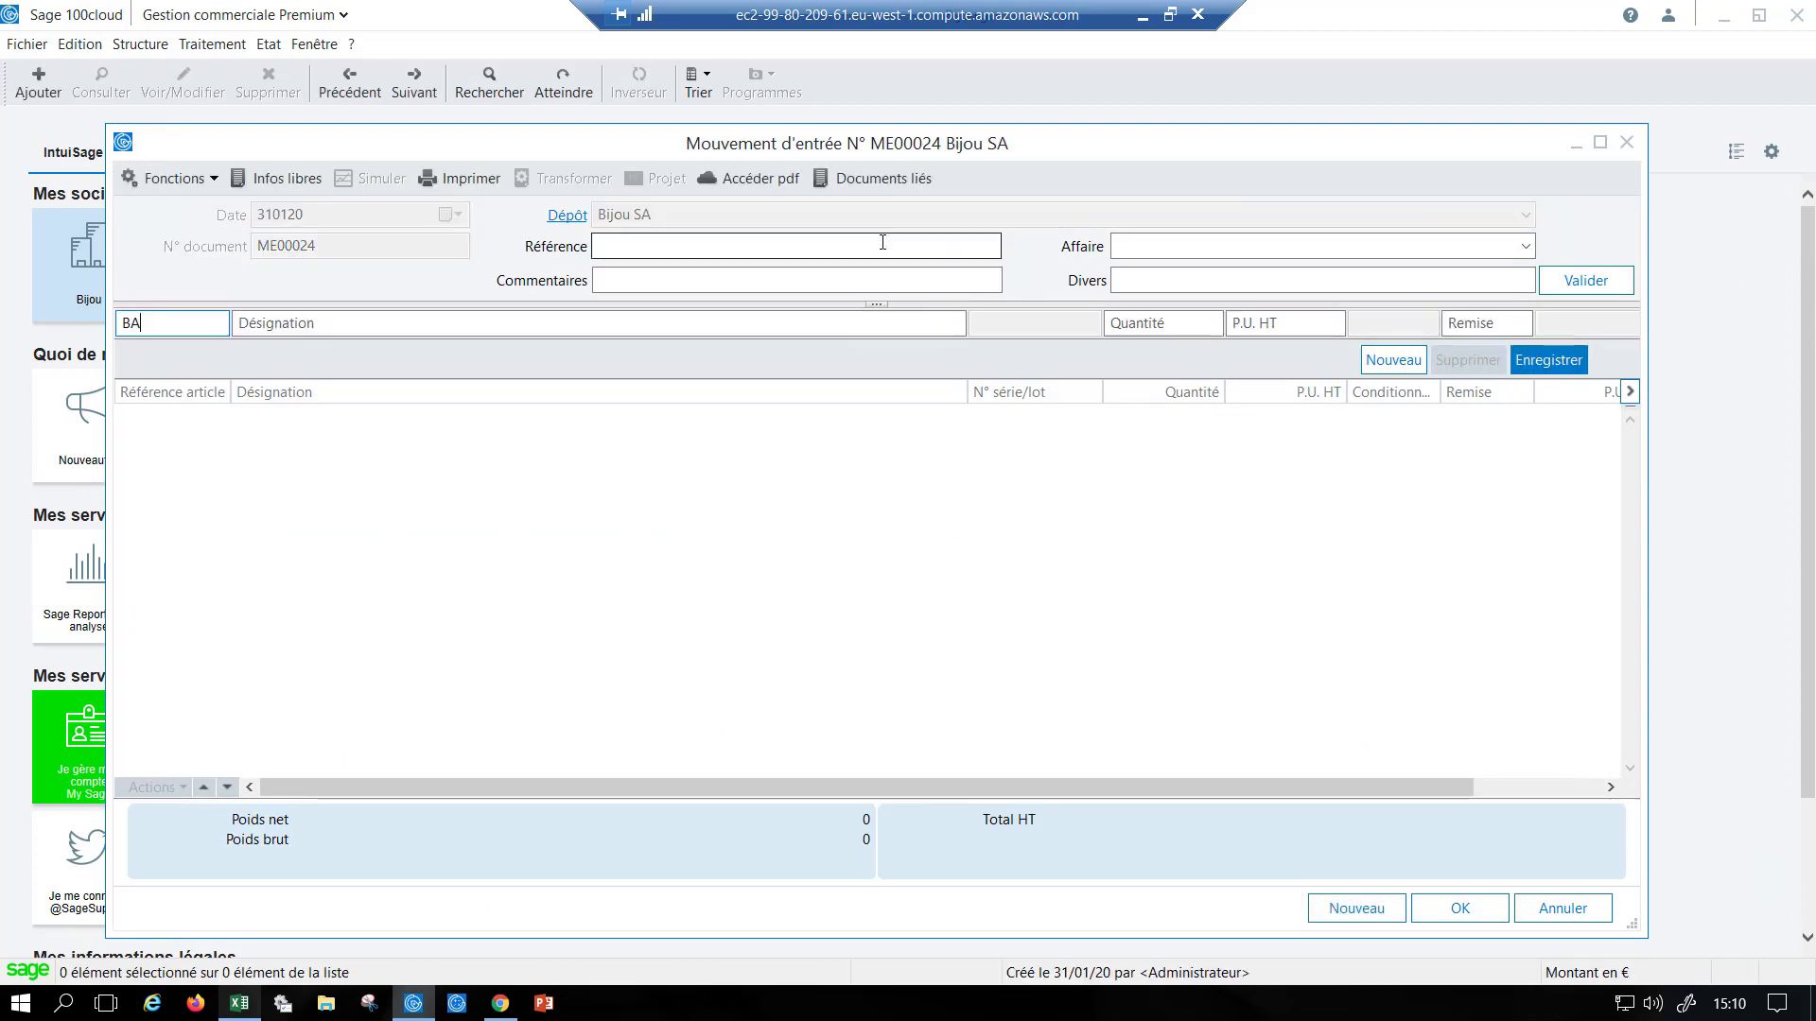
key("Tab")
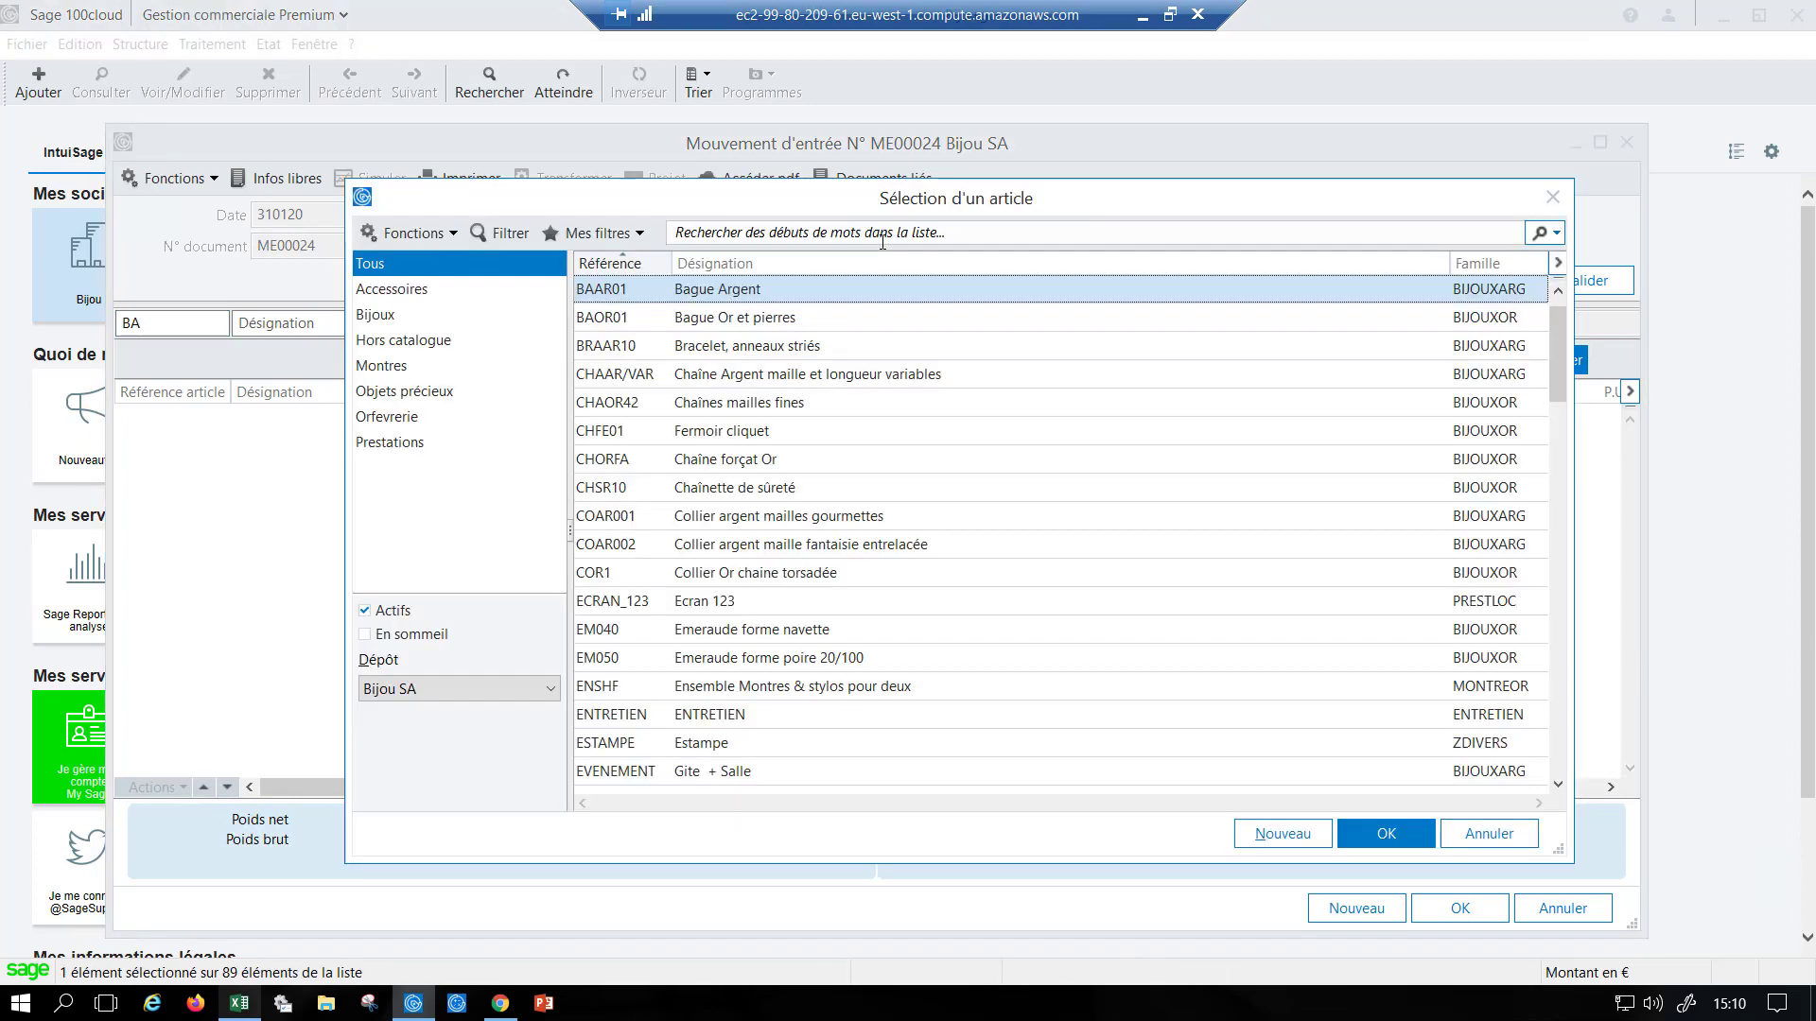
left_click(478, 319)
left_click(725, 299)
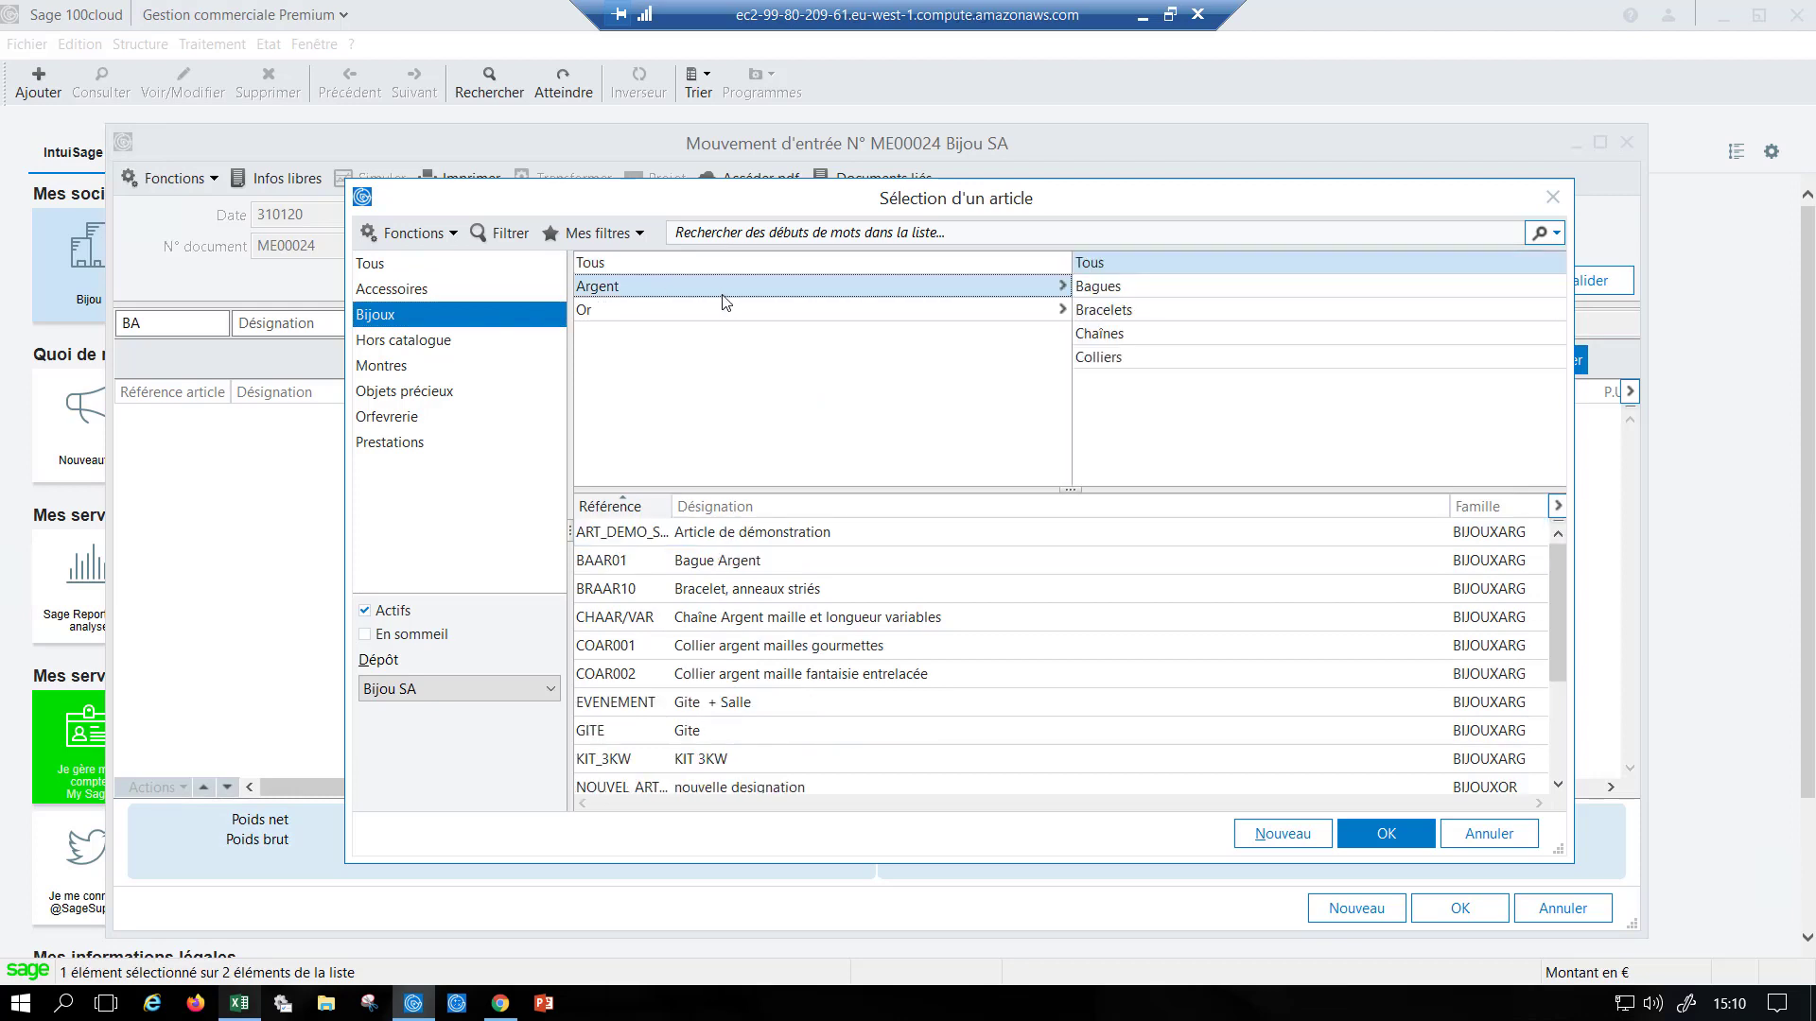
left_click(1077, 294)
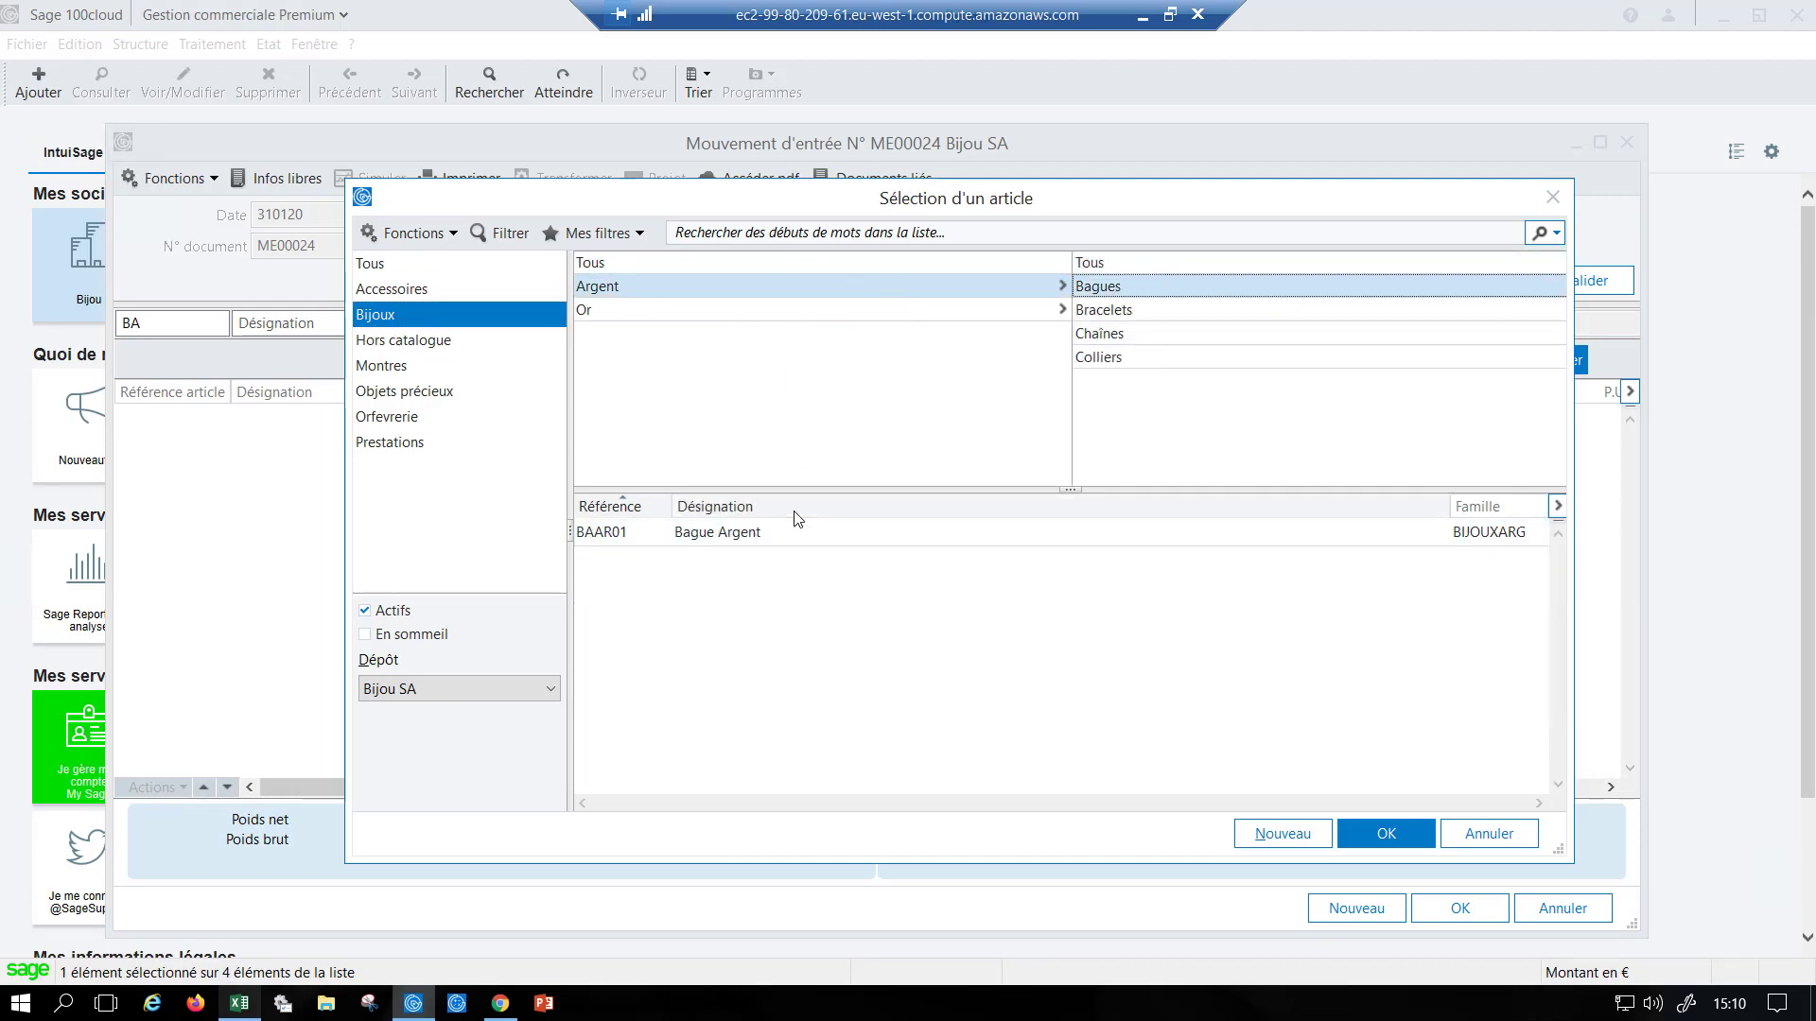
double_click(761, 533)
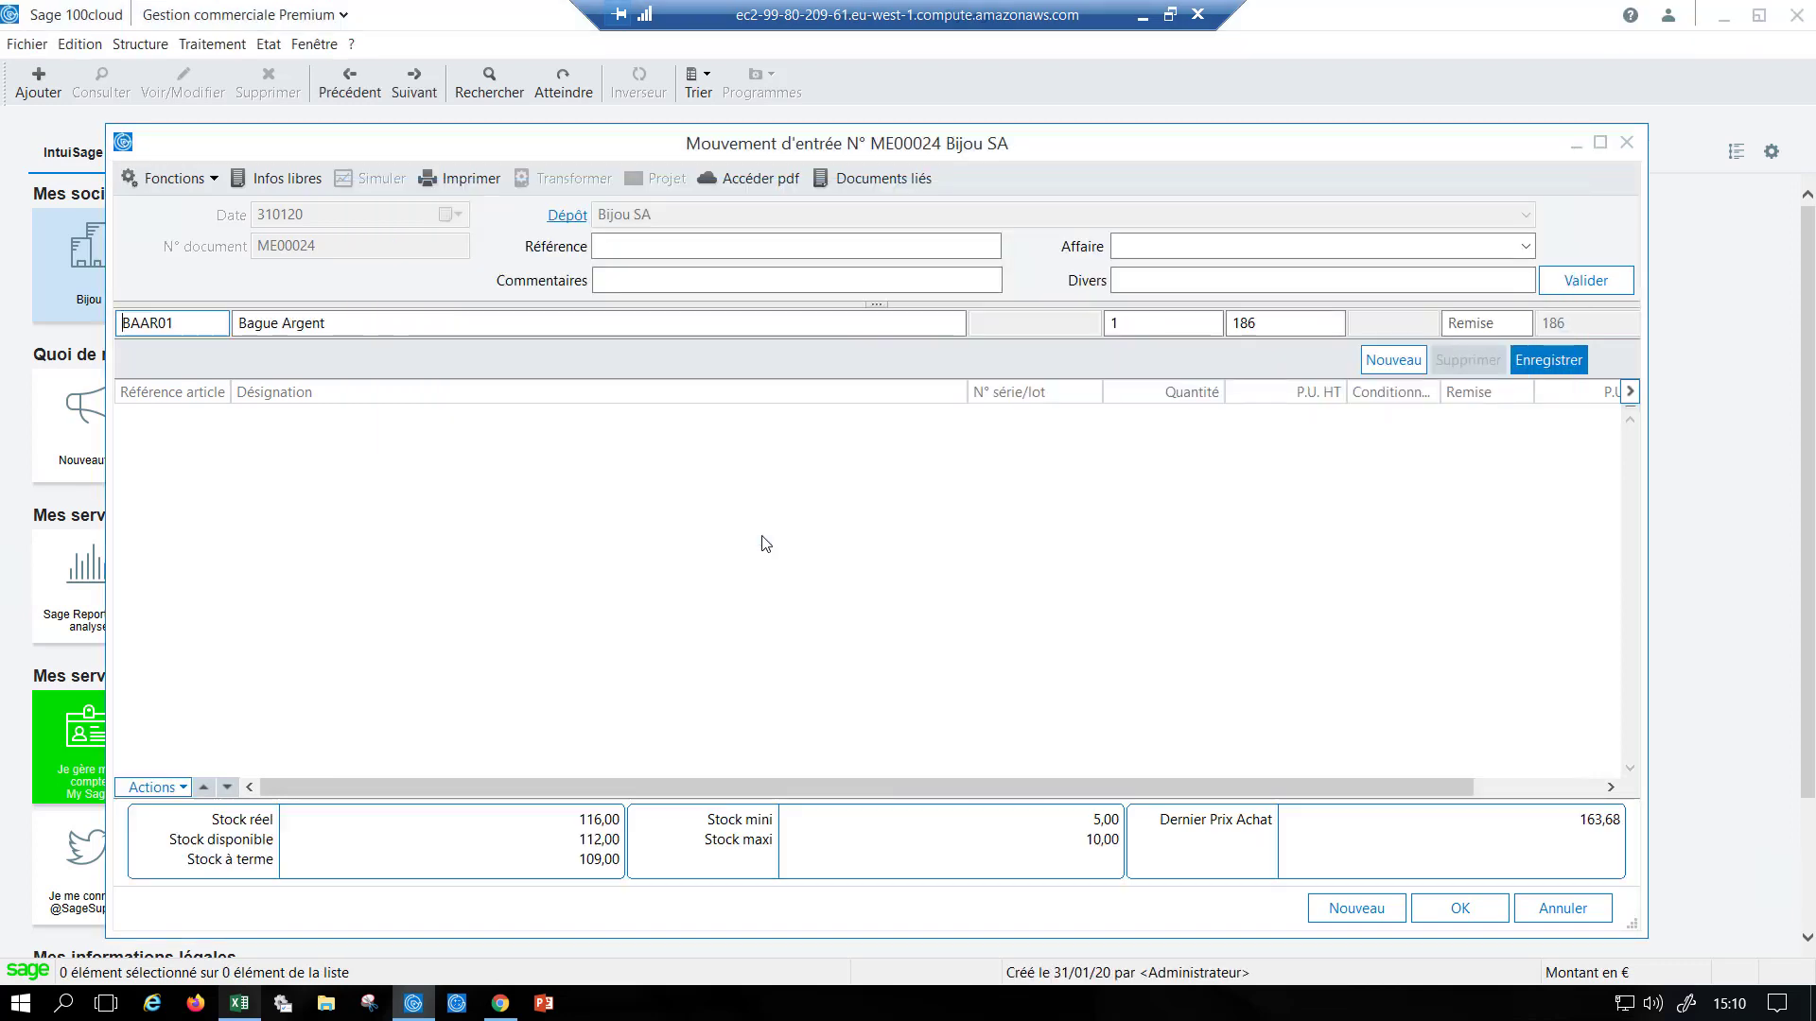
left_click(1144, 331)
key("Return")
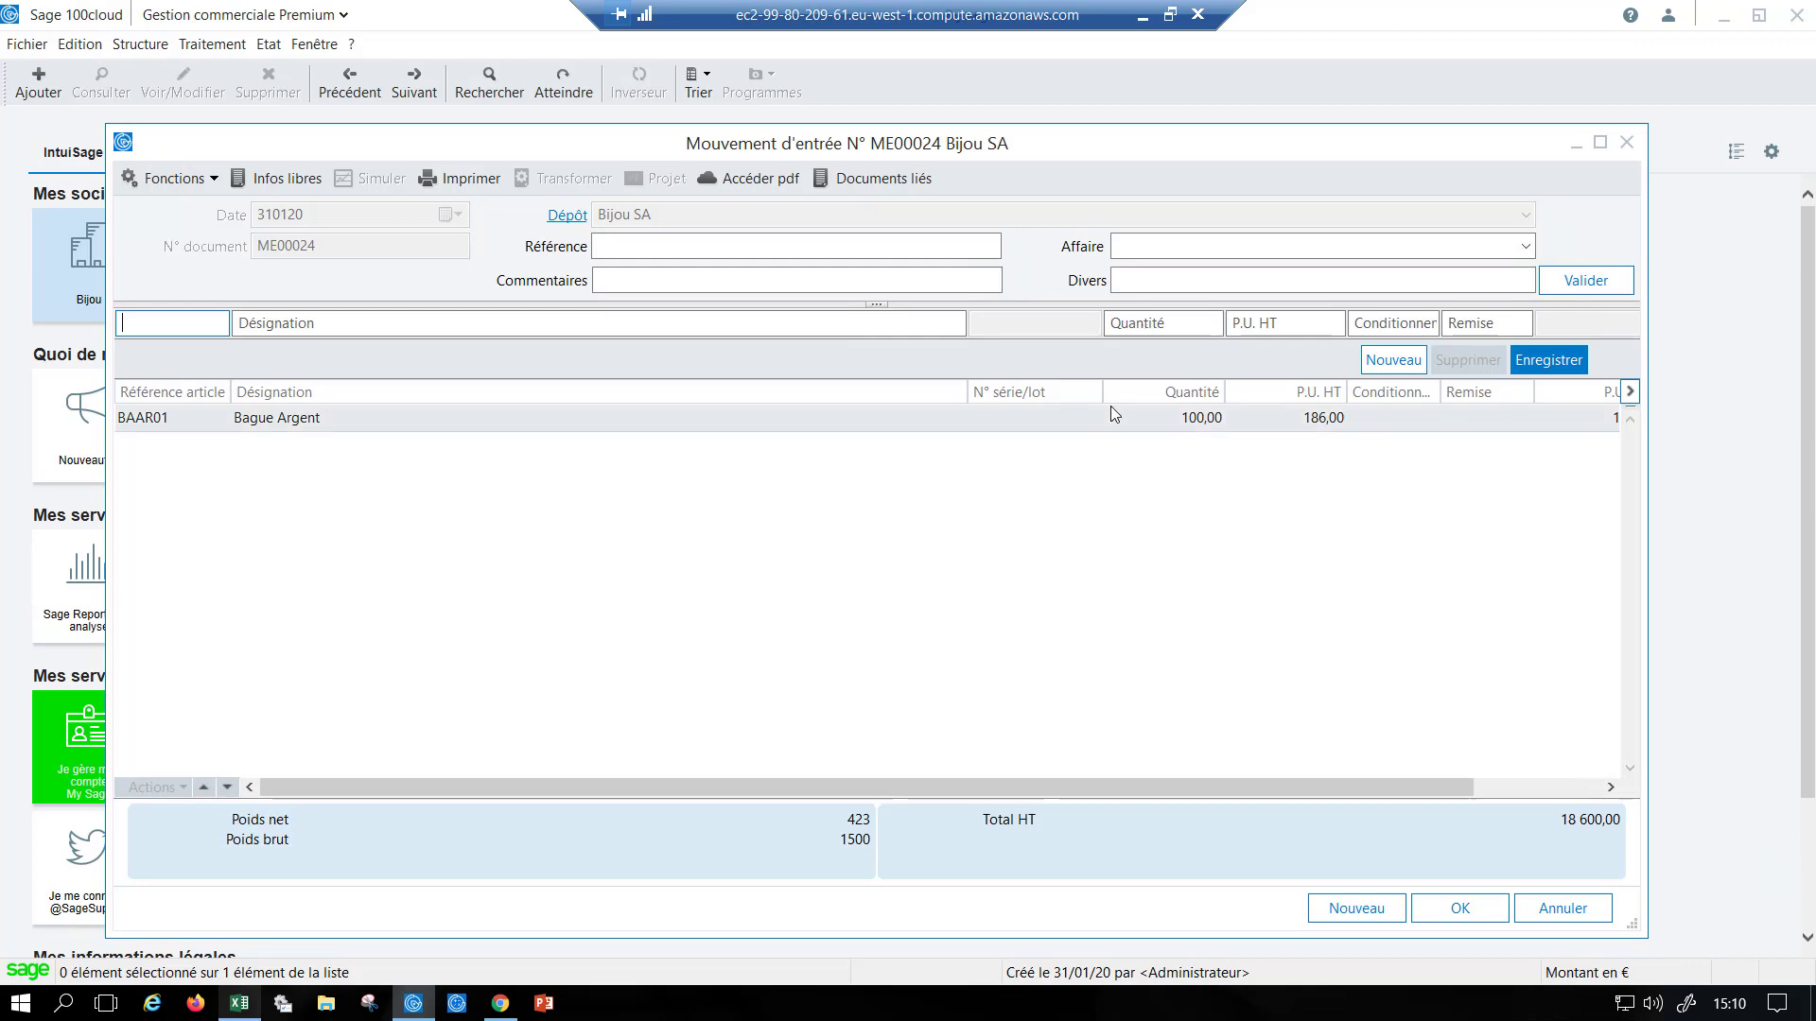
Step: Preview the entry movement printout using the Mouvement d'entrée.bgc template, and close the preview
left_click(462, 183)
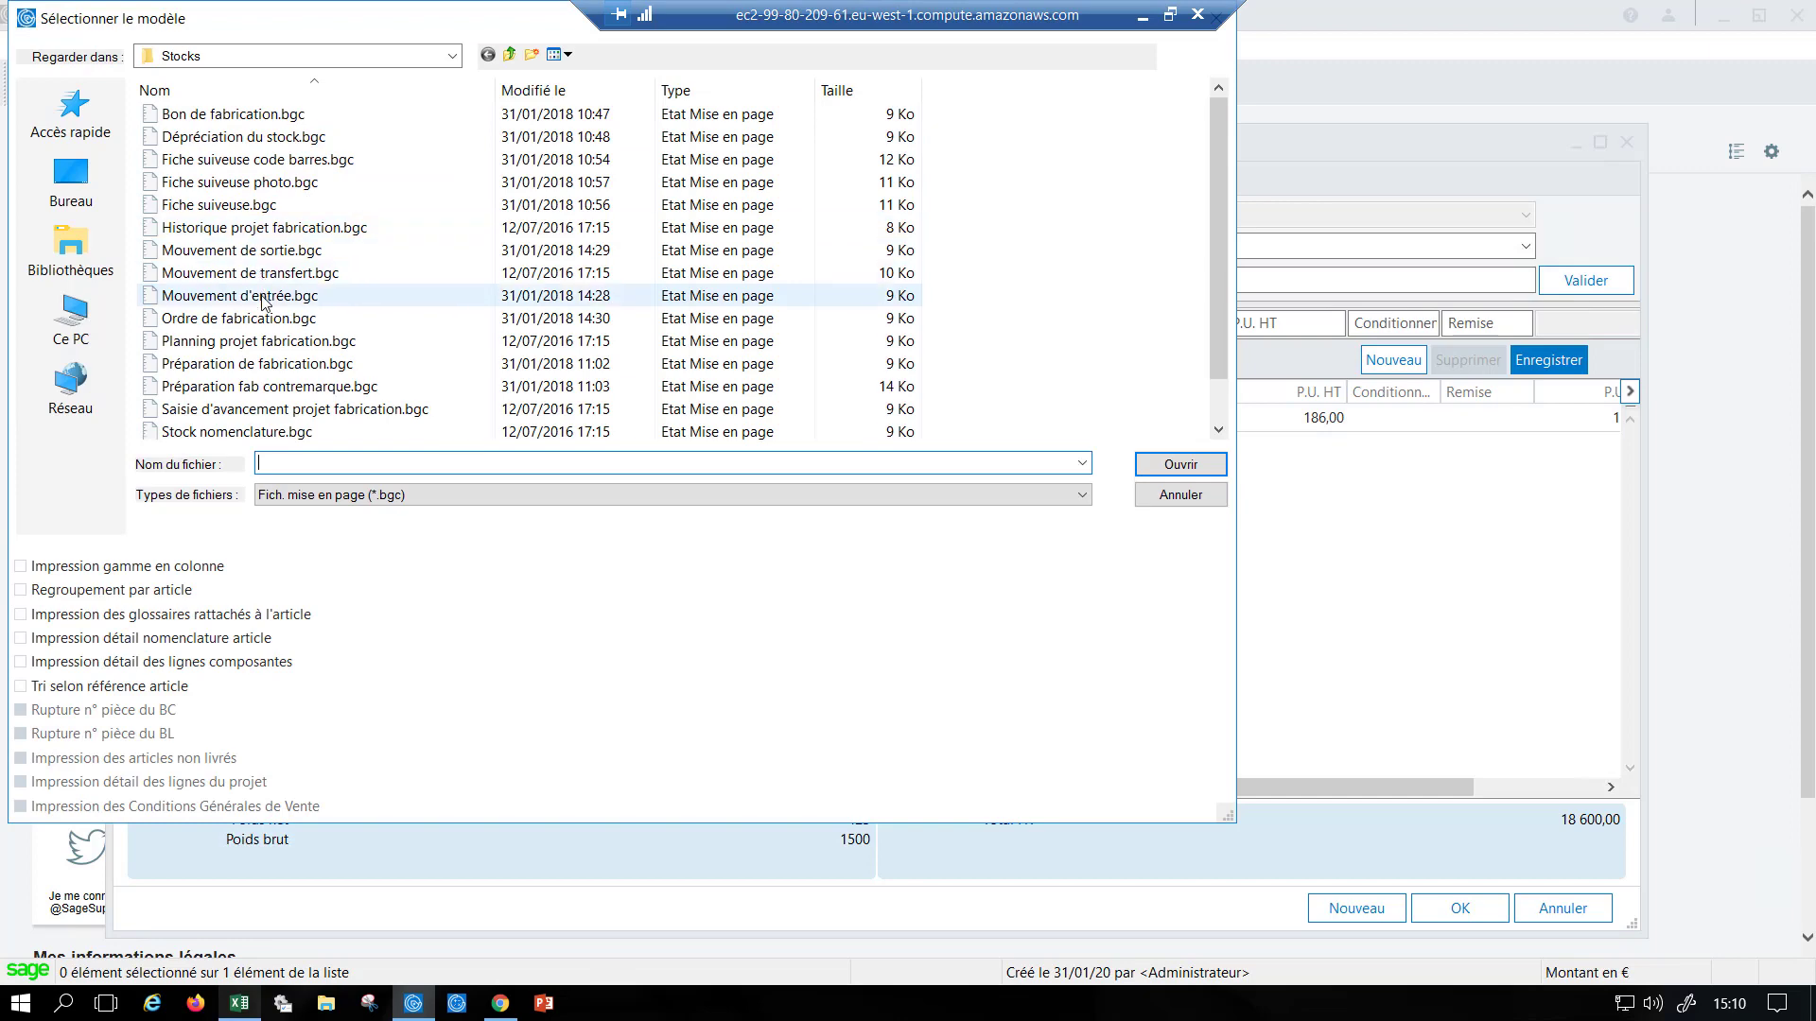
double_click(264, 299)
left_click(942, 662)
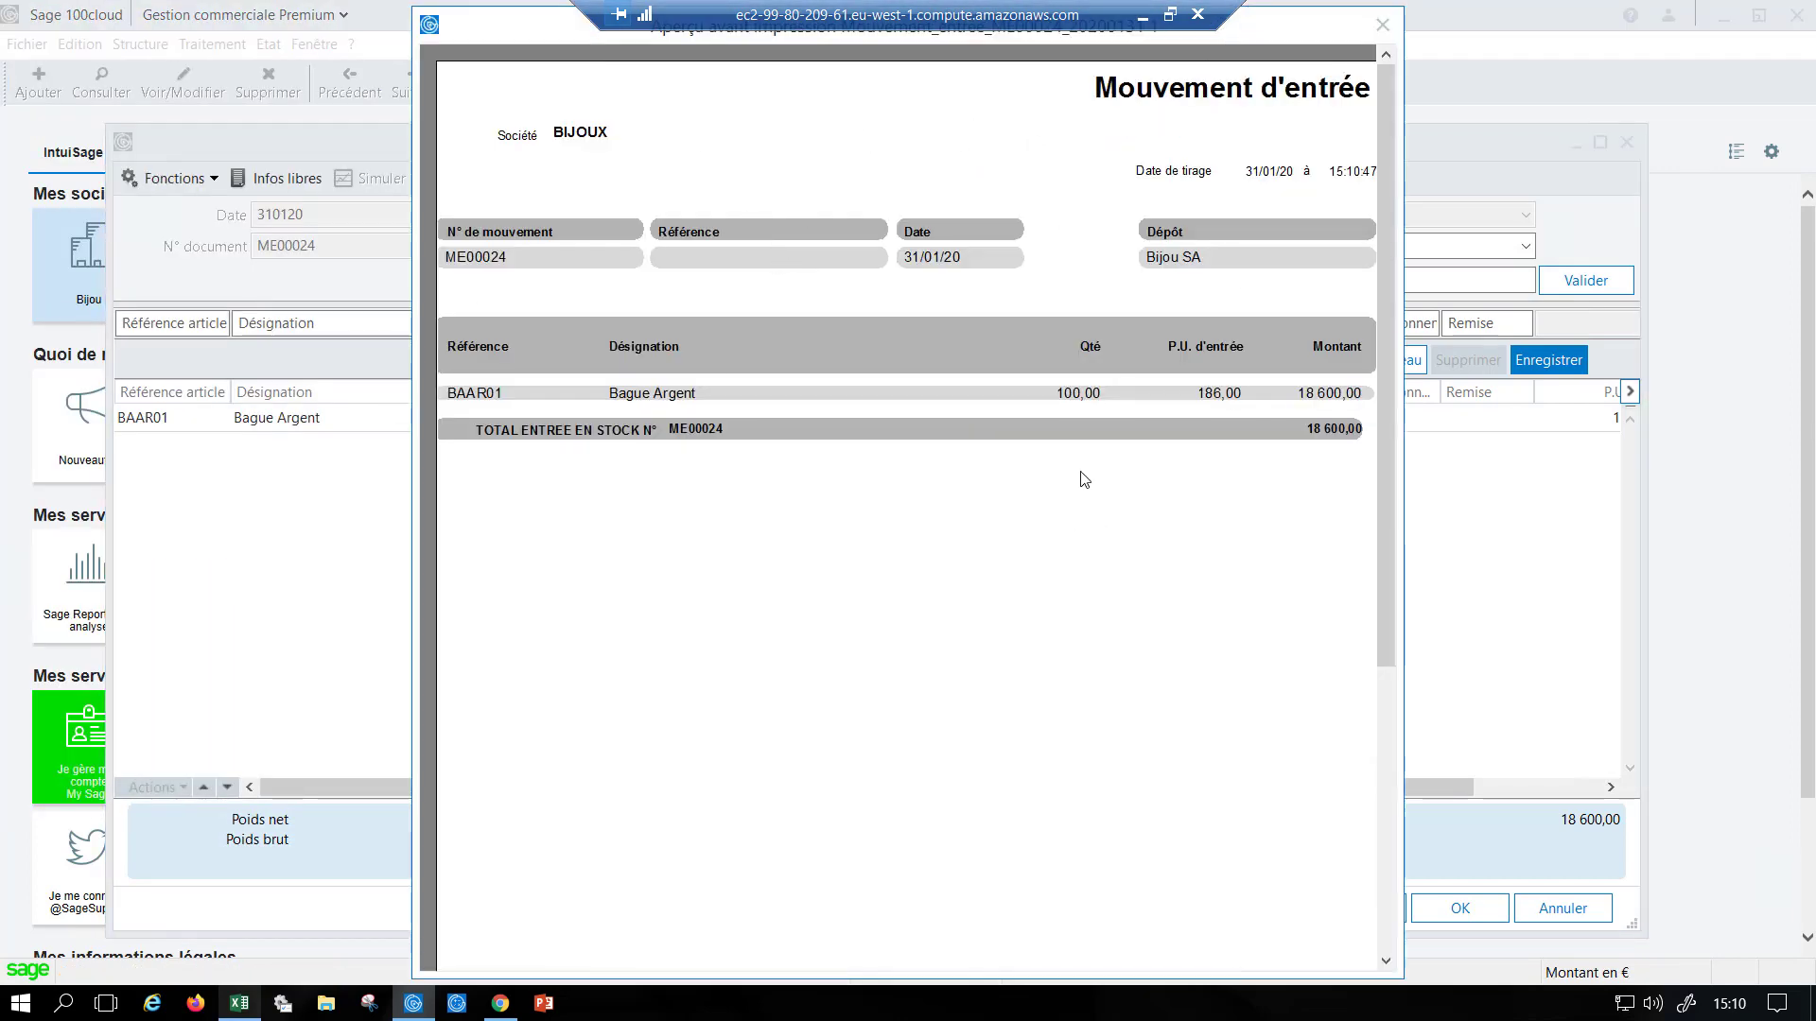
left_click(1382, 24)
Step: Print the entry movement with the Mouvement d'entrée.bgc template, without print preview, and send it to the Office 365 storage space
left_click(460, 180)
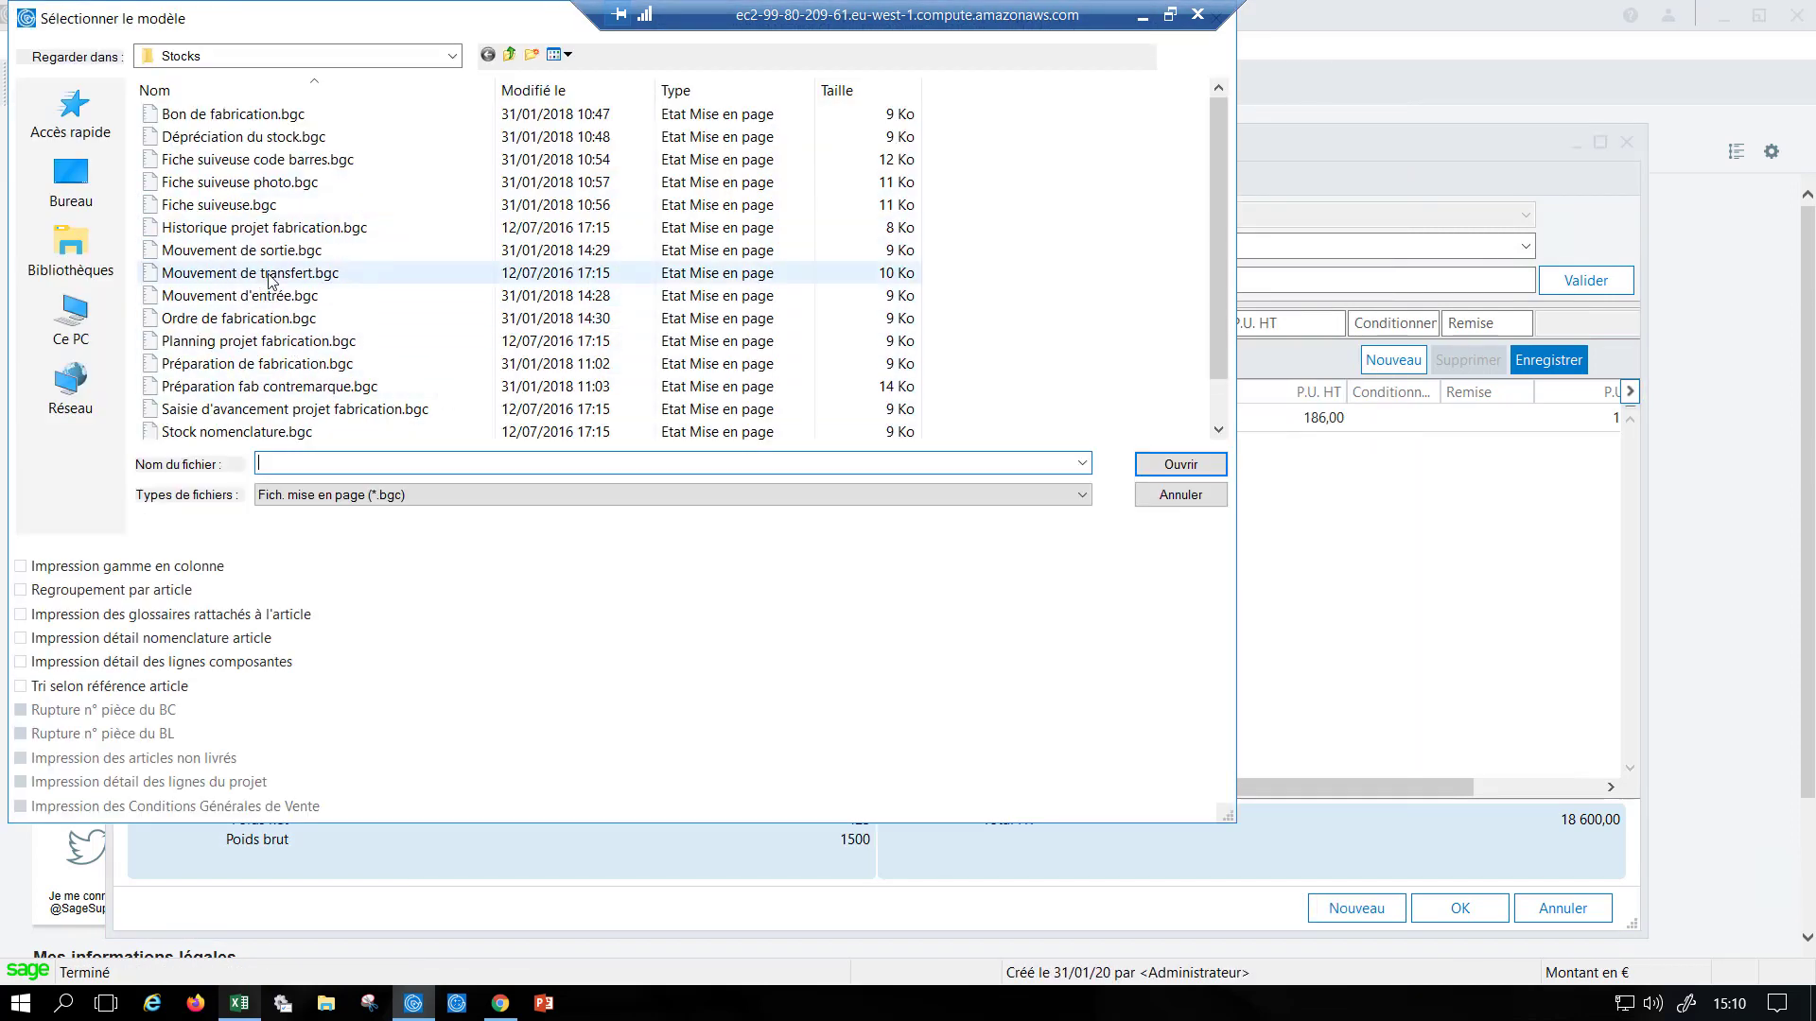
double_click(236, 295)
left_click(624, 561)
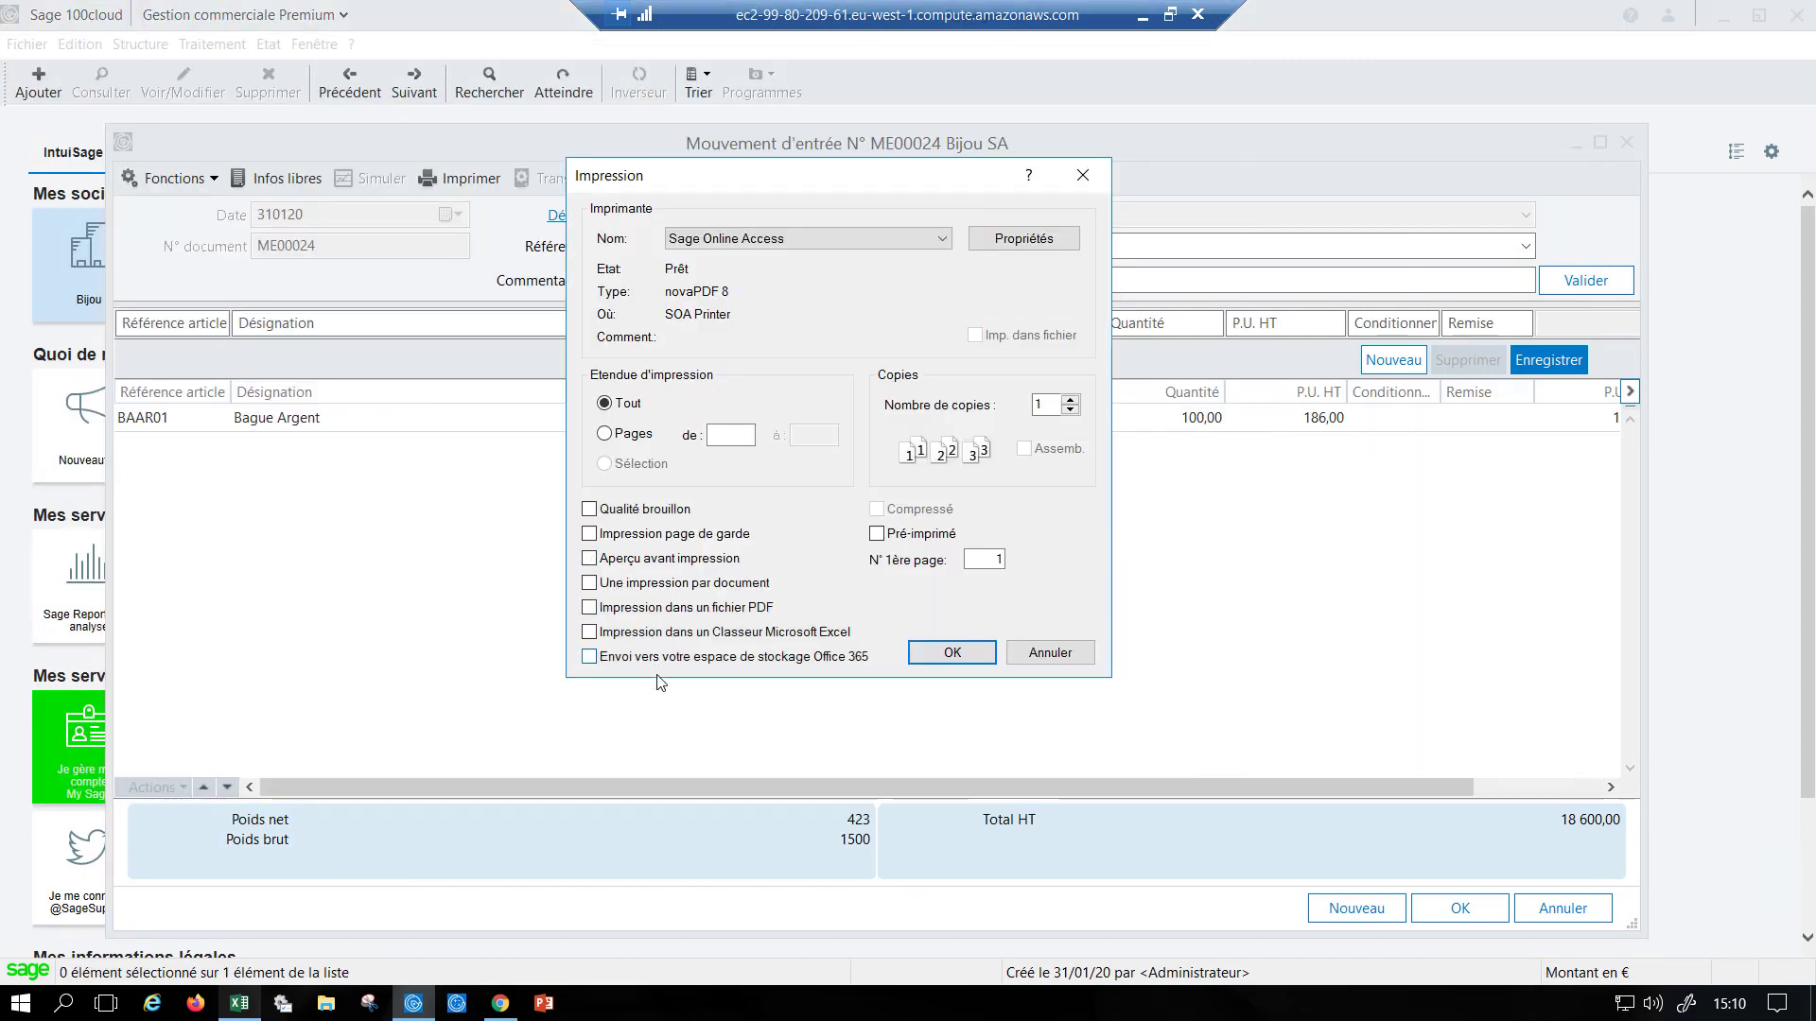
left_click(760, 673)
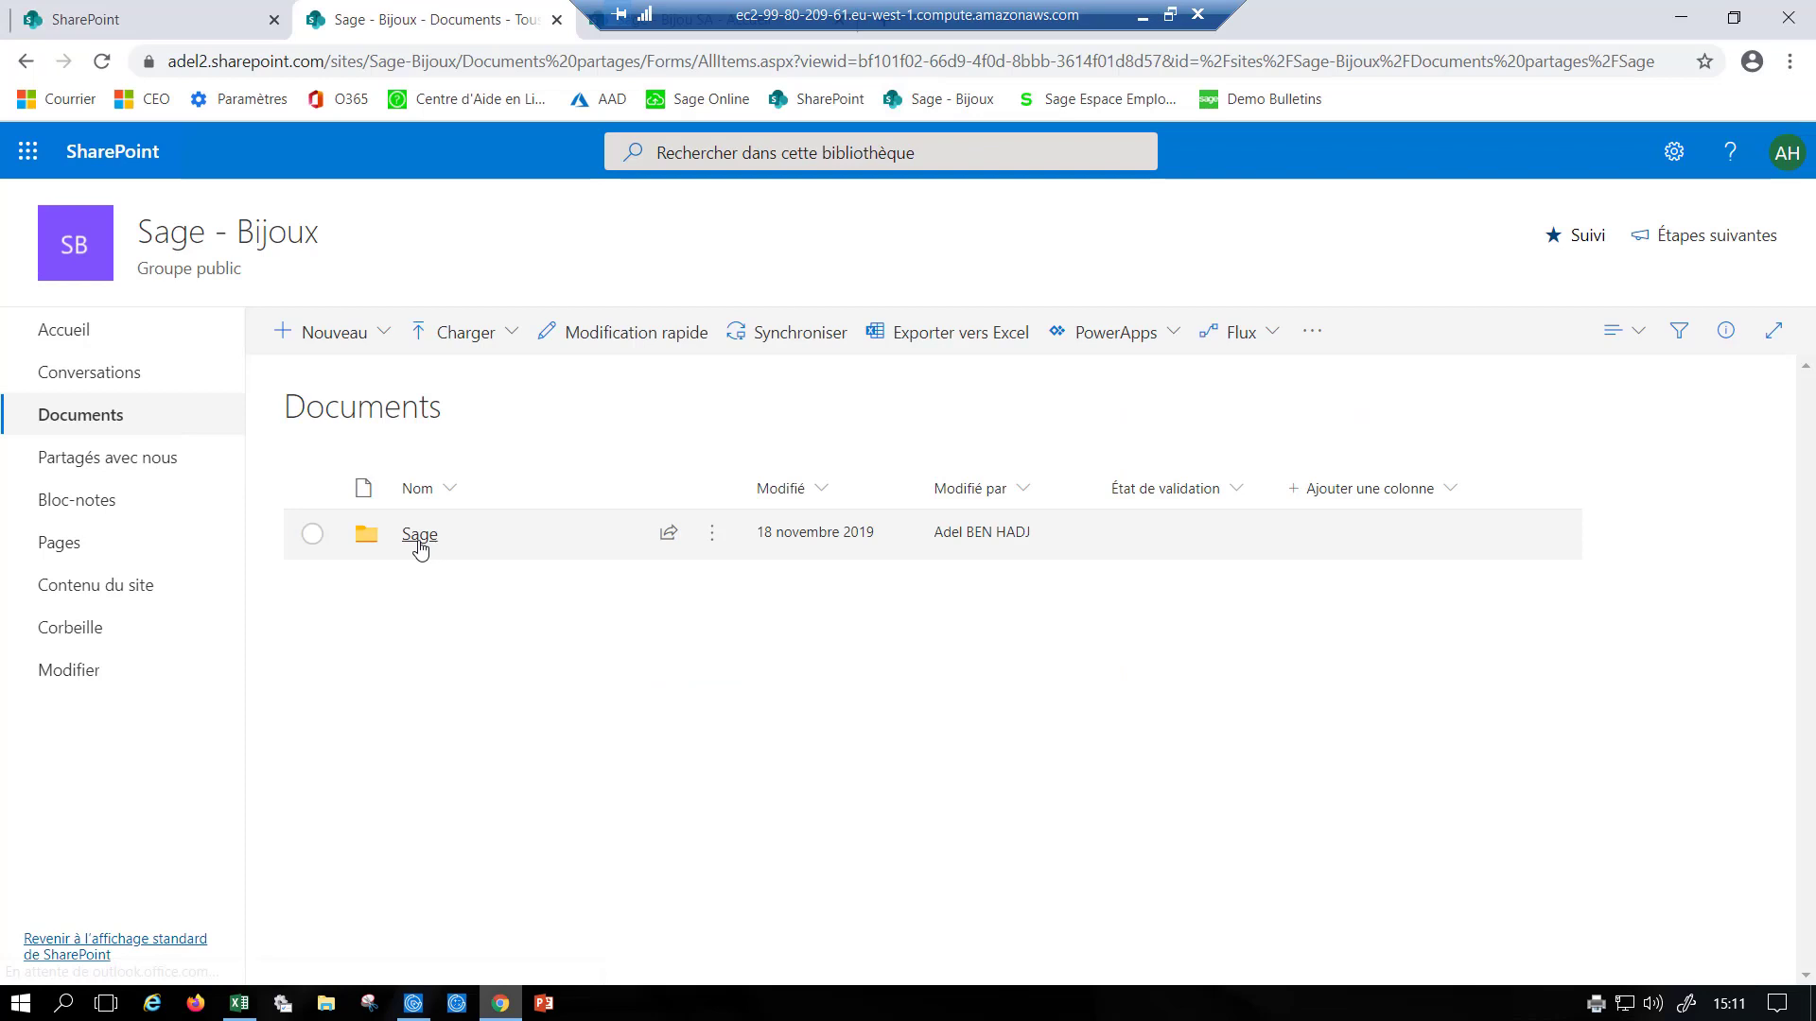
Step: Open the stored entry movement PDF in SharePoint from Sage > Documents stocks > 202001 > Mouvement_entrée_ME00024
left_click(417, 536)
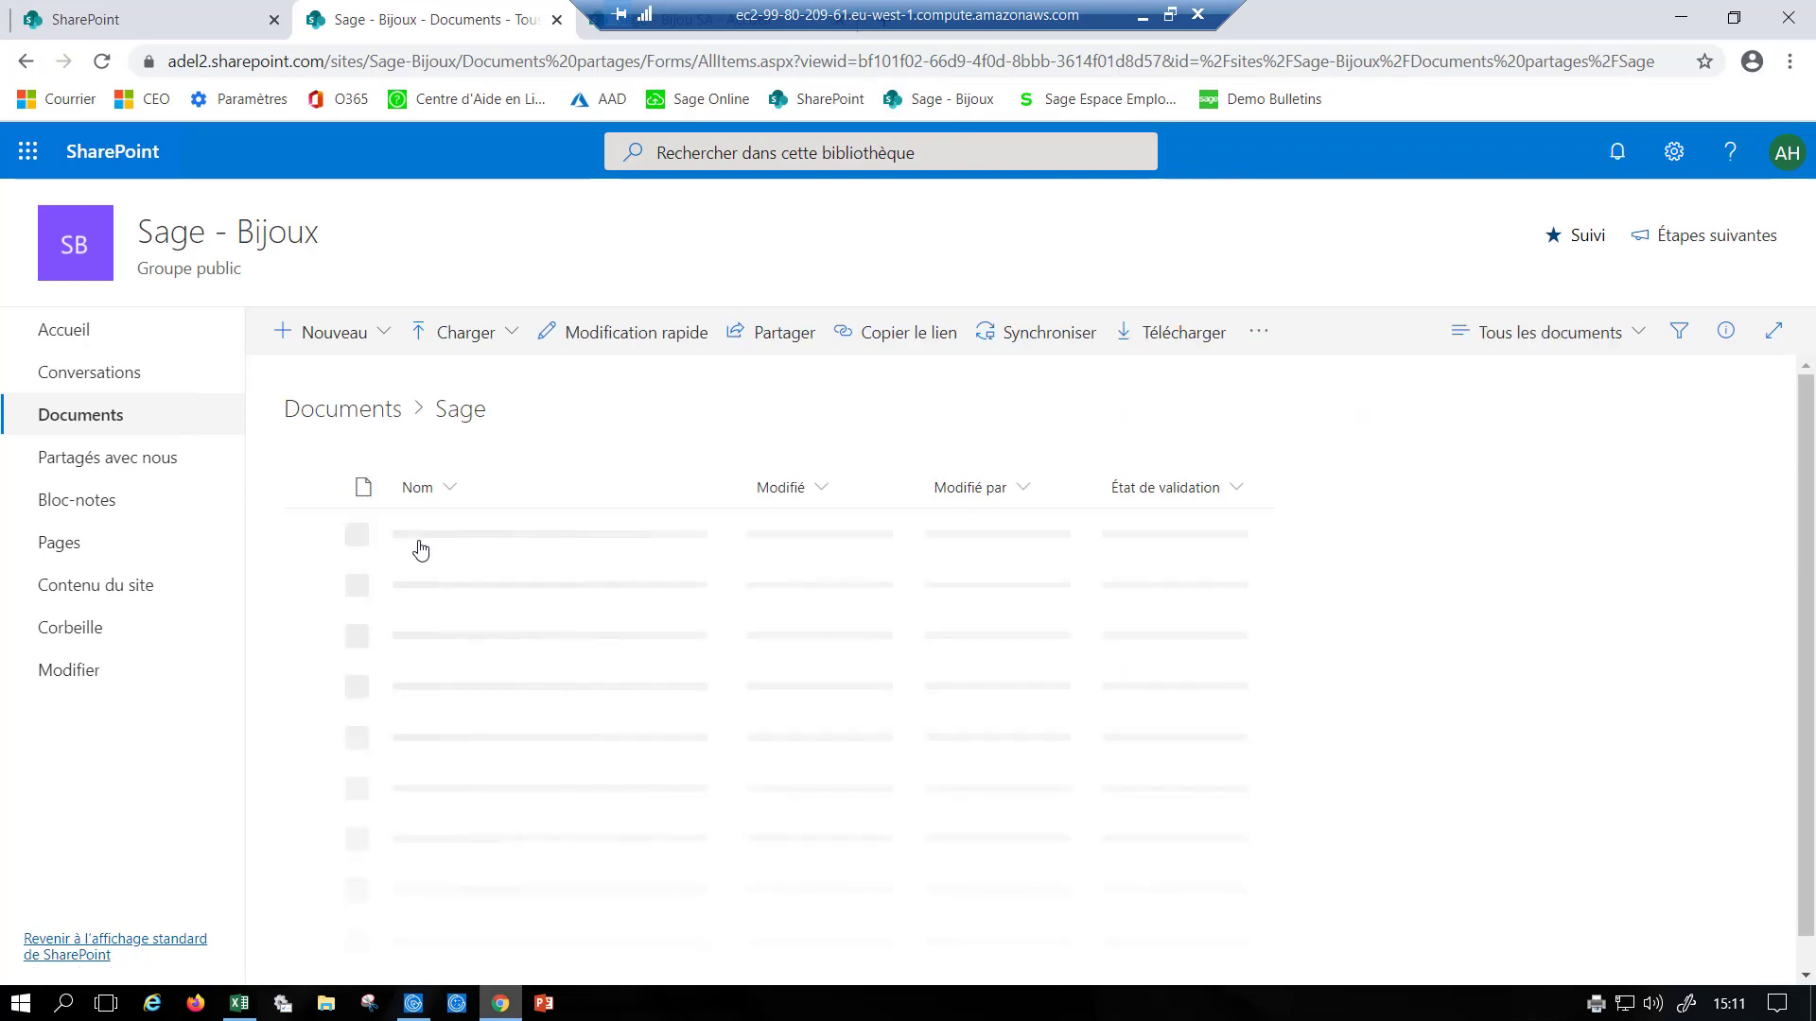
left_click(218, 239)
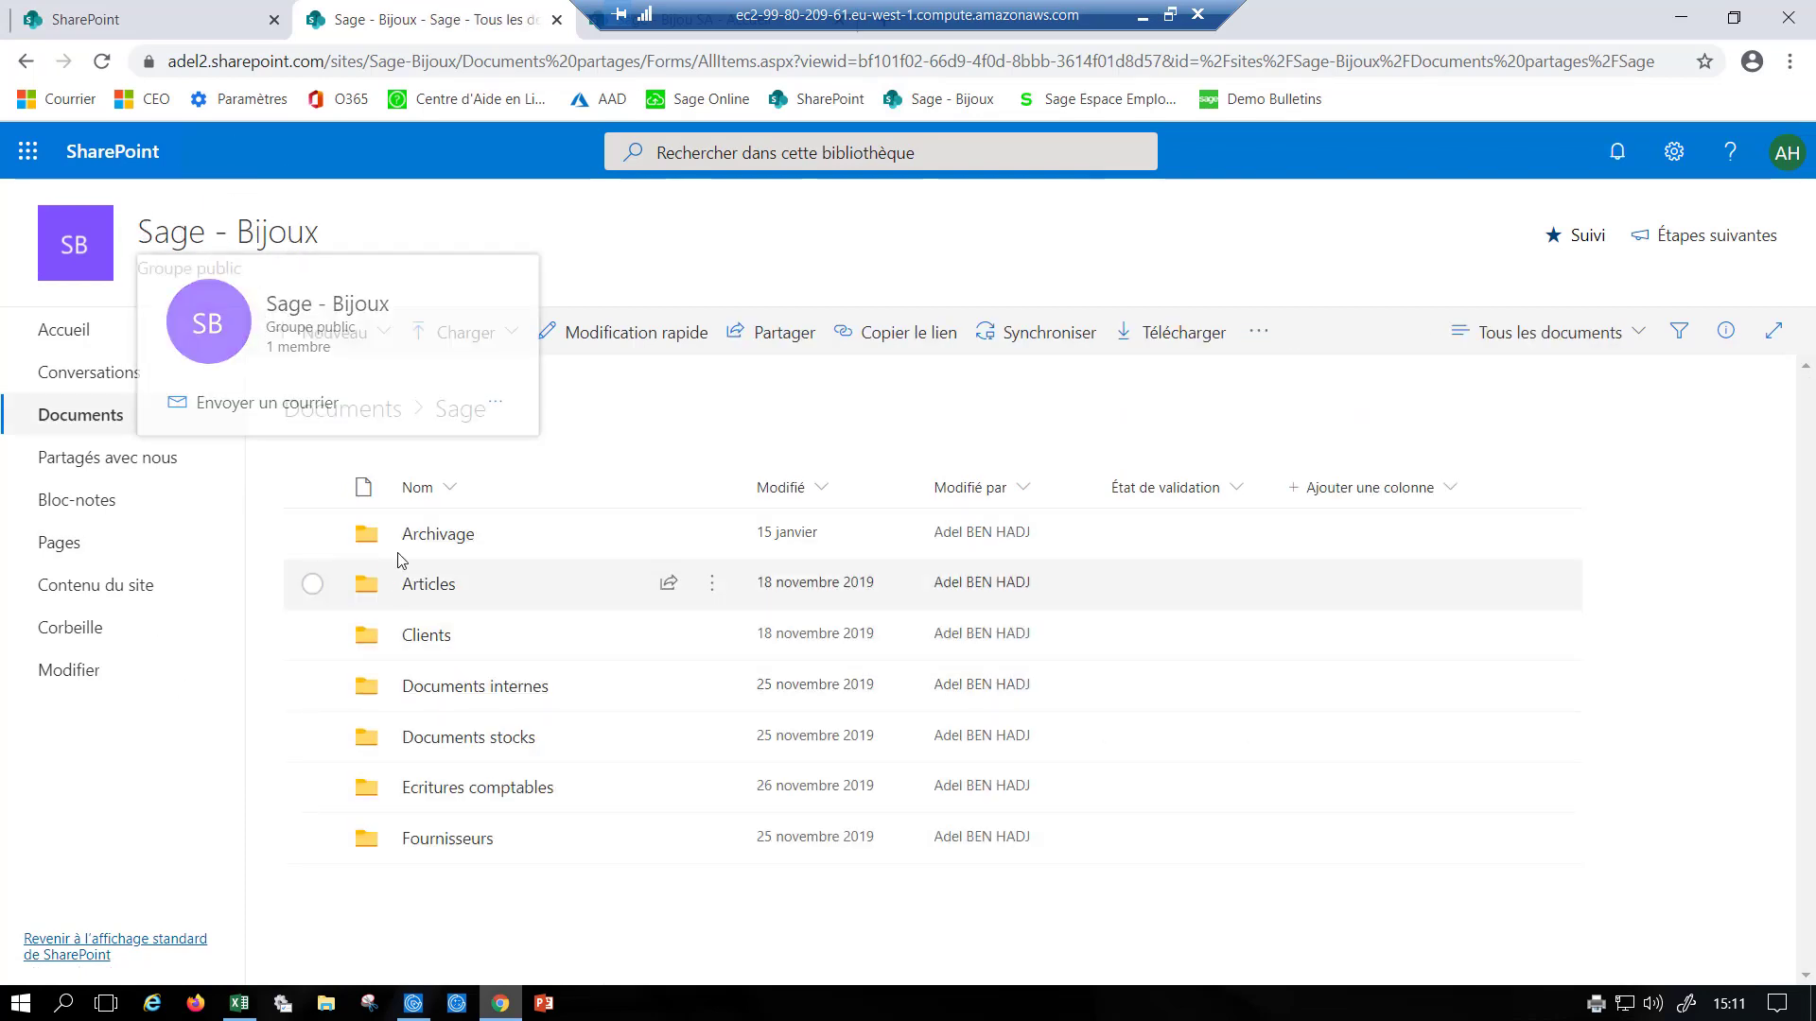
left_click(729, 887)
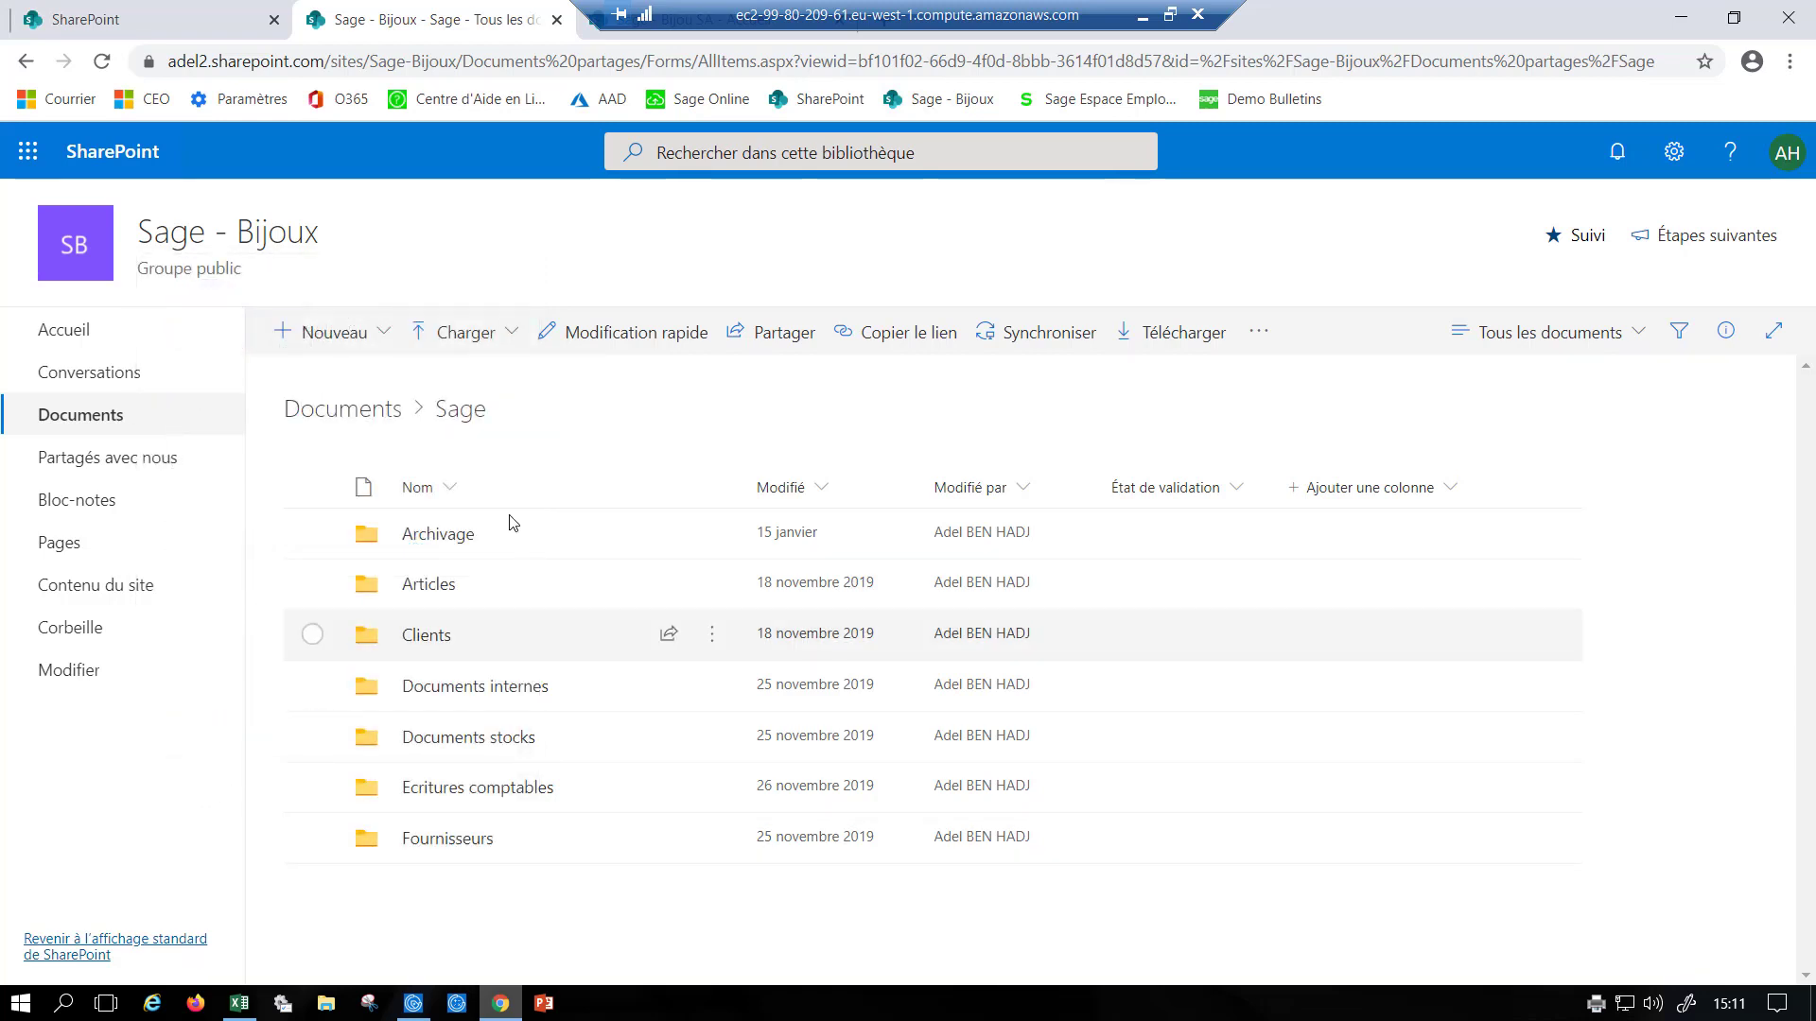
left_click(456, 743)
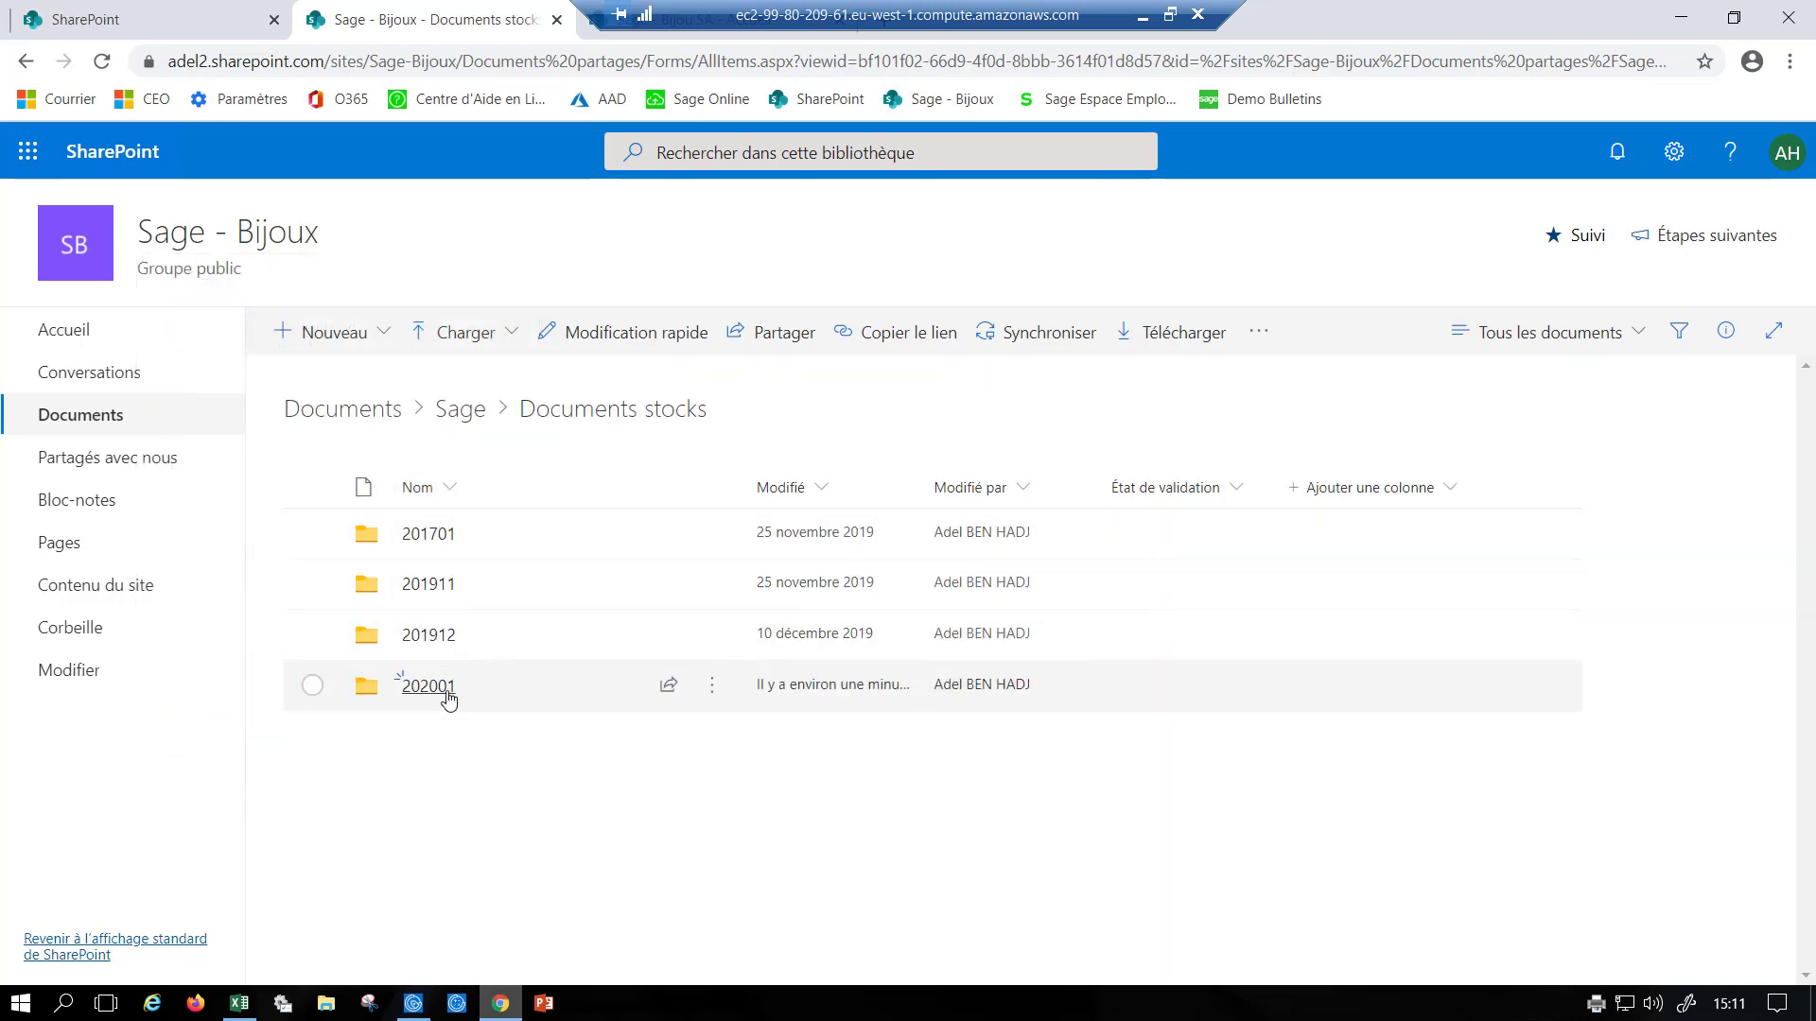
left_click(437, 687)
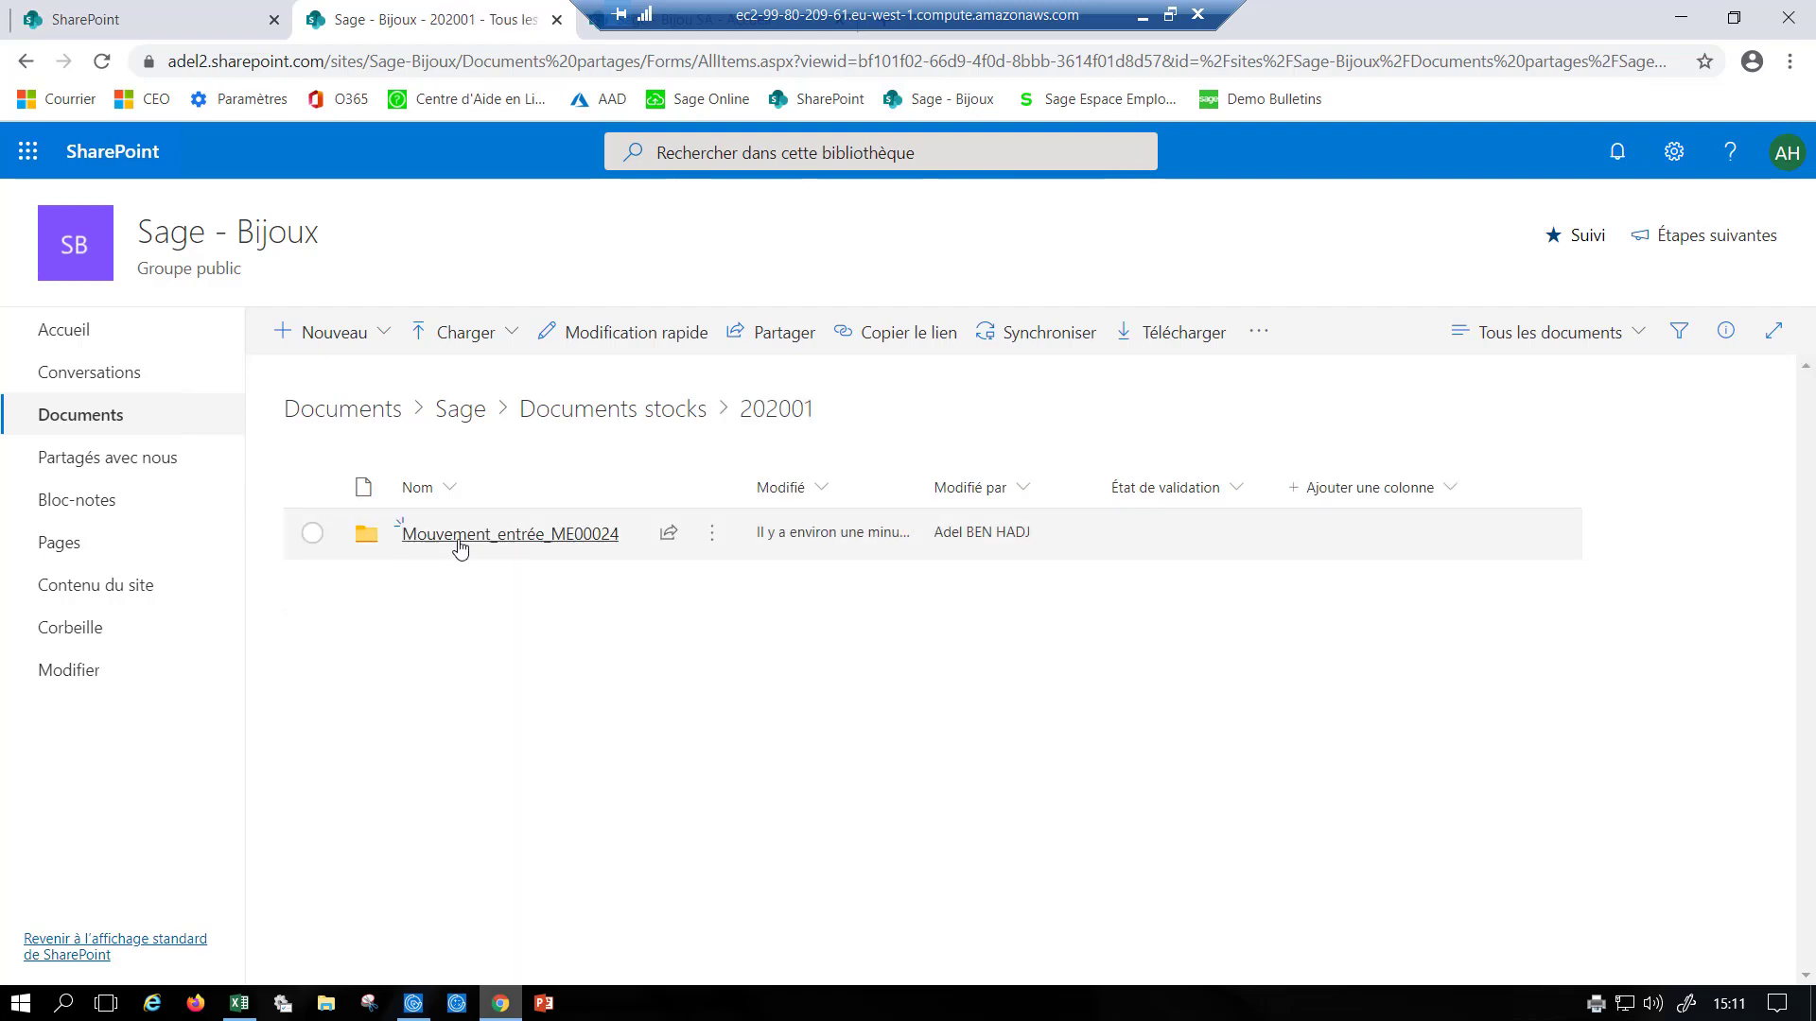
left_click(500, 540)
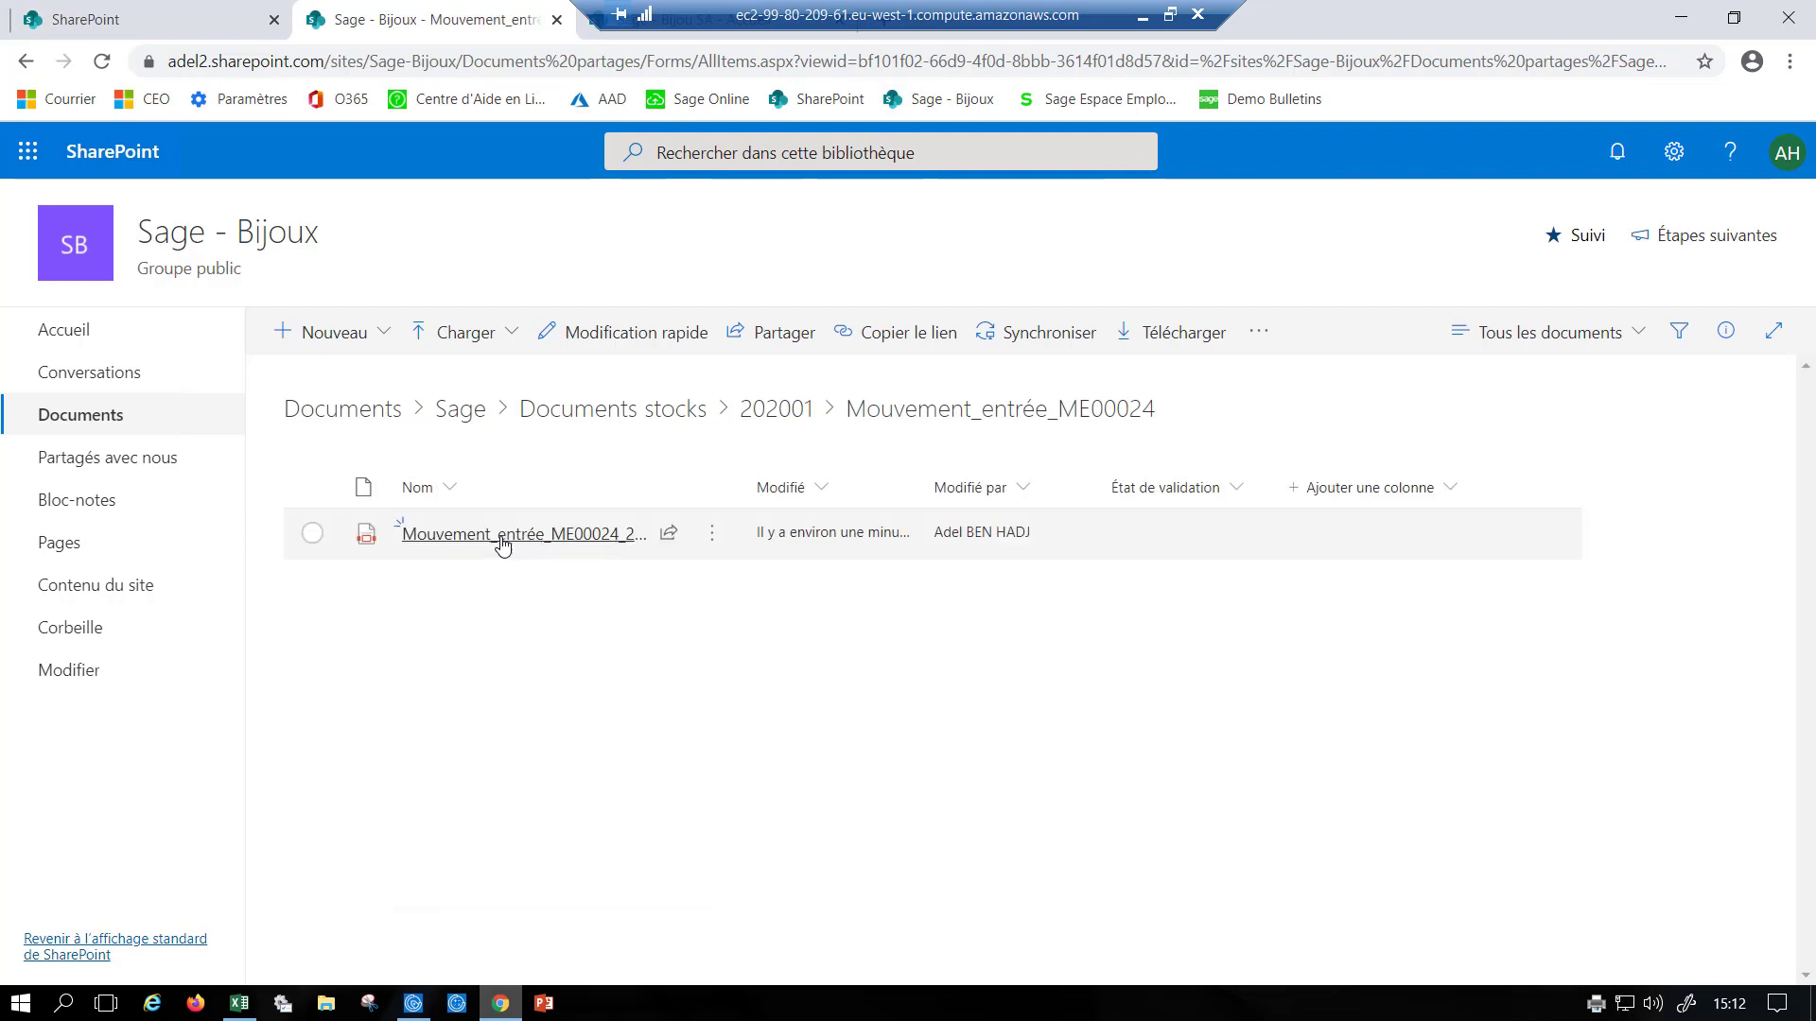
left_click(502, 537)
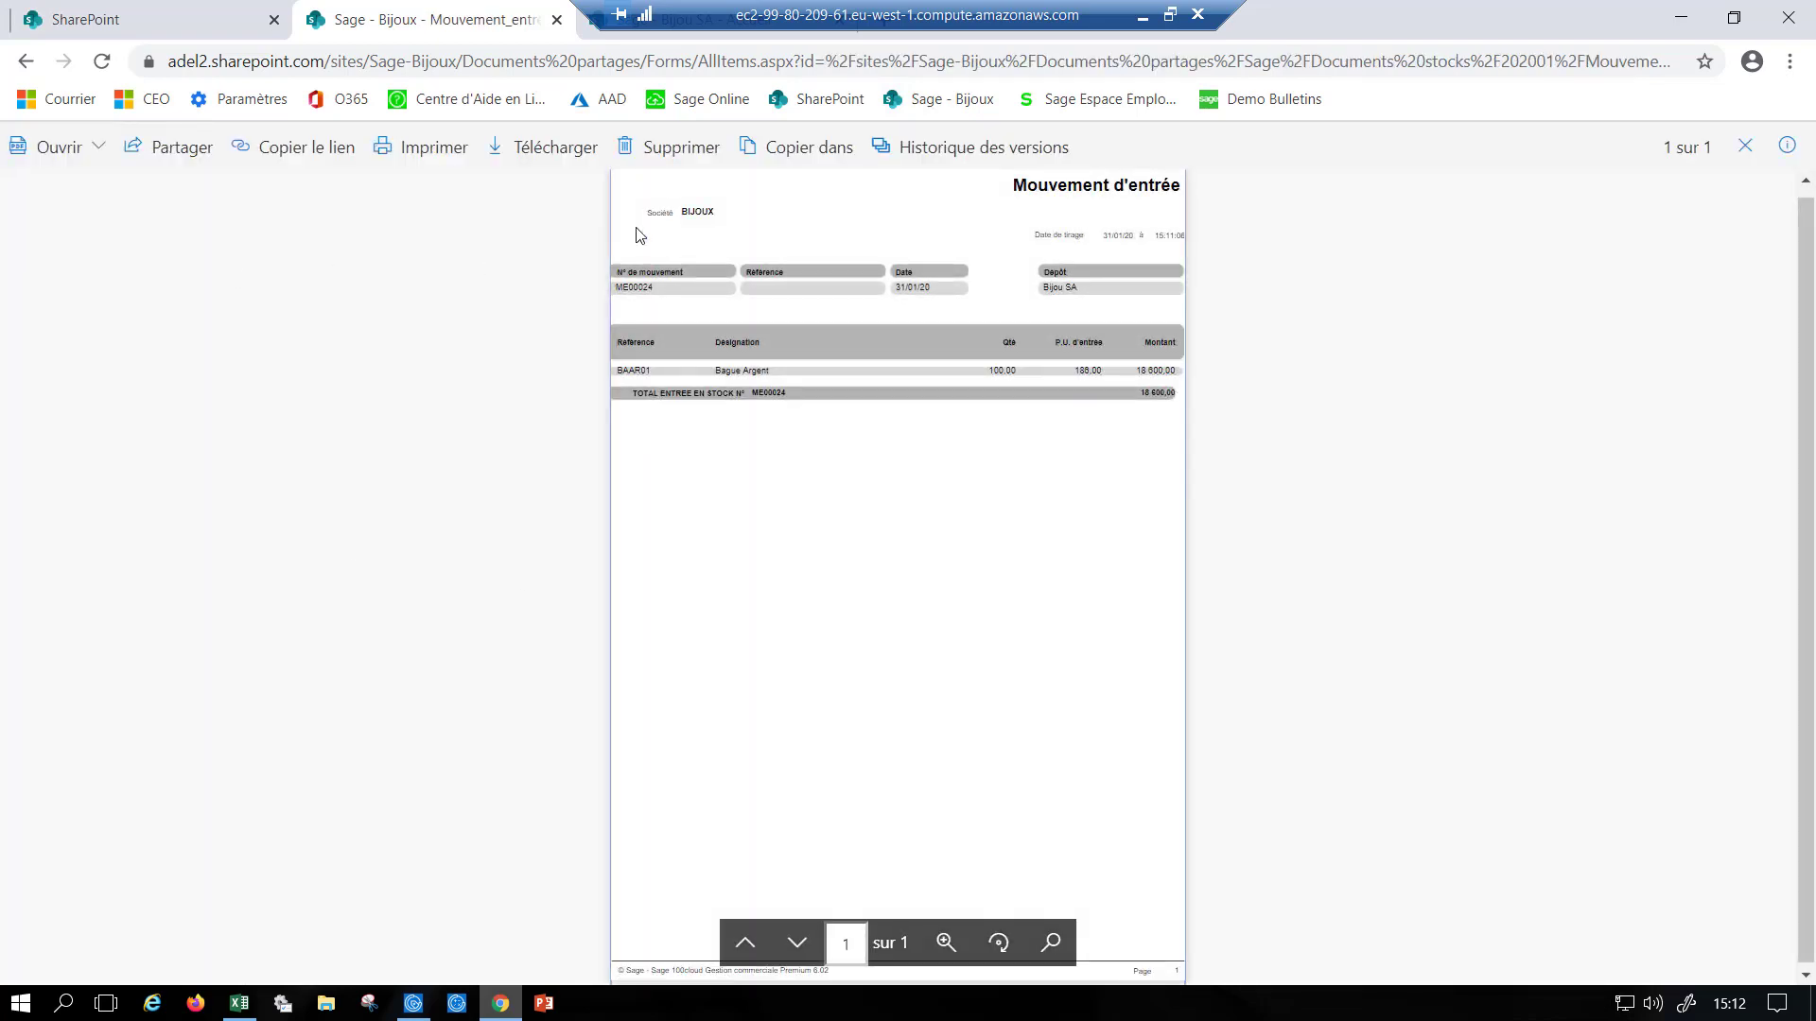
Step: Switch back to Sage 100cloud and validate the Bijou SA entry movement to return to the stock documents list
left_click(422, 1004)
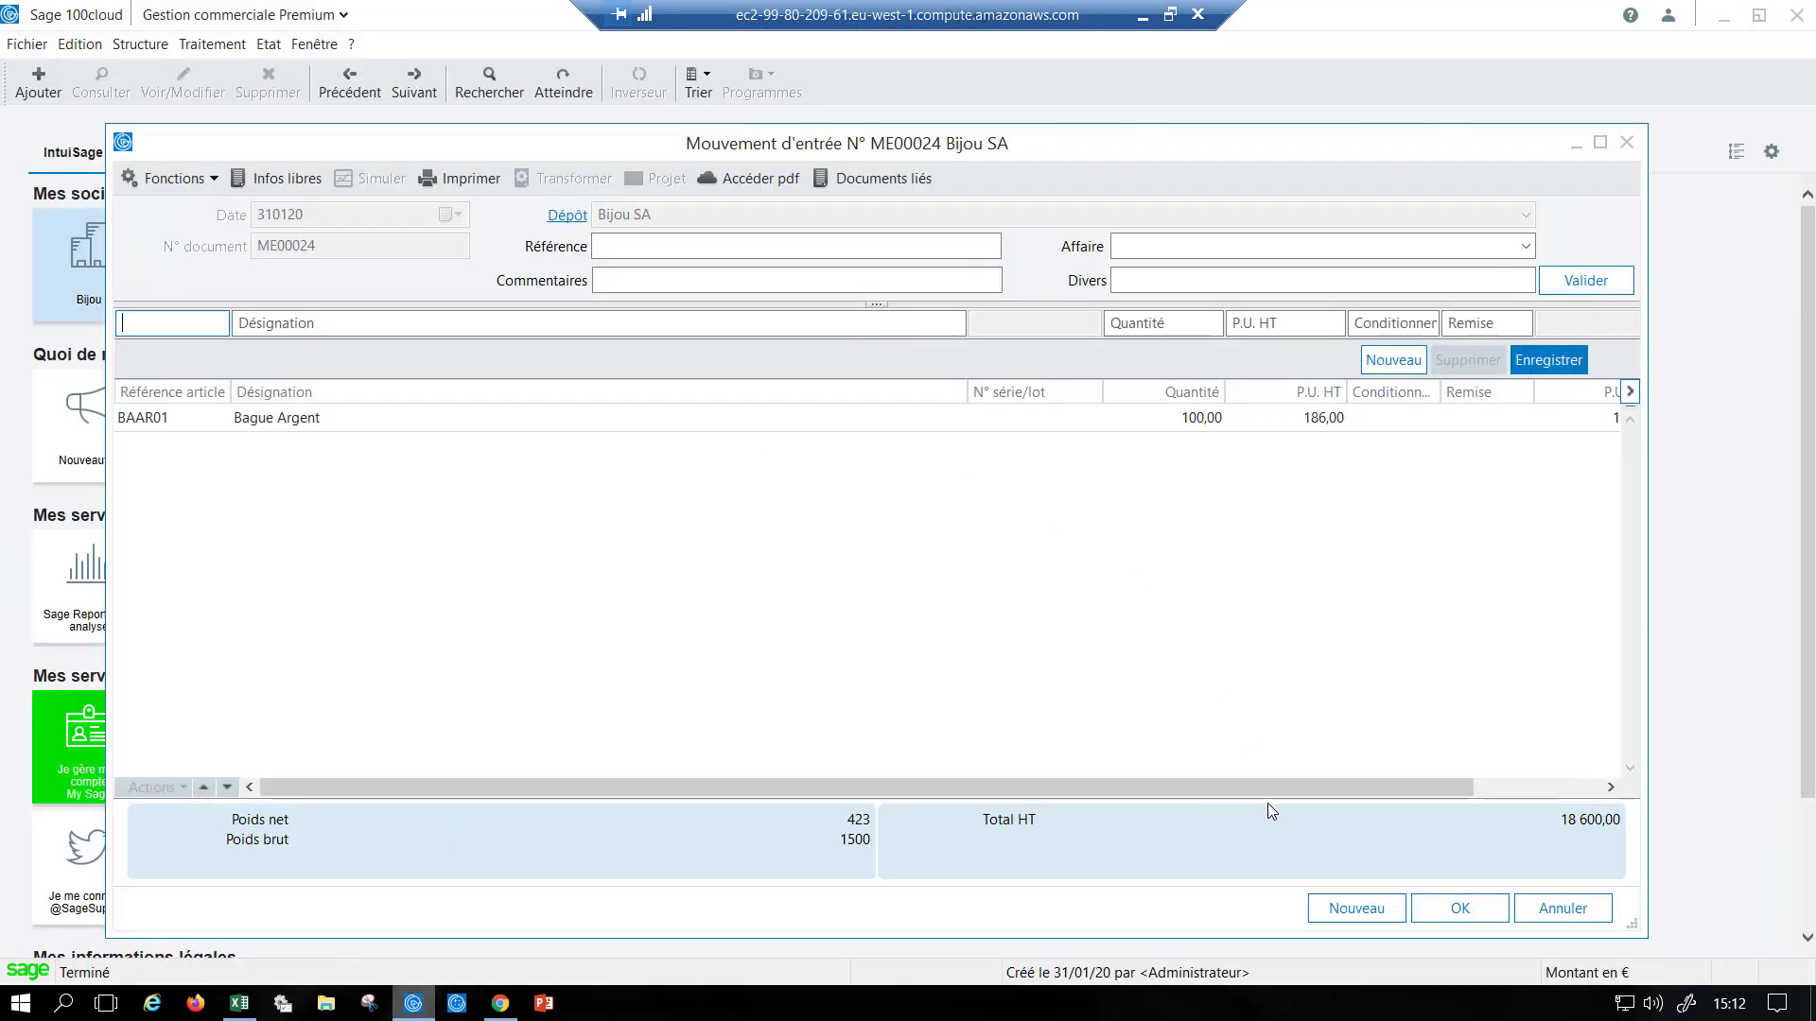
left_click(1462, 908)
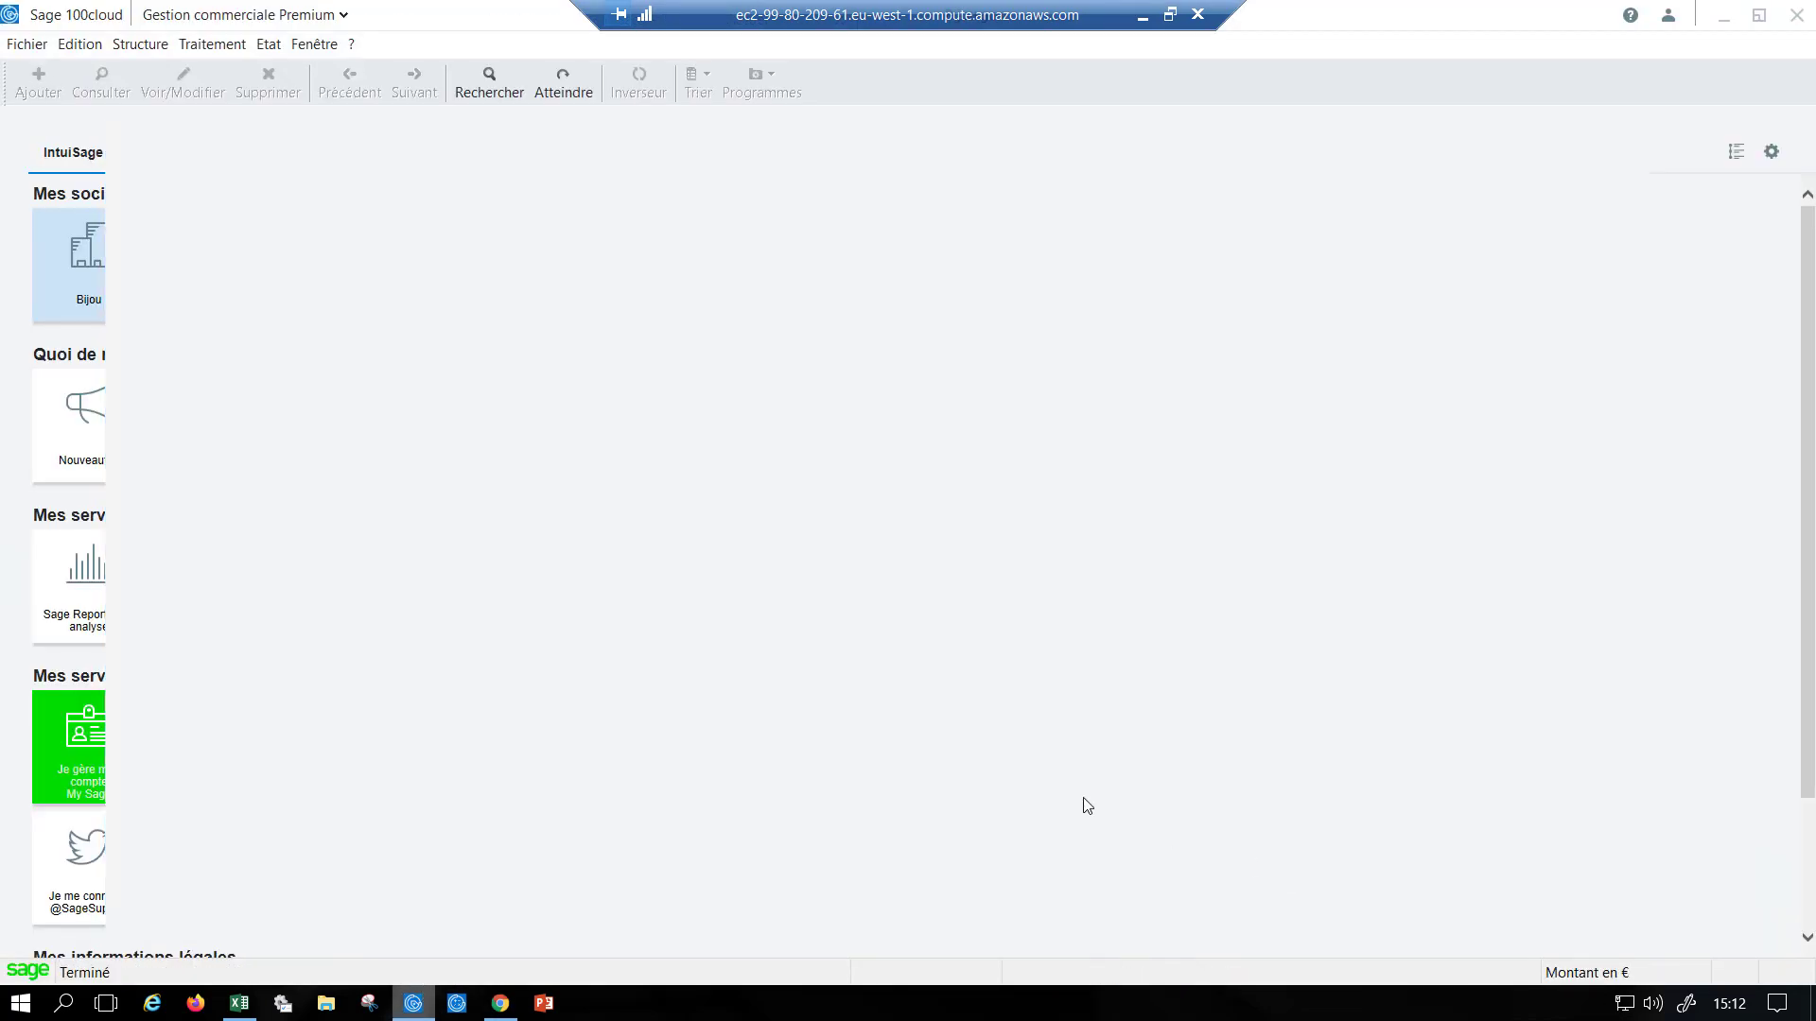
left_click(995, 615)
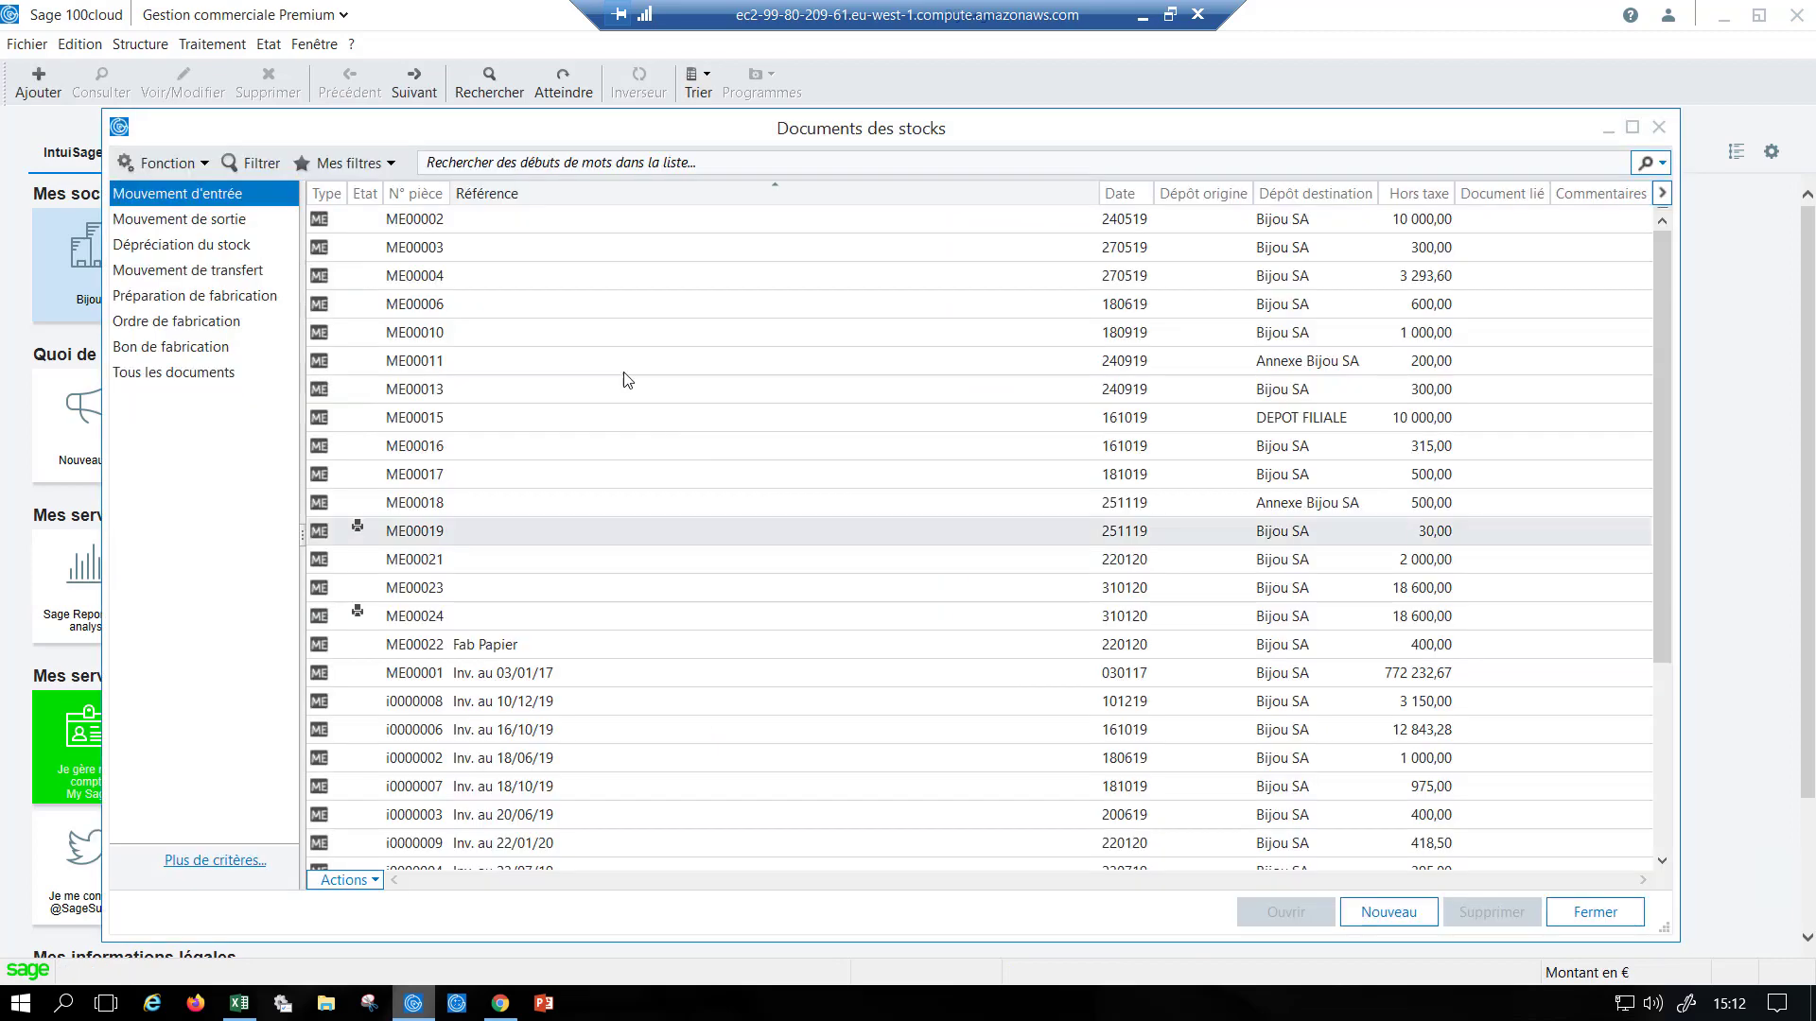
Step: Look through the stock document types, and copy all Mouvement de transfert documents into Excel on sheet Feuil2 at cell A1
left_click(243, 224)
left_click(243, 248)
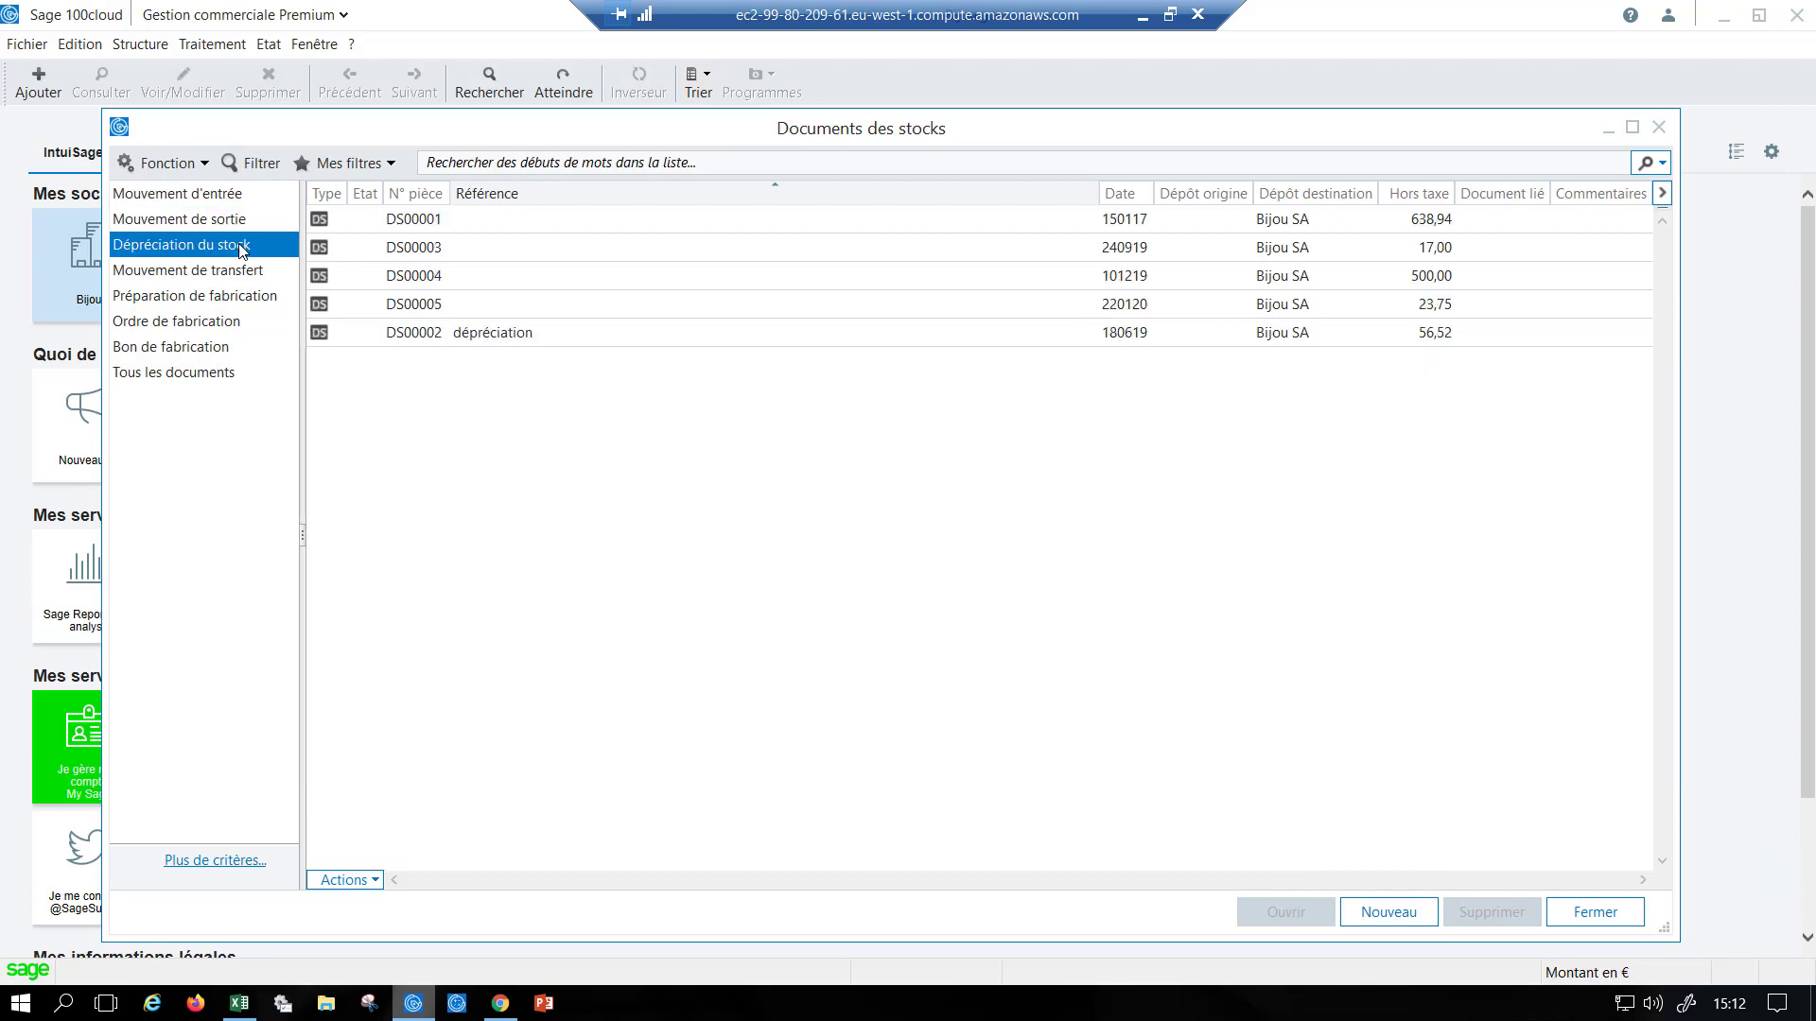
left_click(242, 273)
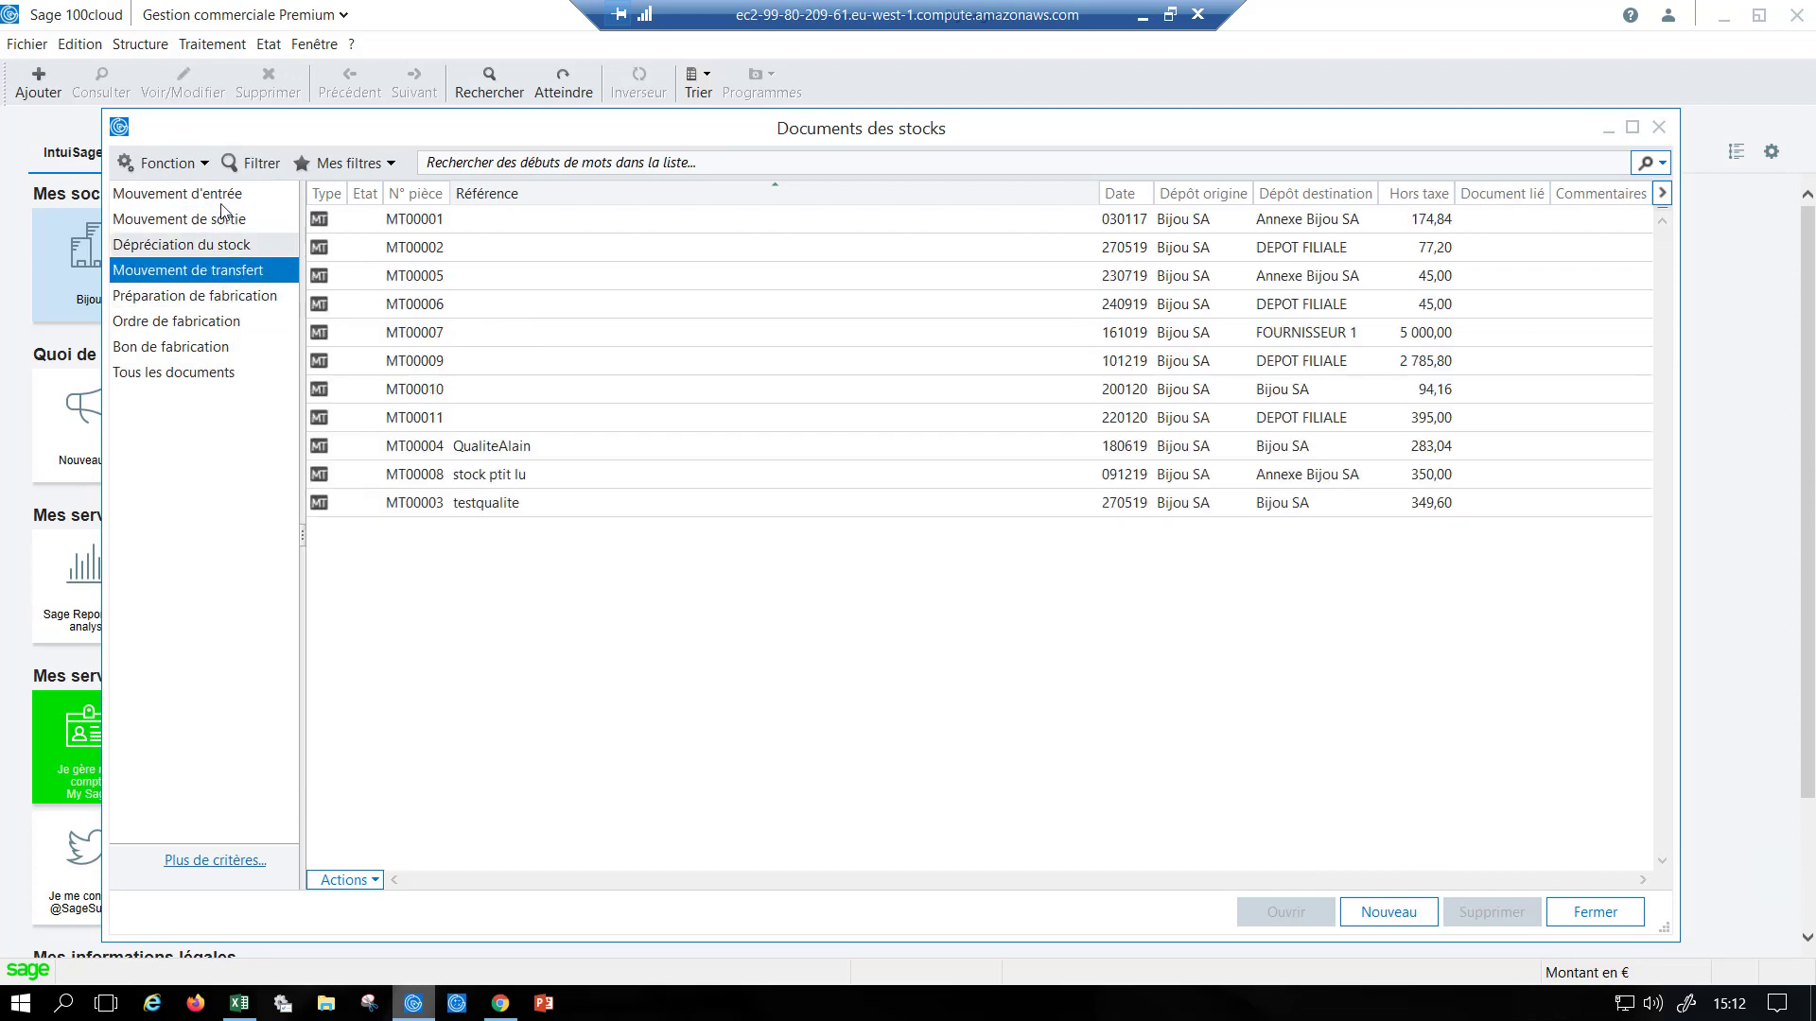
left_click(375, 225)
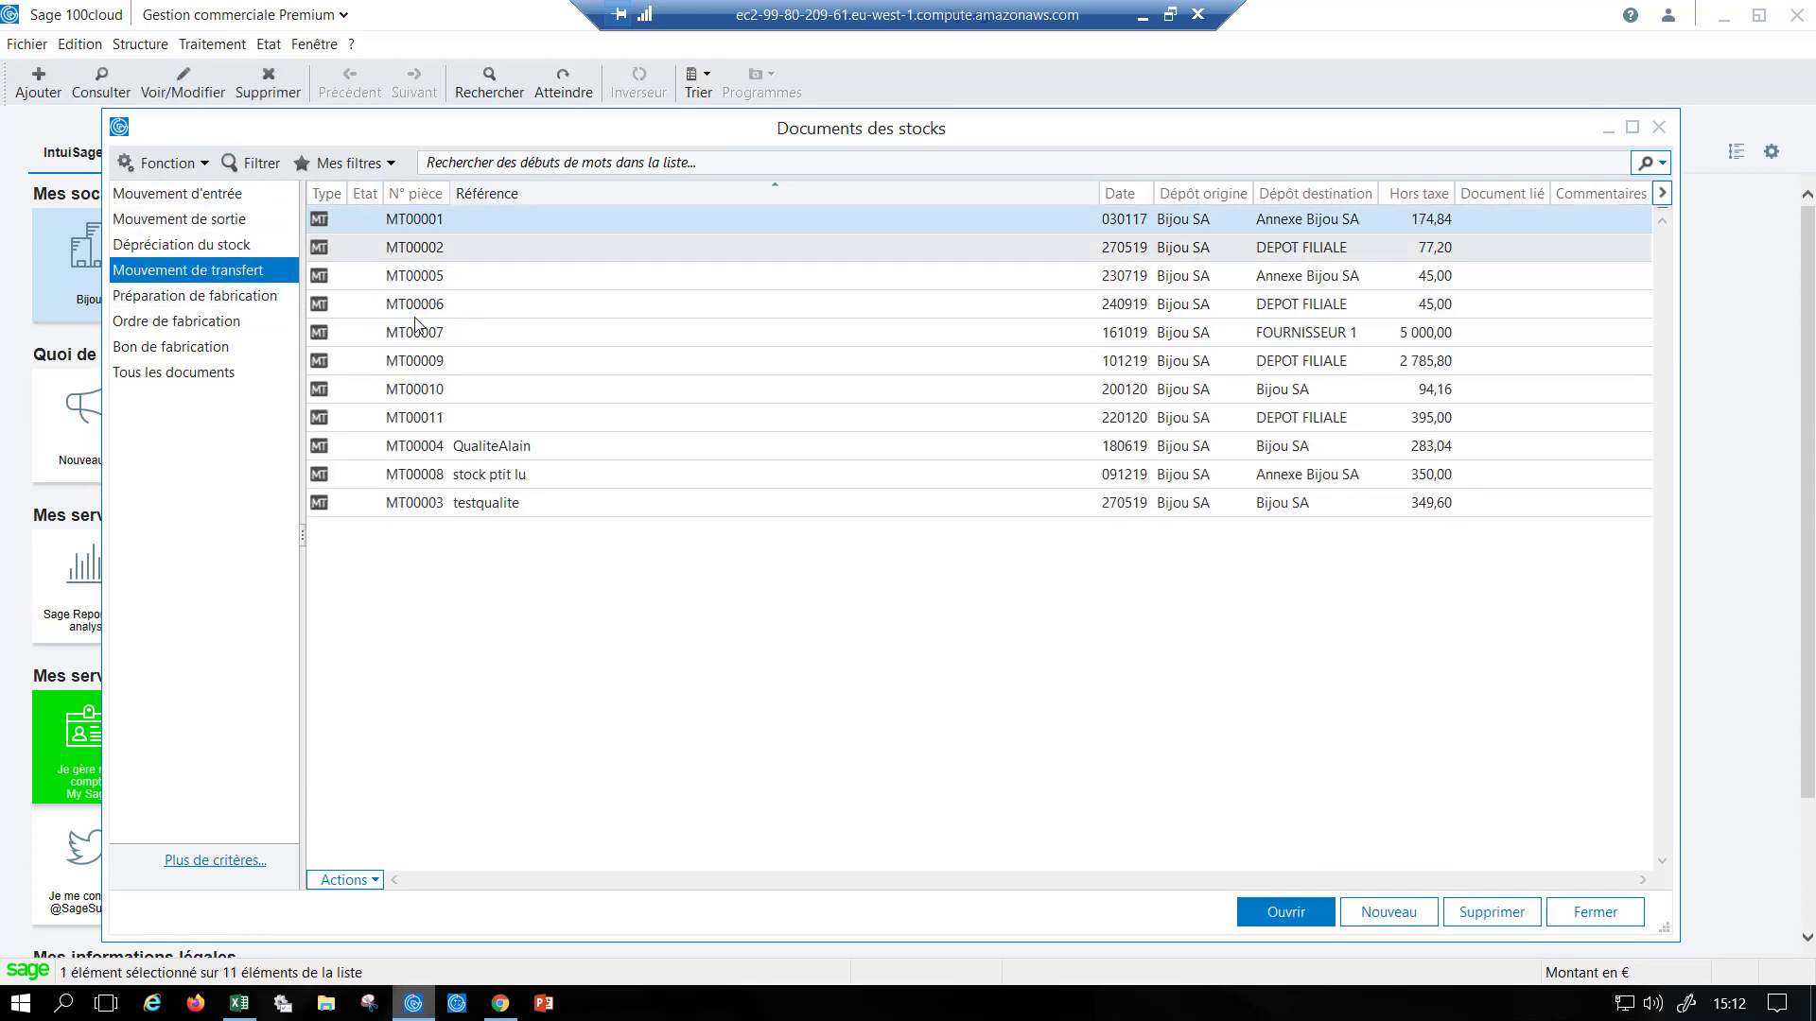
left_click(454, 509, "shift")
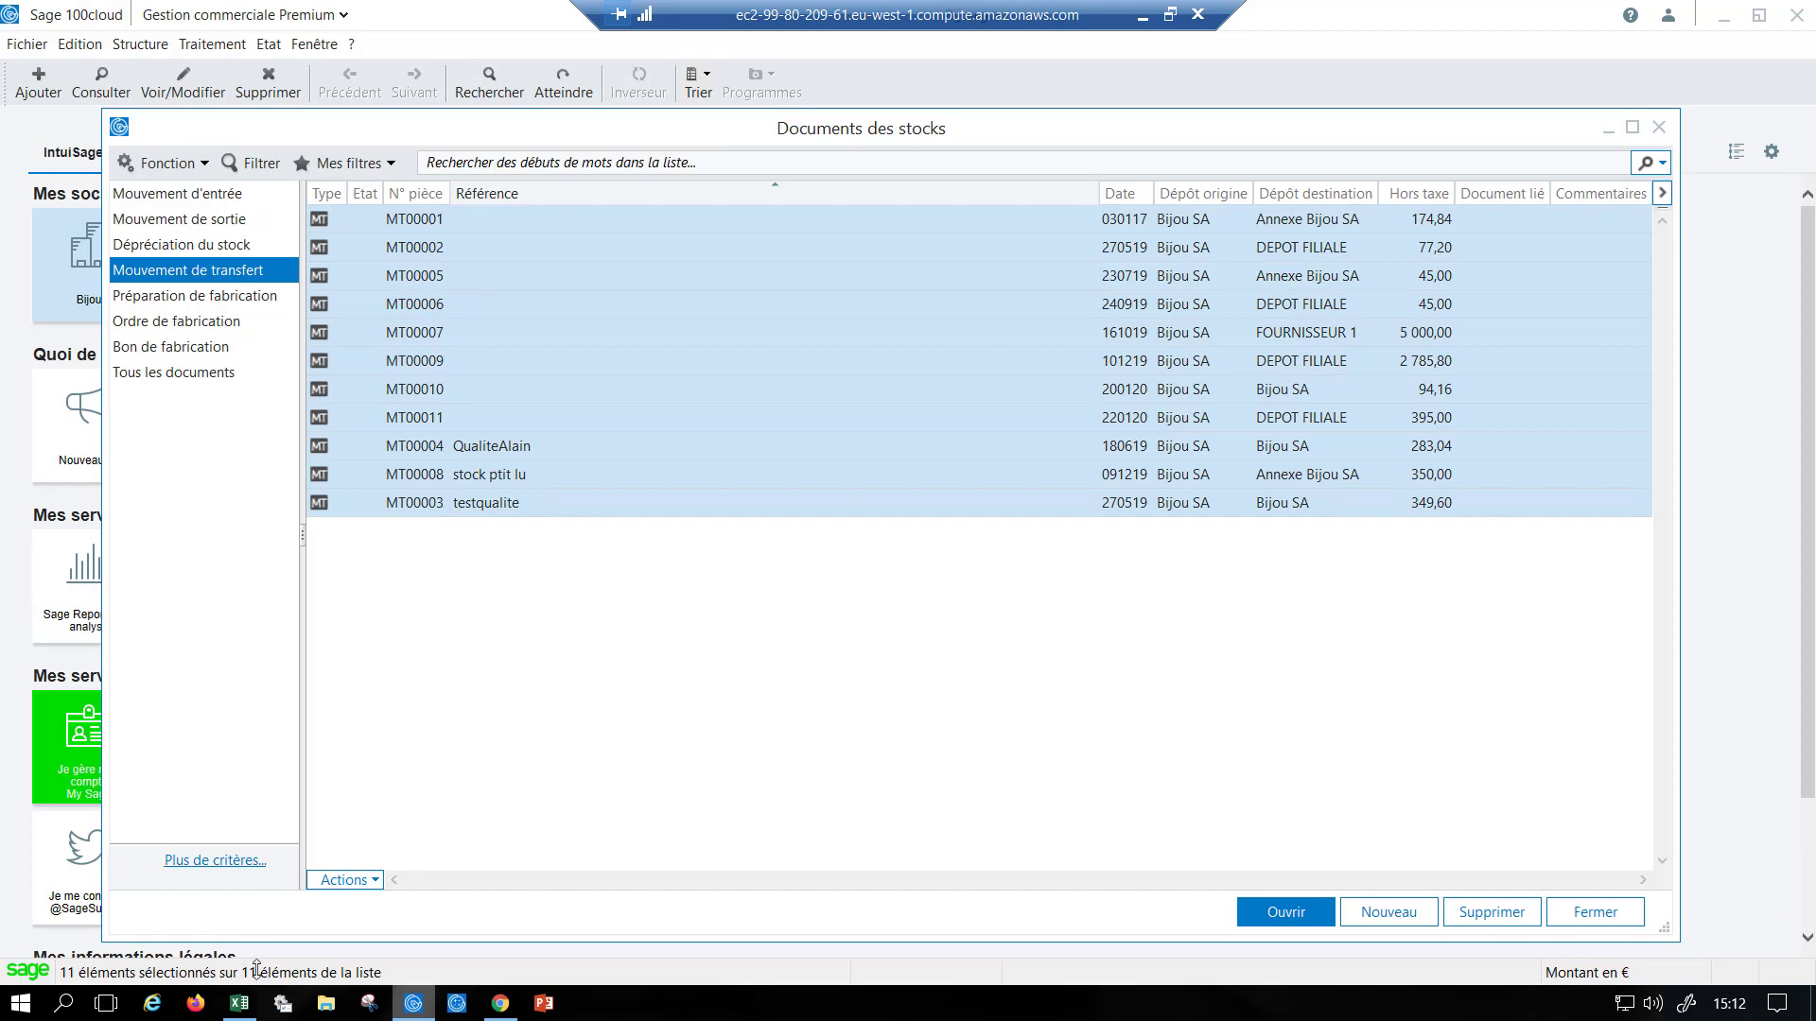
left_click(240, 1004)
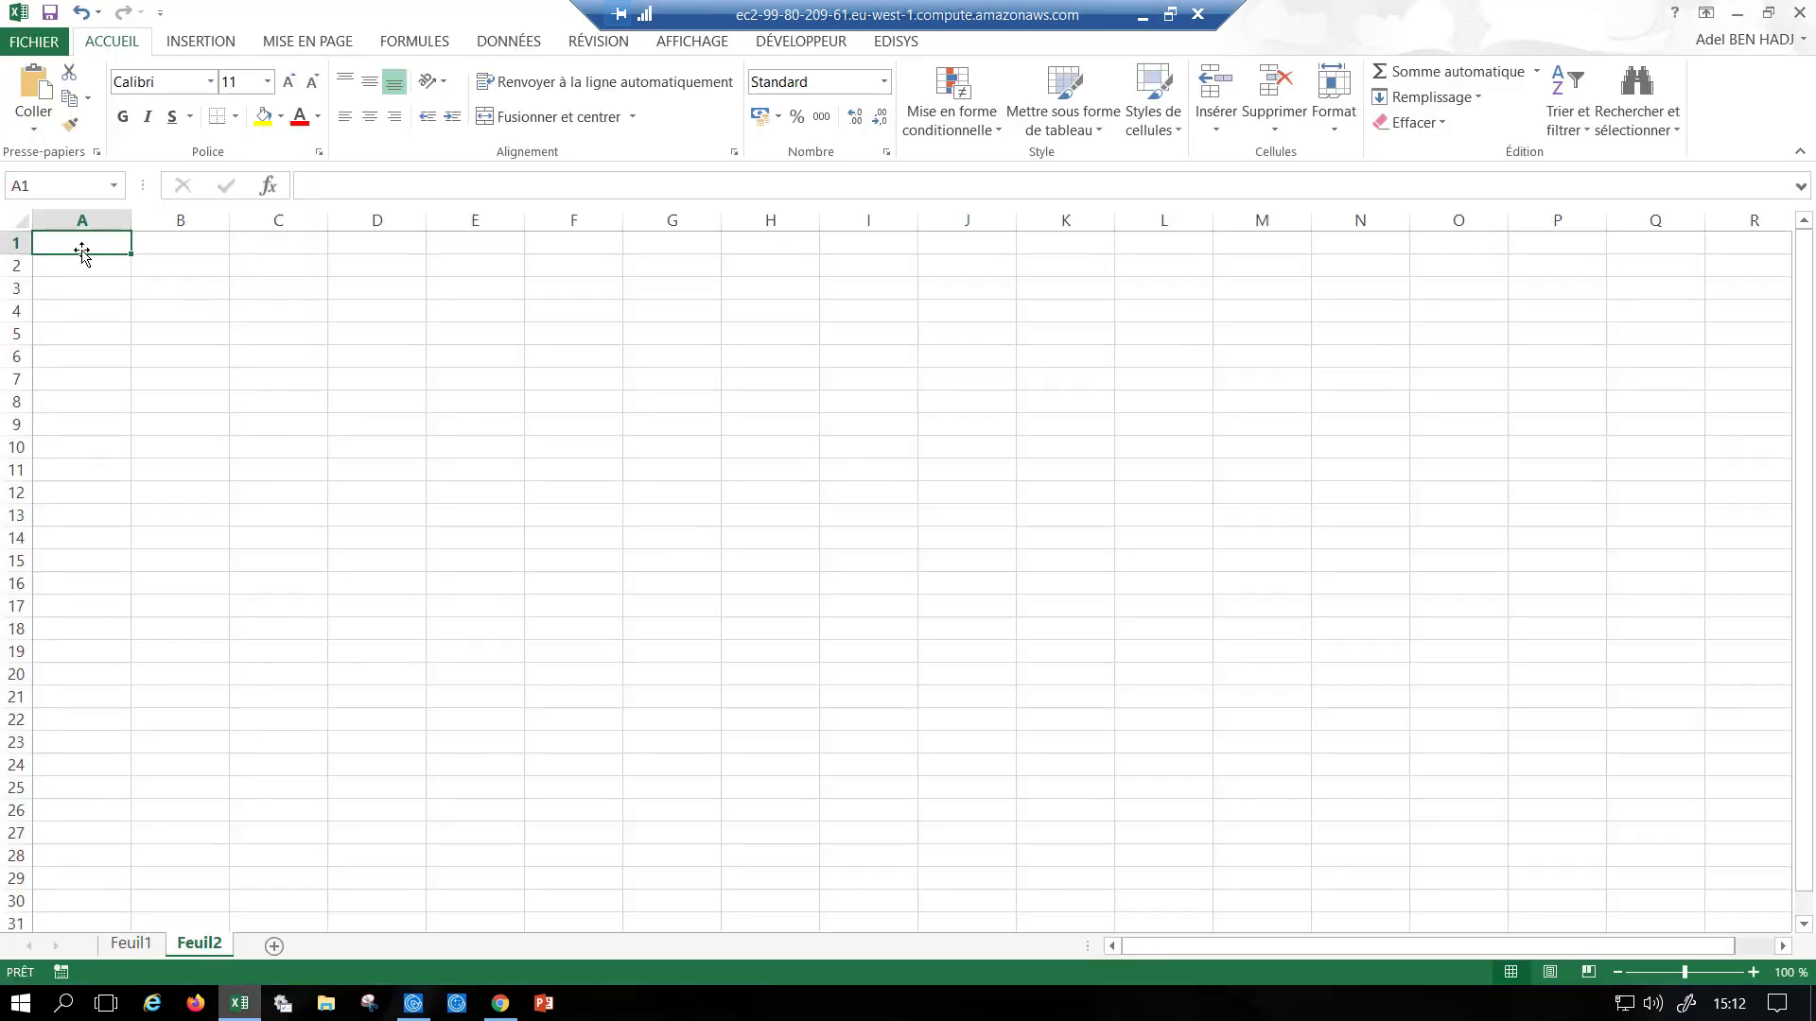
key("ctrl+v")
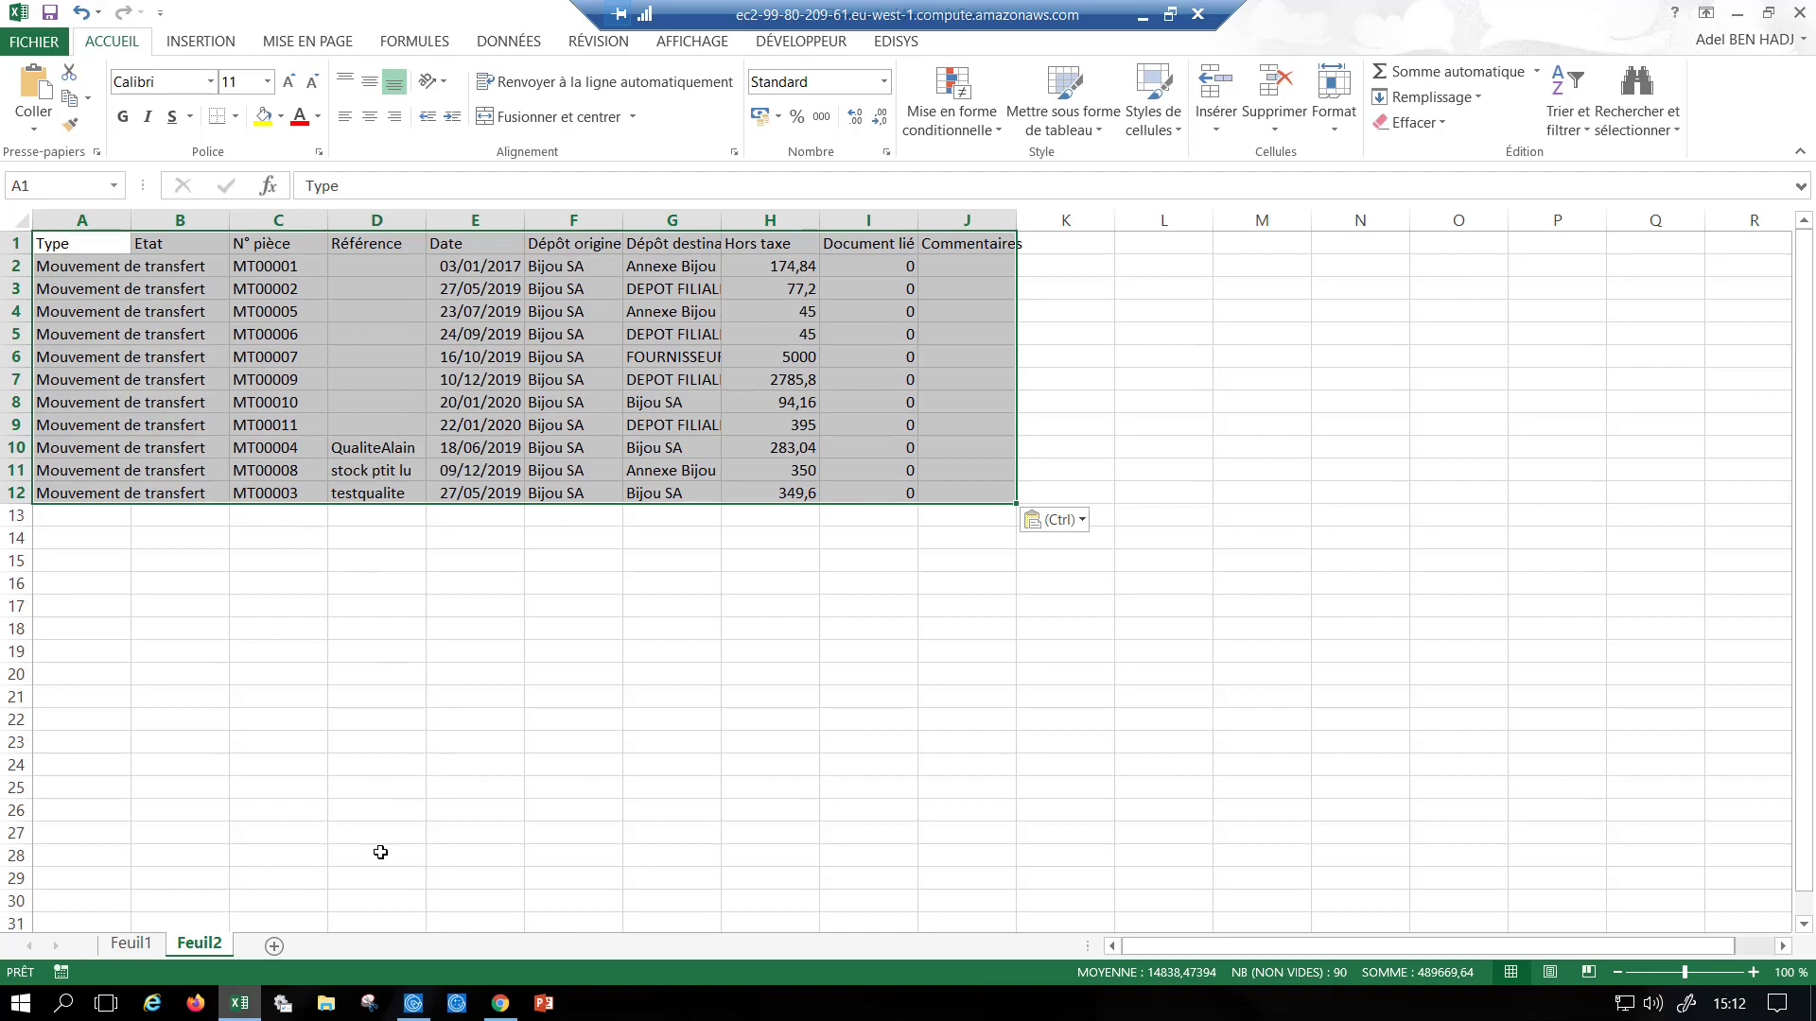
Step: Return to Sage 100cloud, close the stock documents list, and start a Saisie d'inventaire for Bijou SA with default criteria, accepting the stock value readjustment
left_click(413, 1004)
key("Escape")
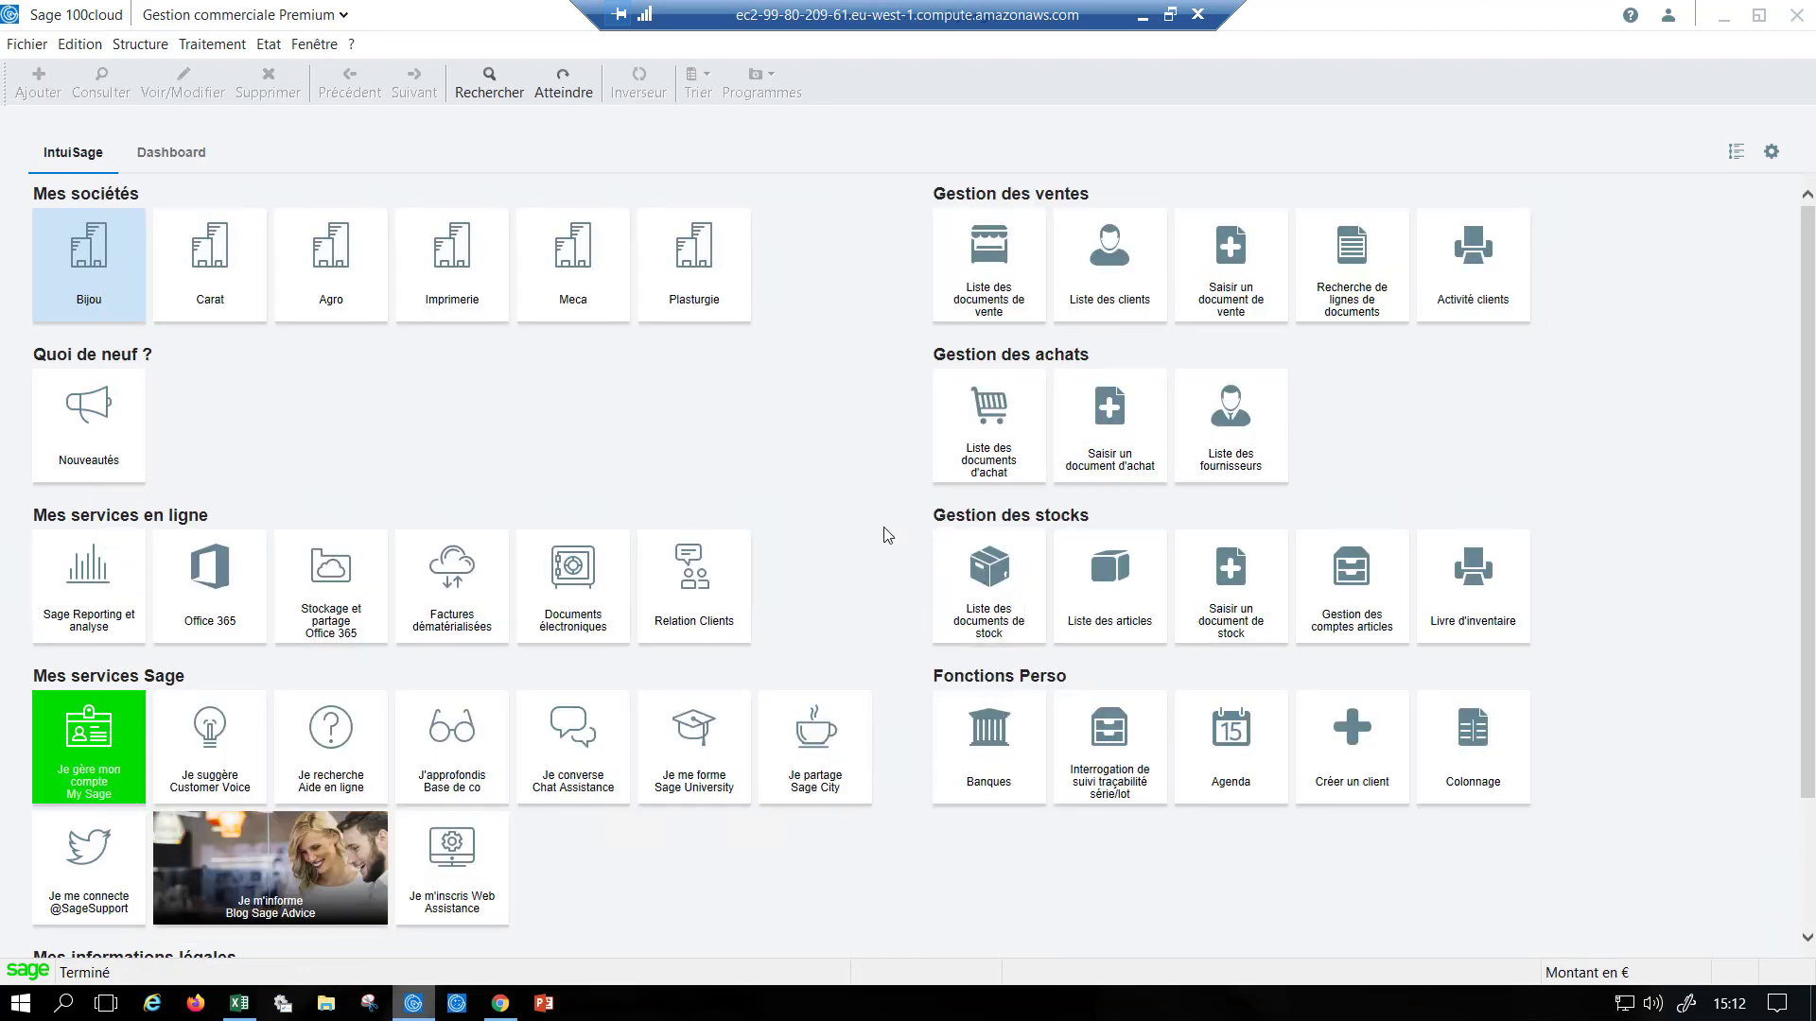
left_click(216, 46)
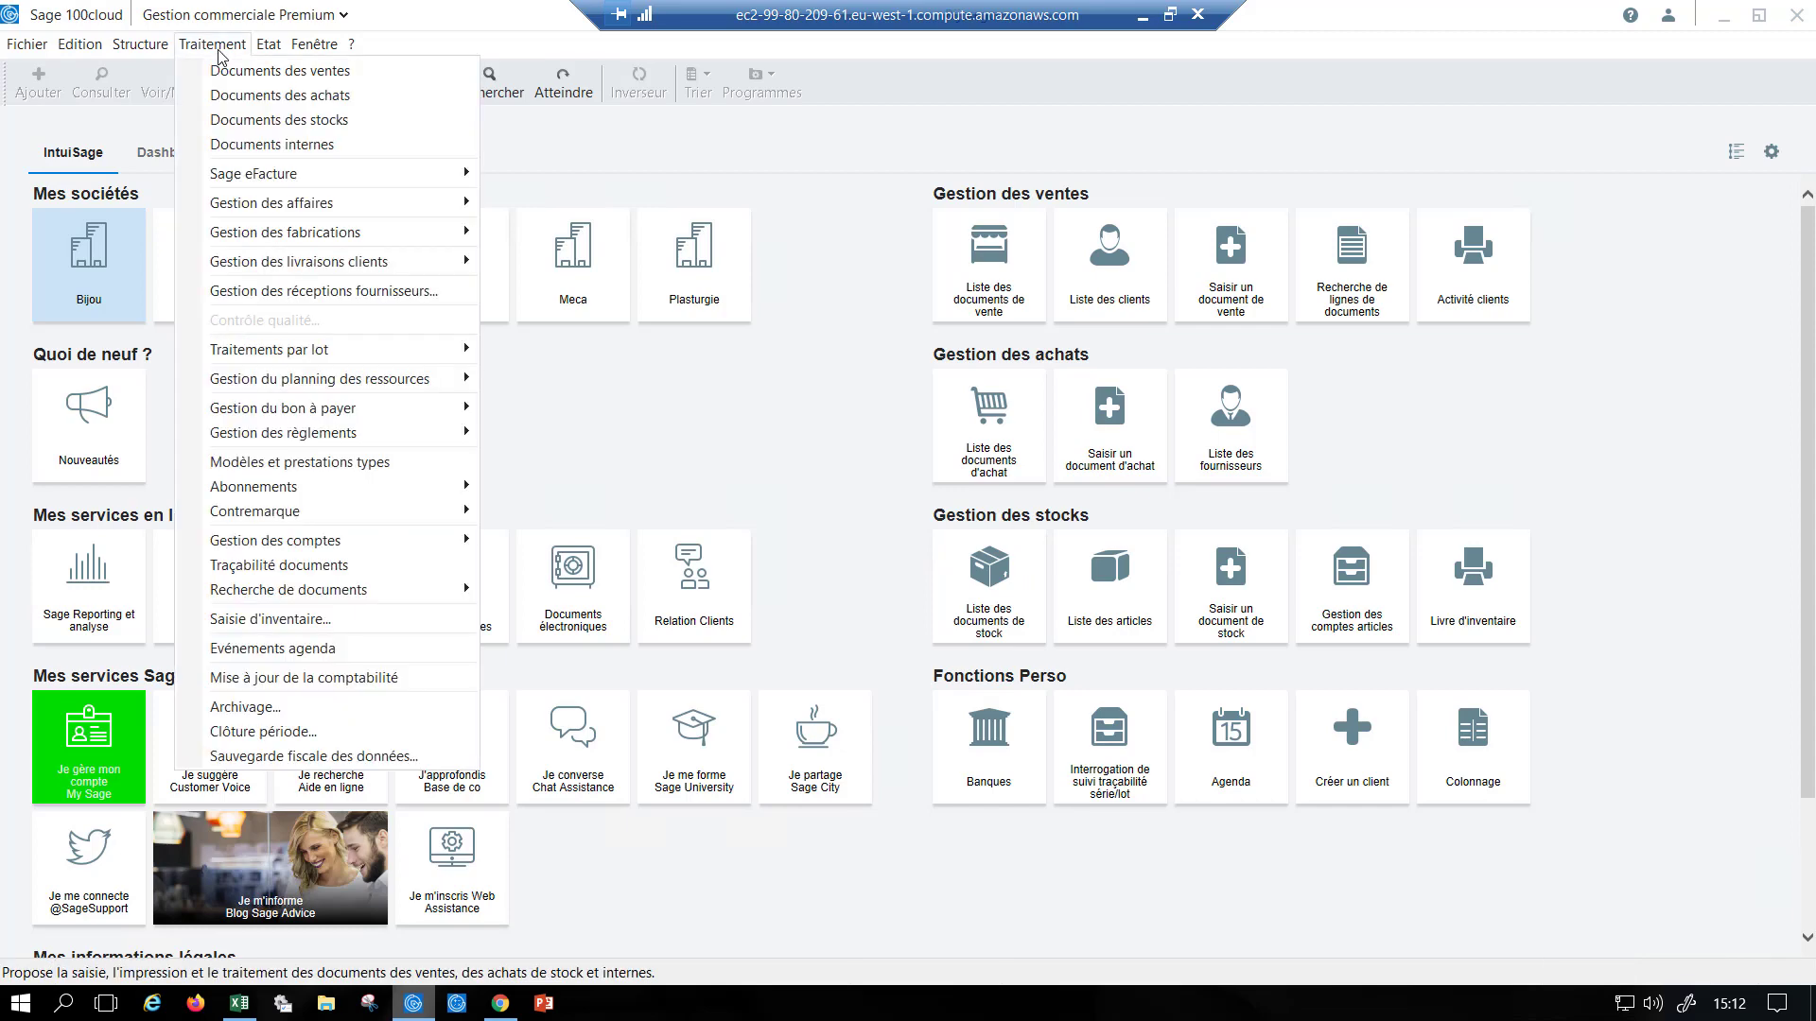
left_click(308, 621)
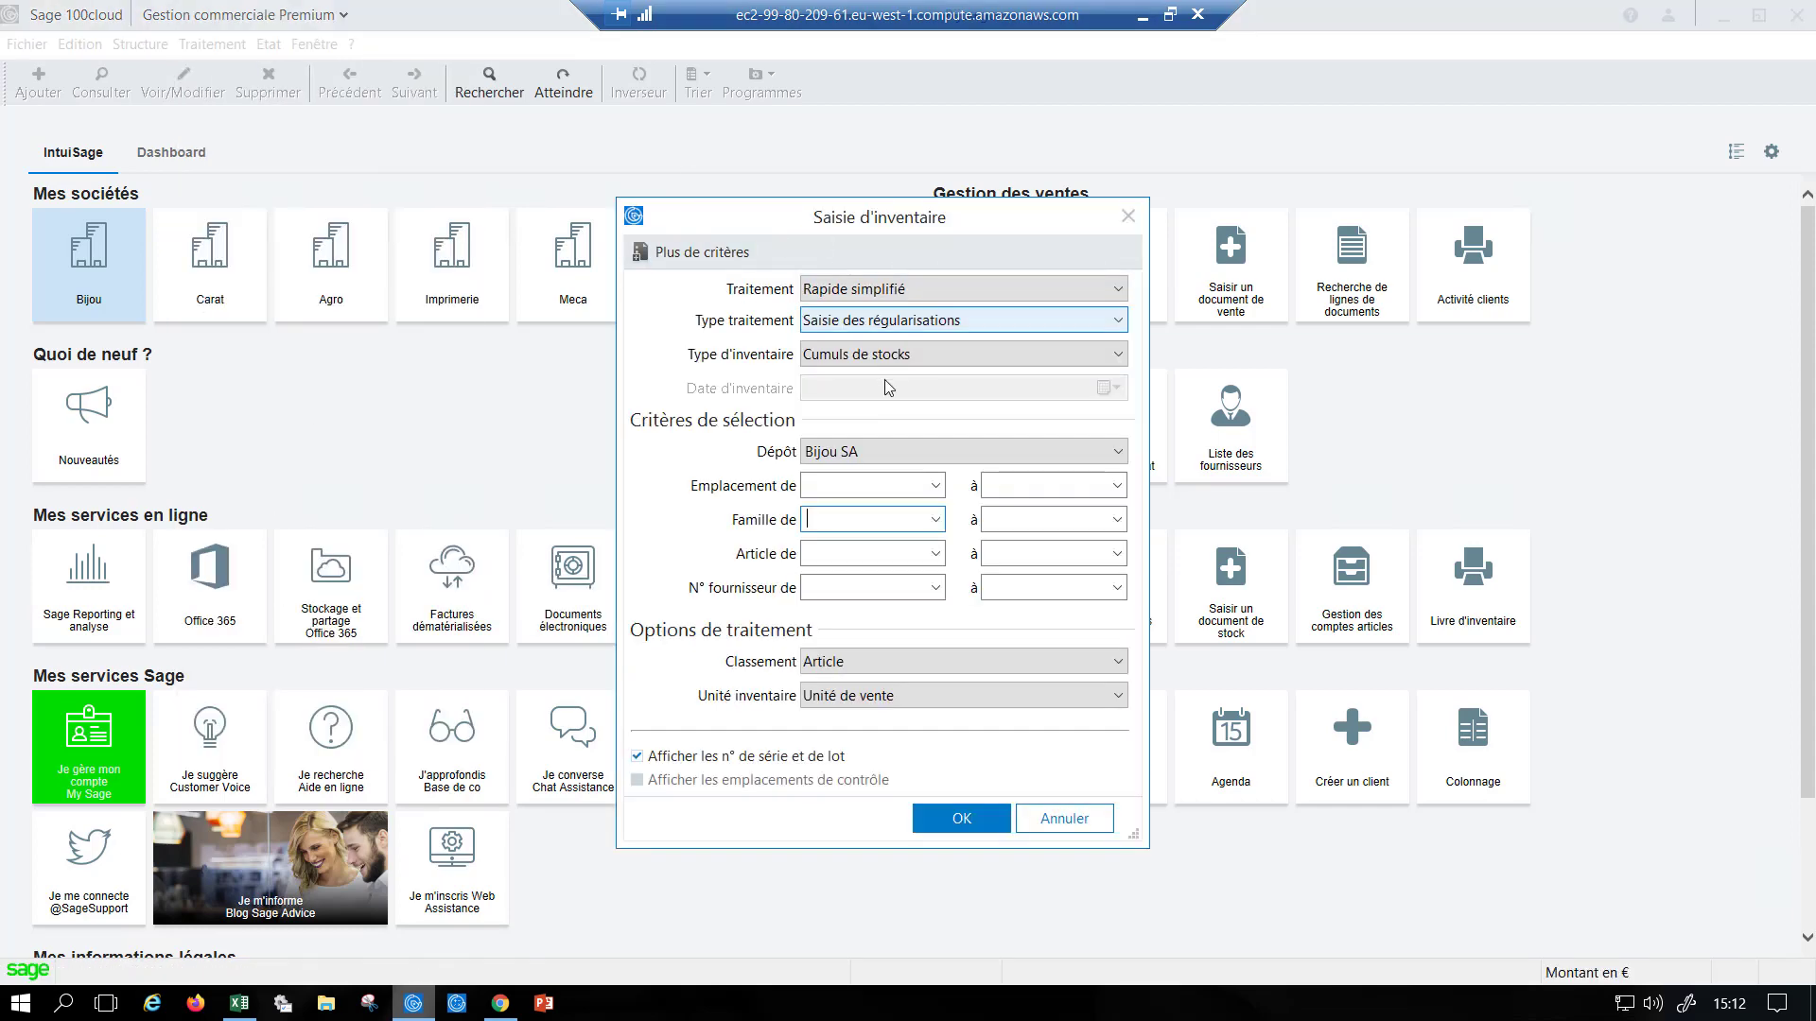
left_click(963, 823)
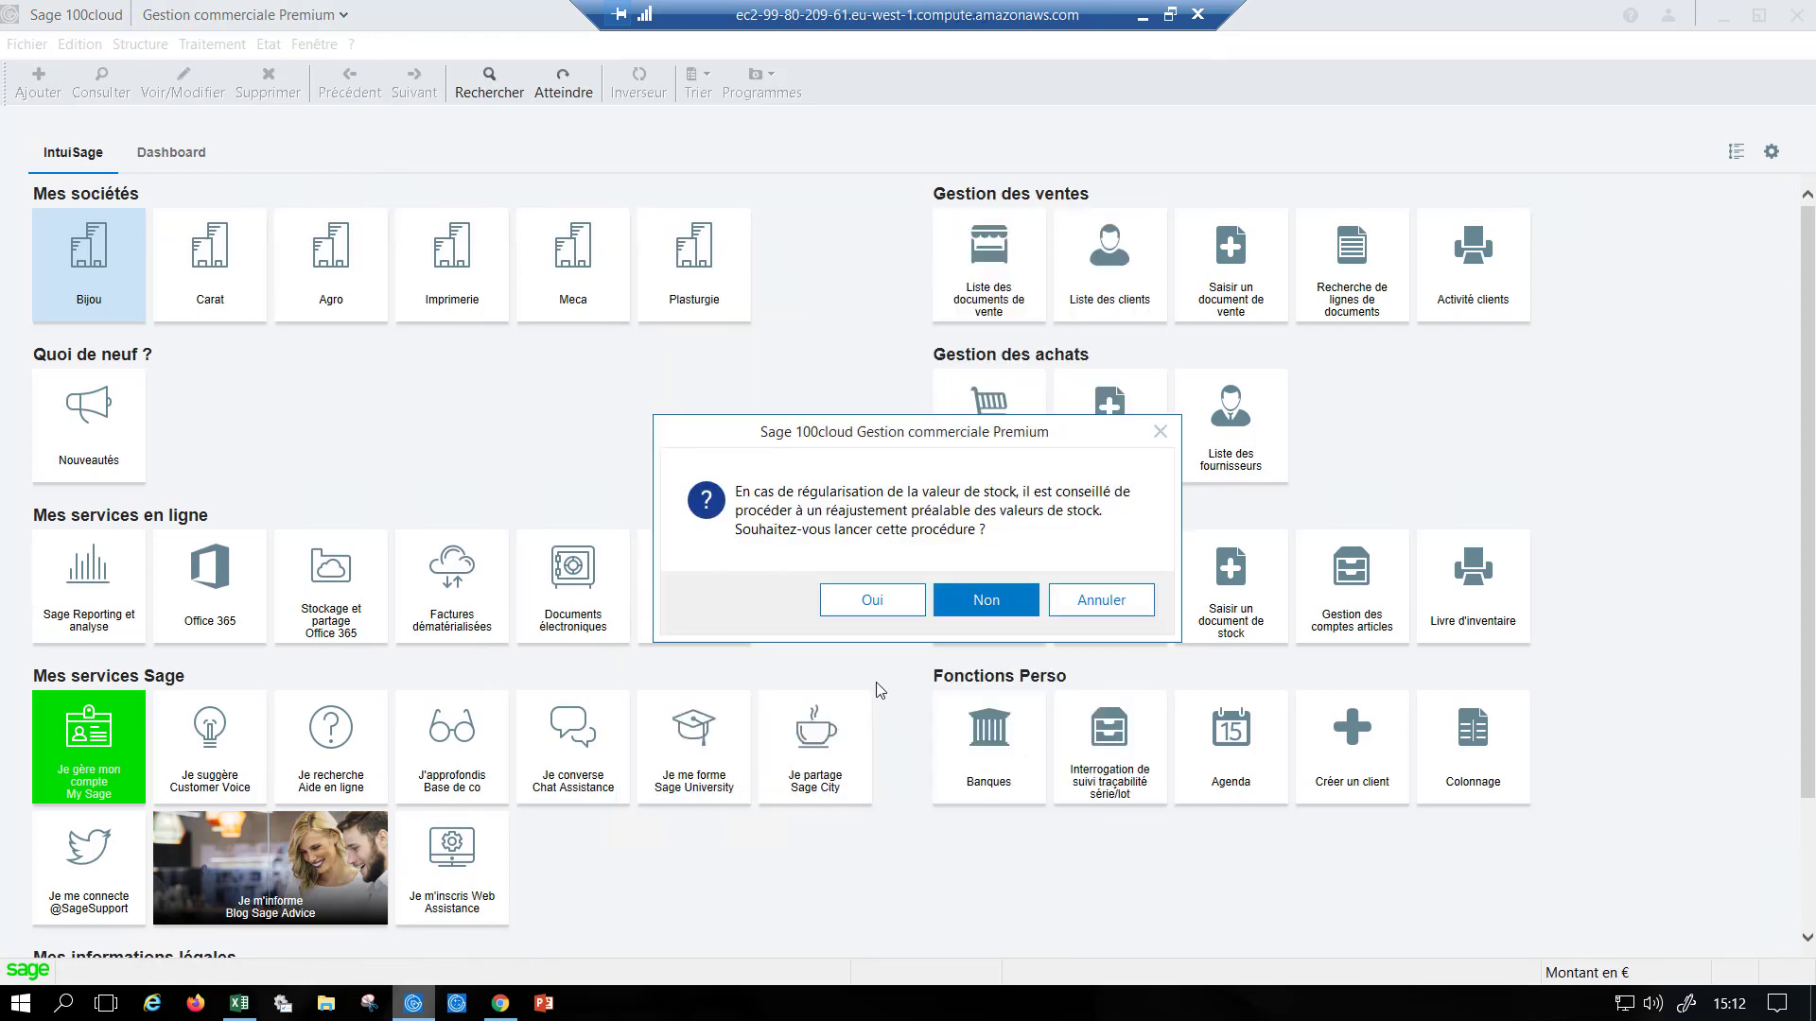
left_click(891, 608)
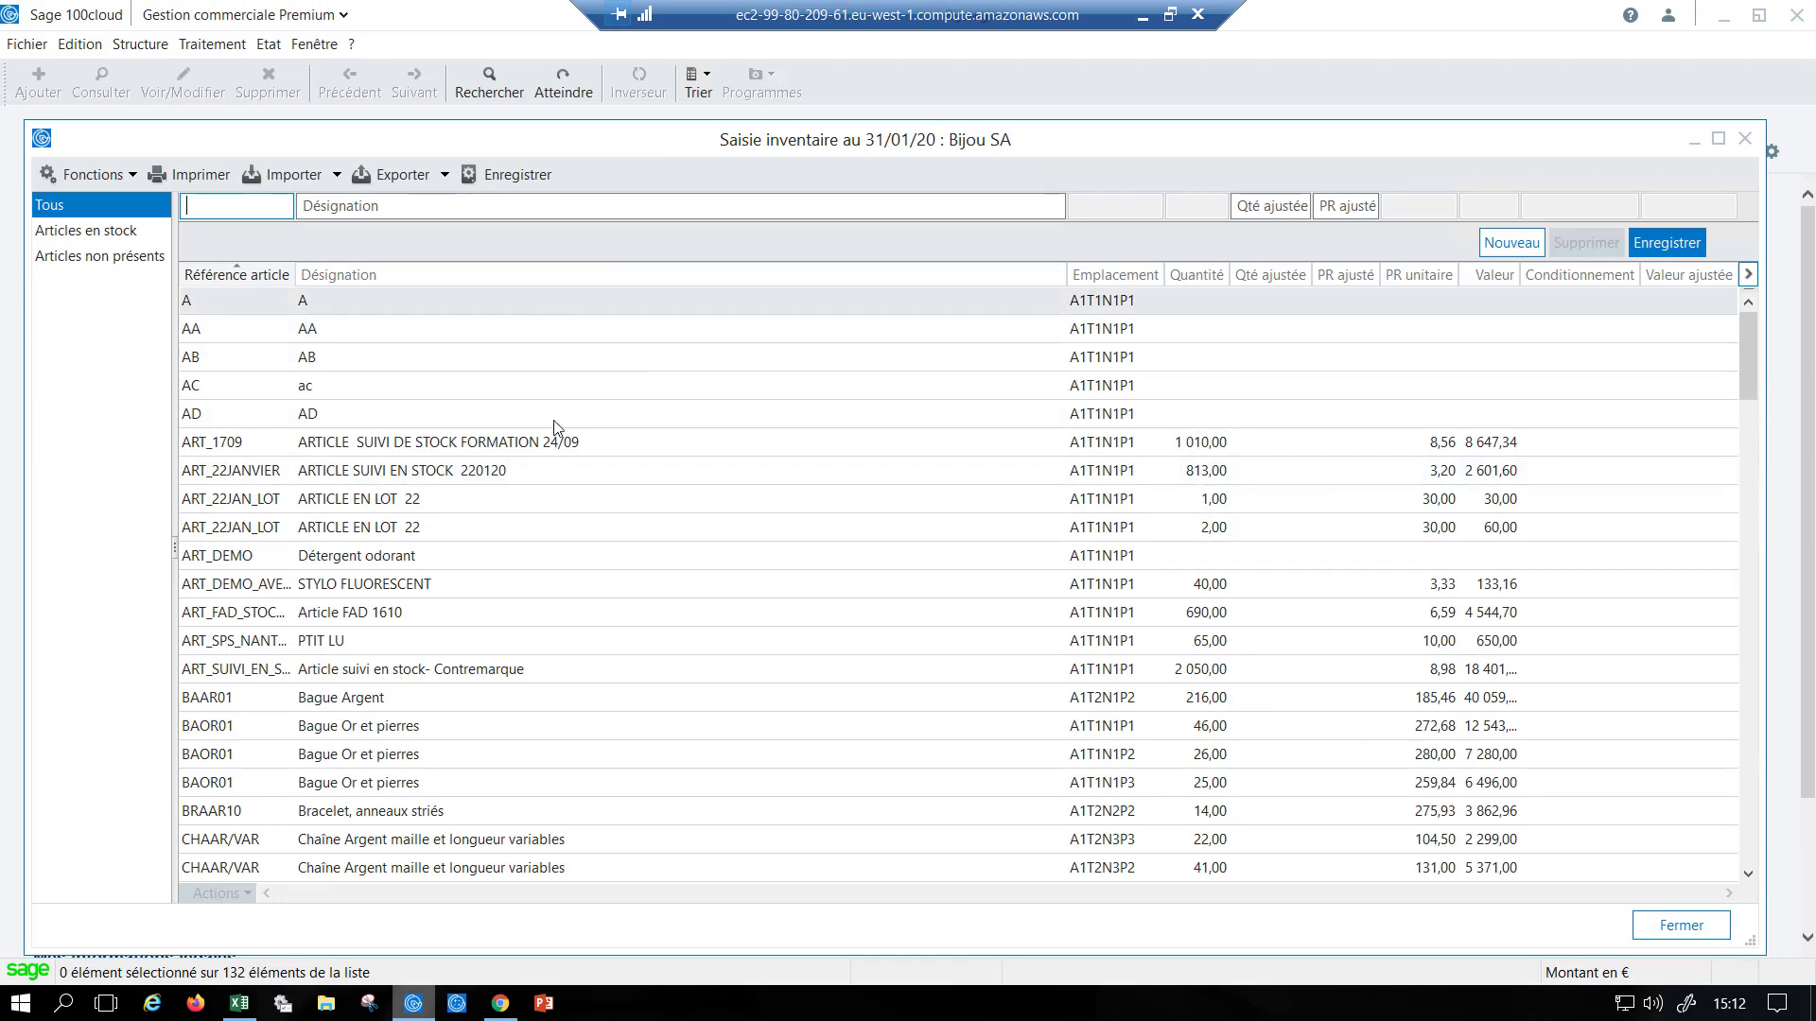
Step: Preview the inventory entry printout for all articles with Aperçu avant impression enabled, and close the preview
left_click(197, 178)
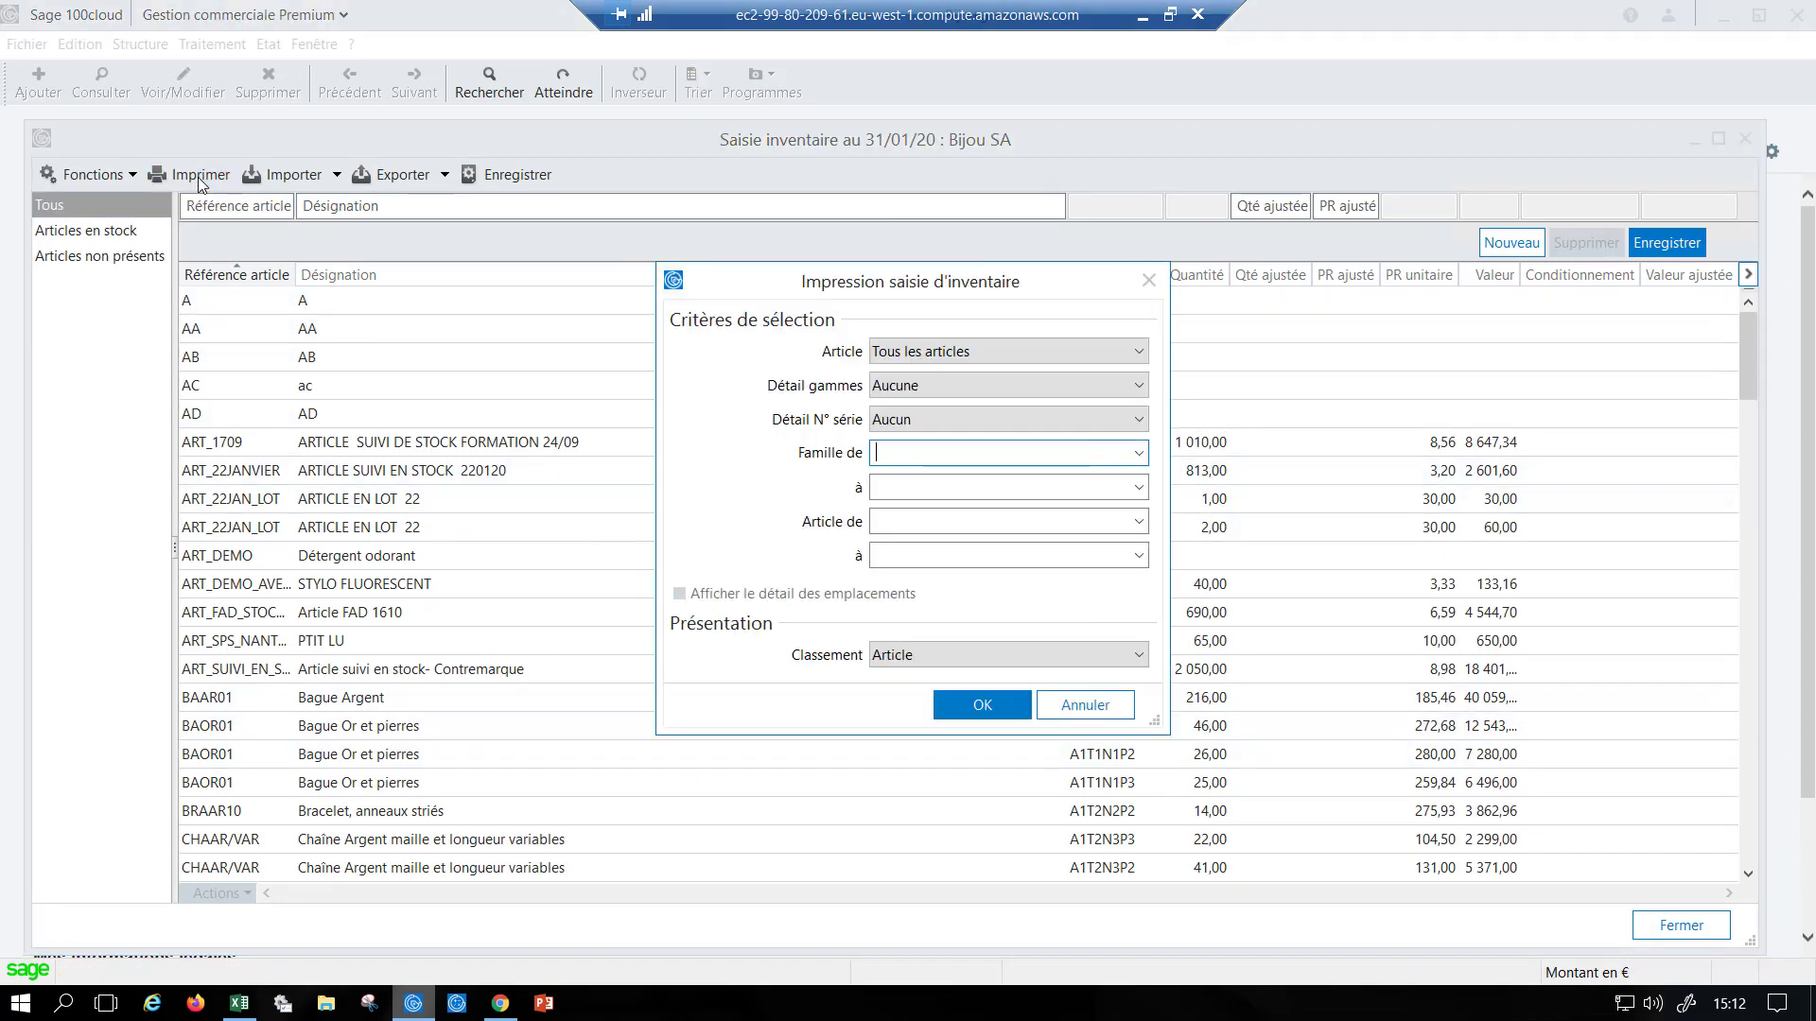
left_click(984, 707)
left_click(673, 563)
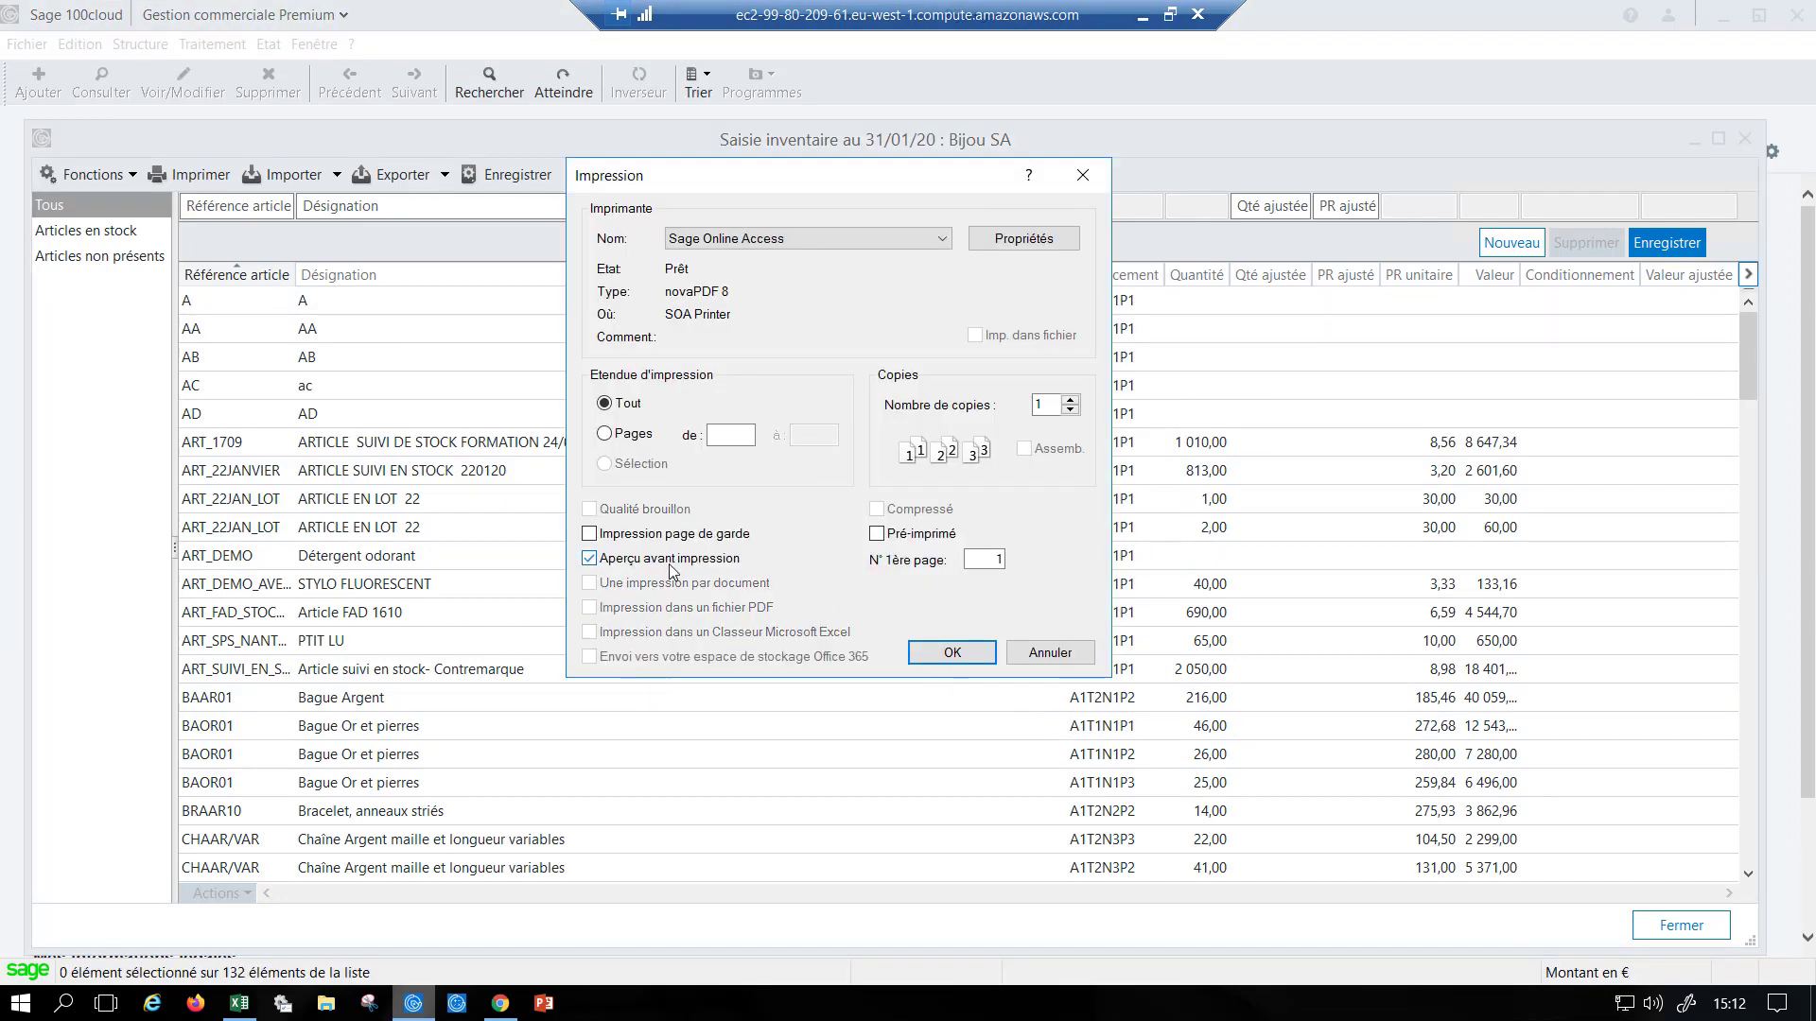
left_click(932, 653)
left_click(952, 352)
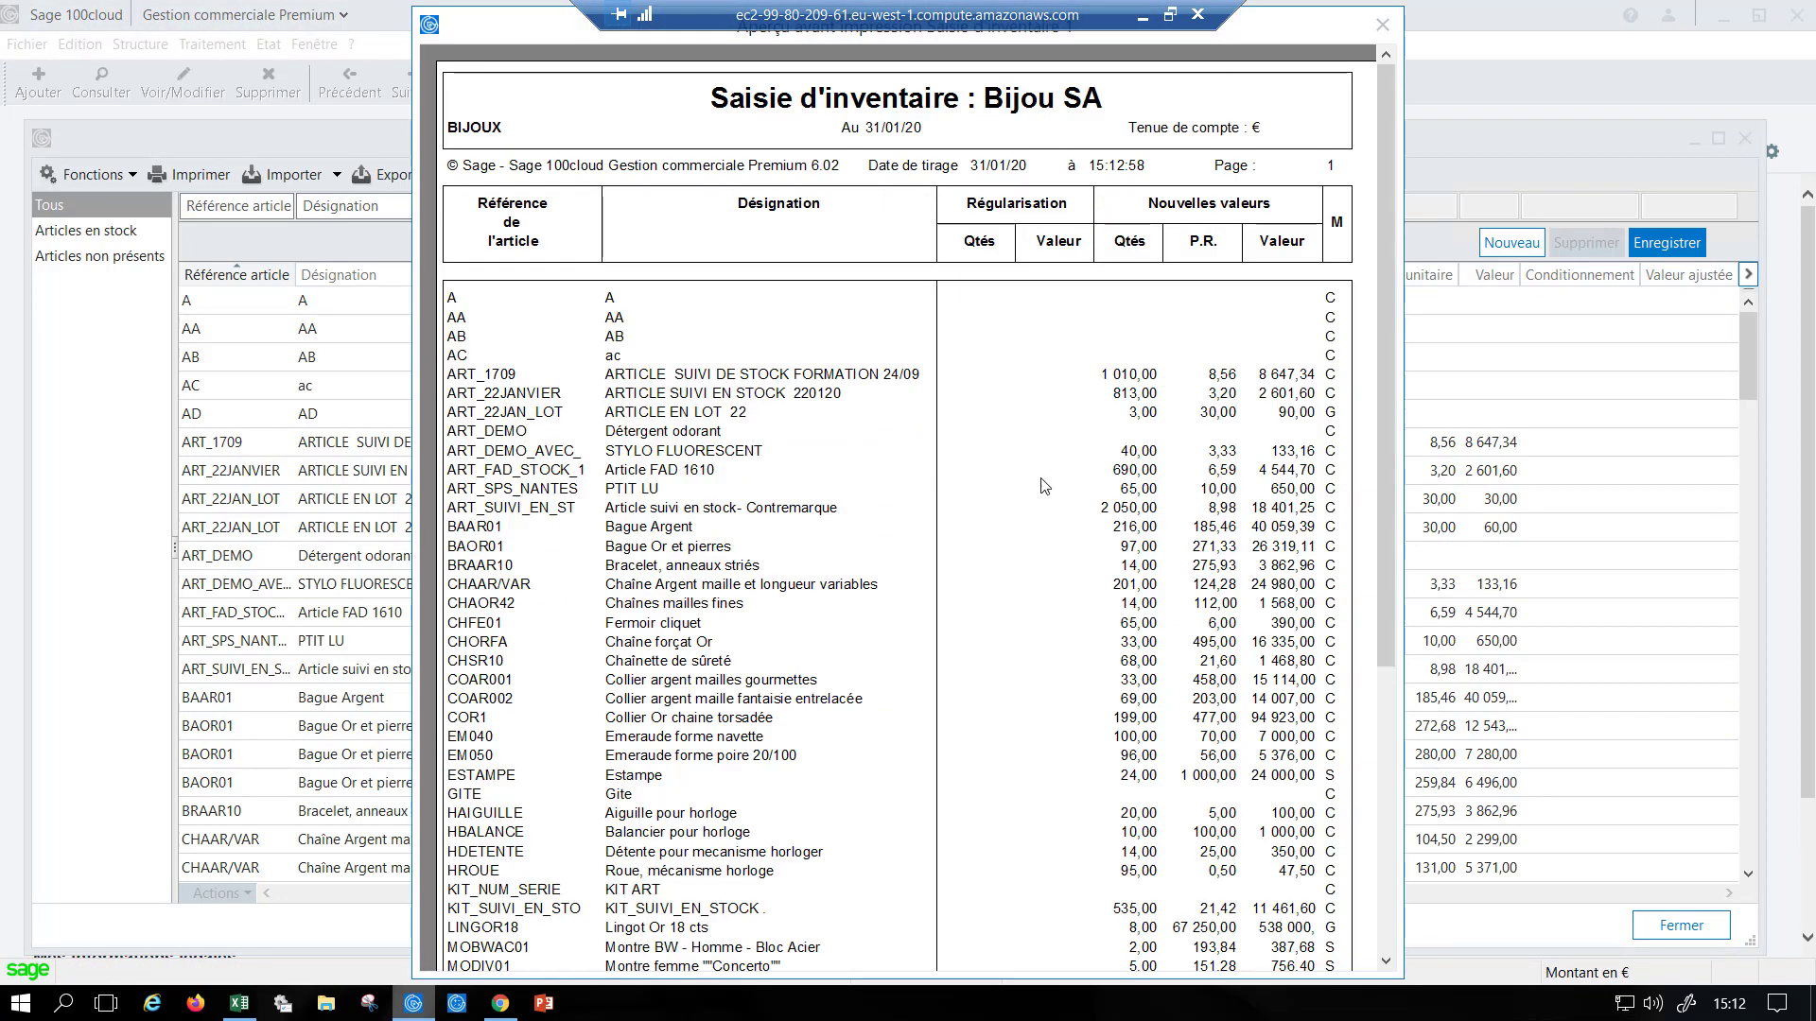
left_click(1031, 461)
left_click(988, 458)
left_click(988, 460)
left_click(989, 462)
left_click(989, 464)
left_click(1380, 27)
Step: Enter an adjusted quantity of 800 and an adjusted cost price of 3 for ART_22JANVIER, and close the inventory without saving
left_click(1275, 499)
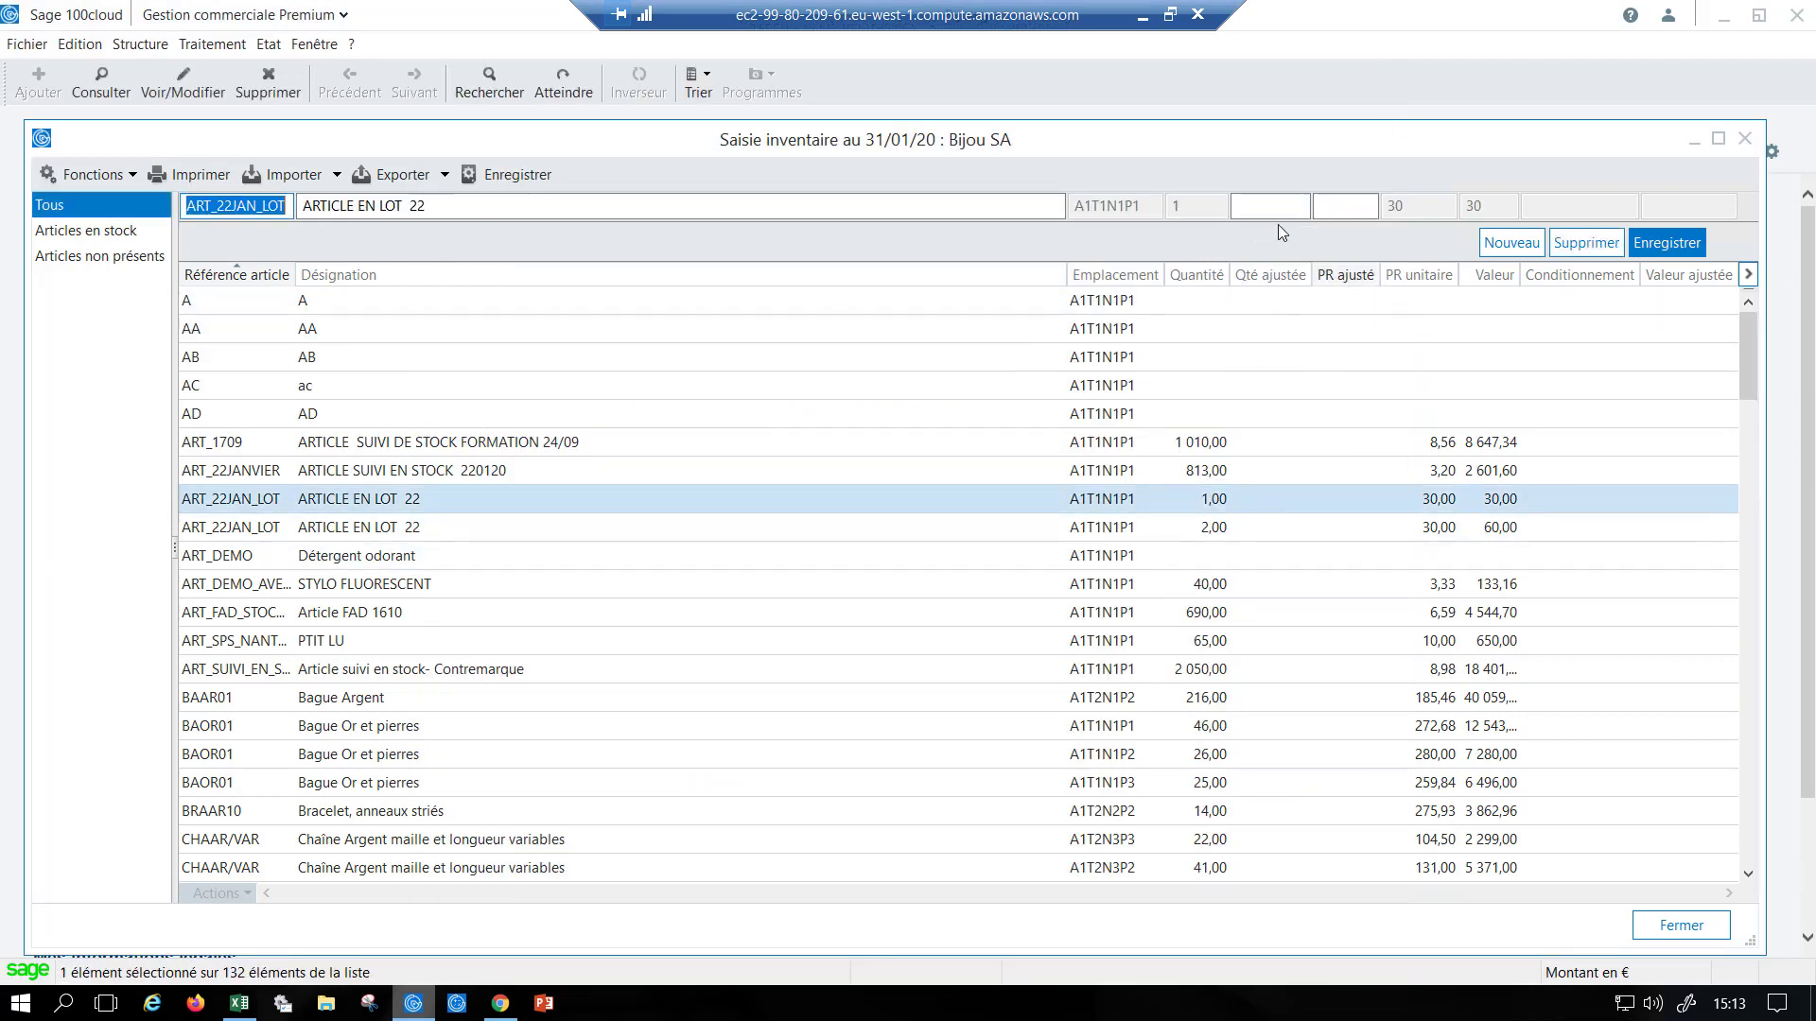
left_click(1272, 470)
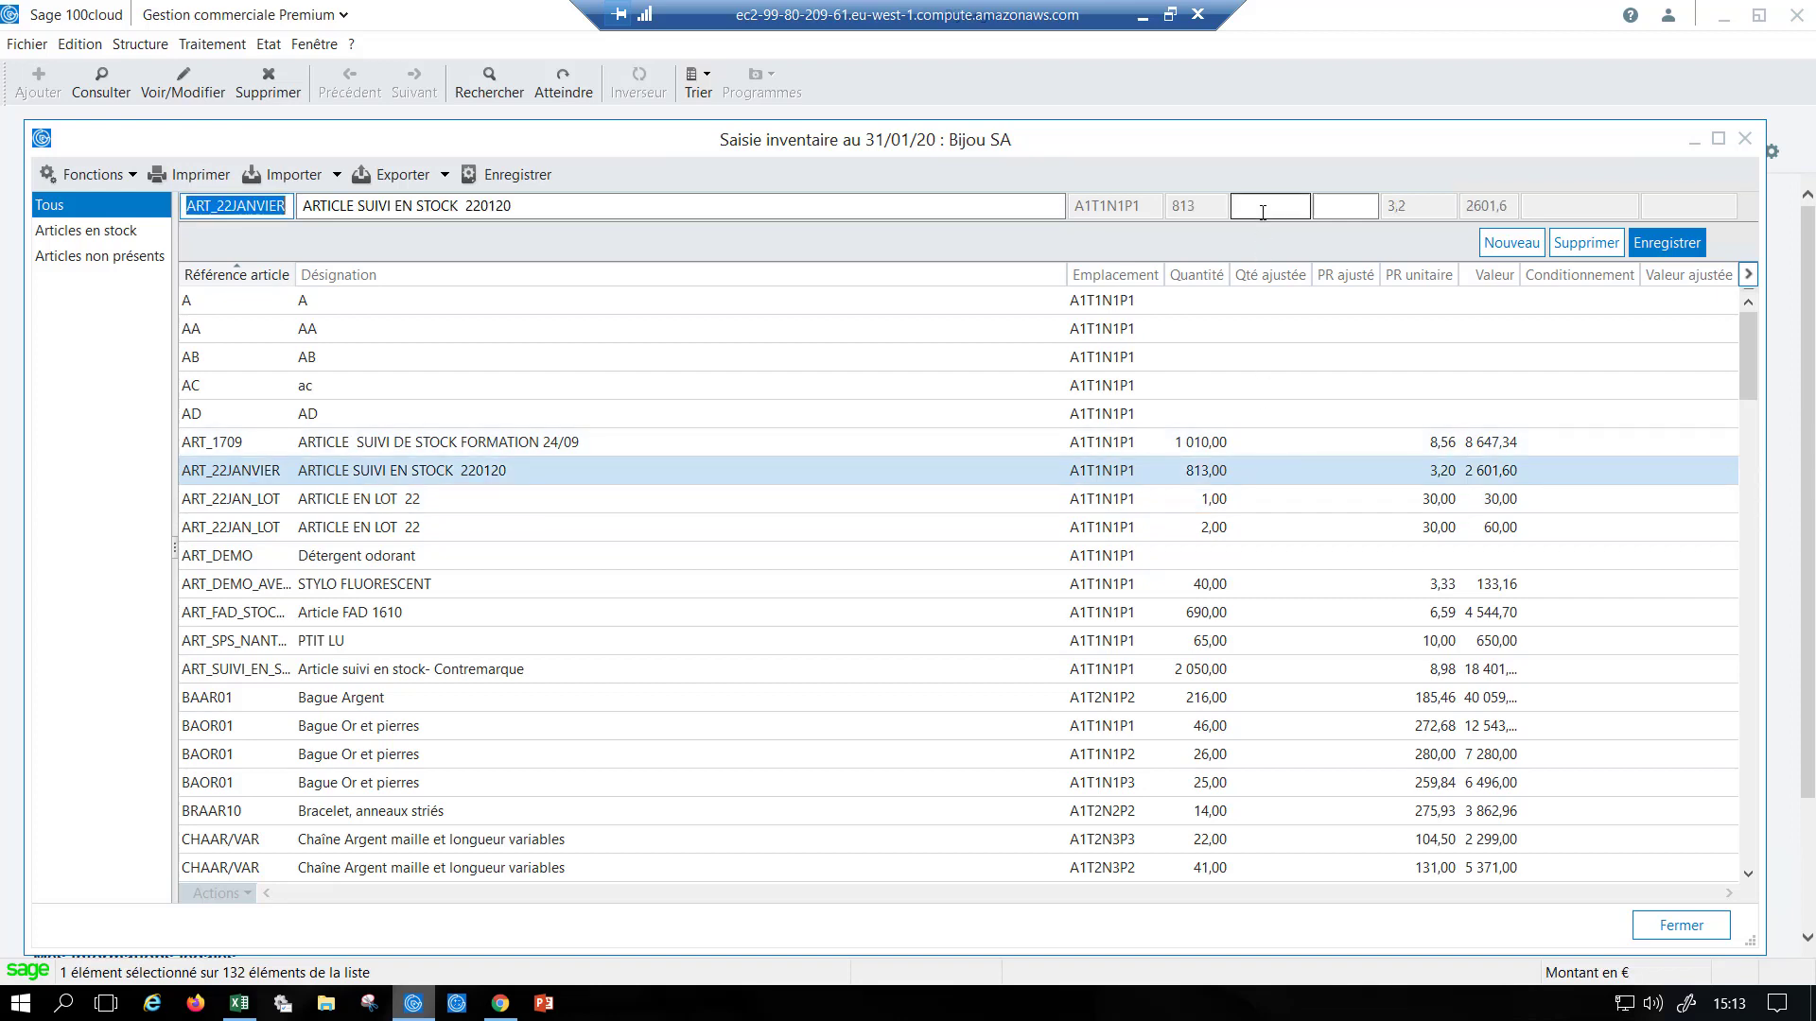
left_click(1262, 212)
key("Tab")
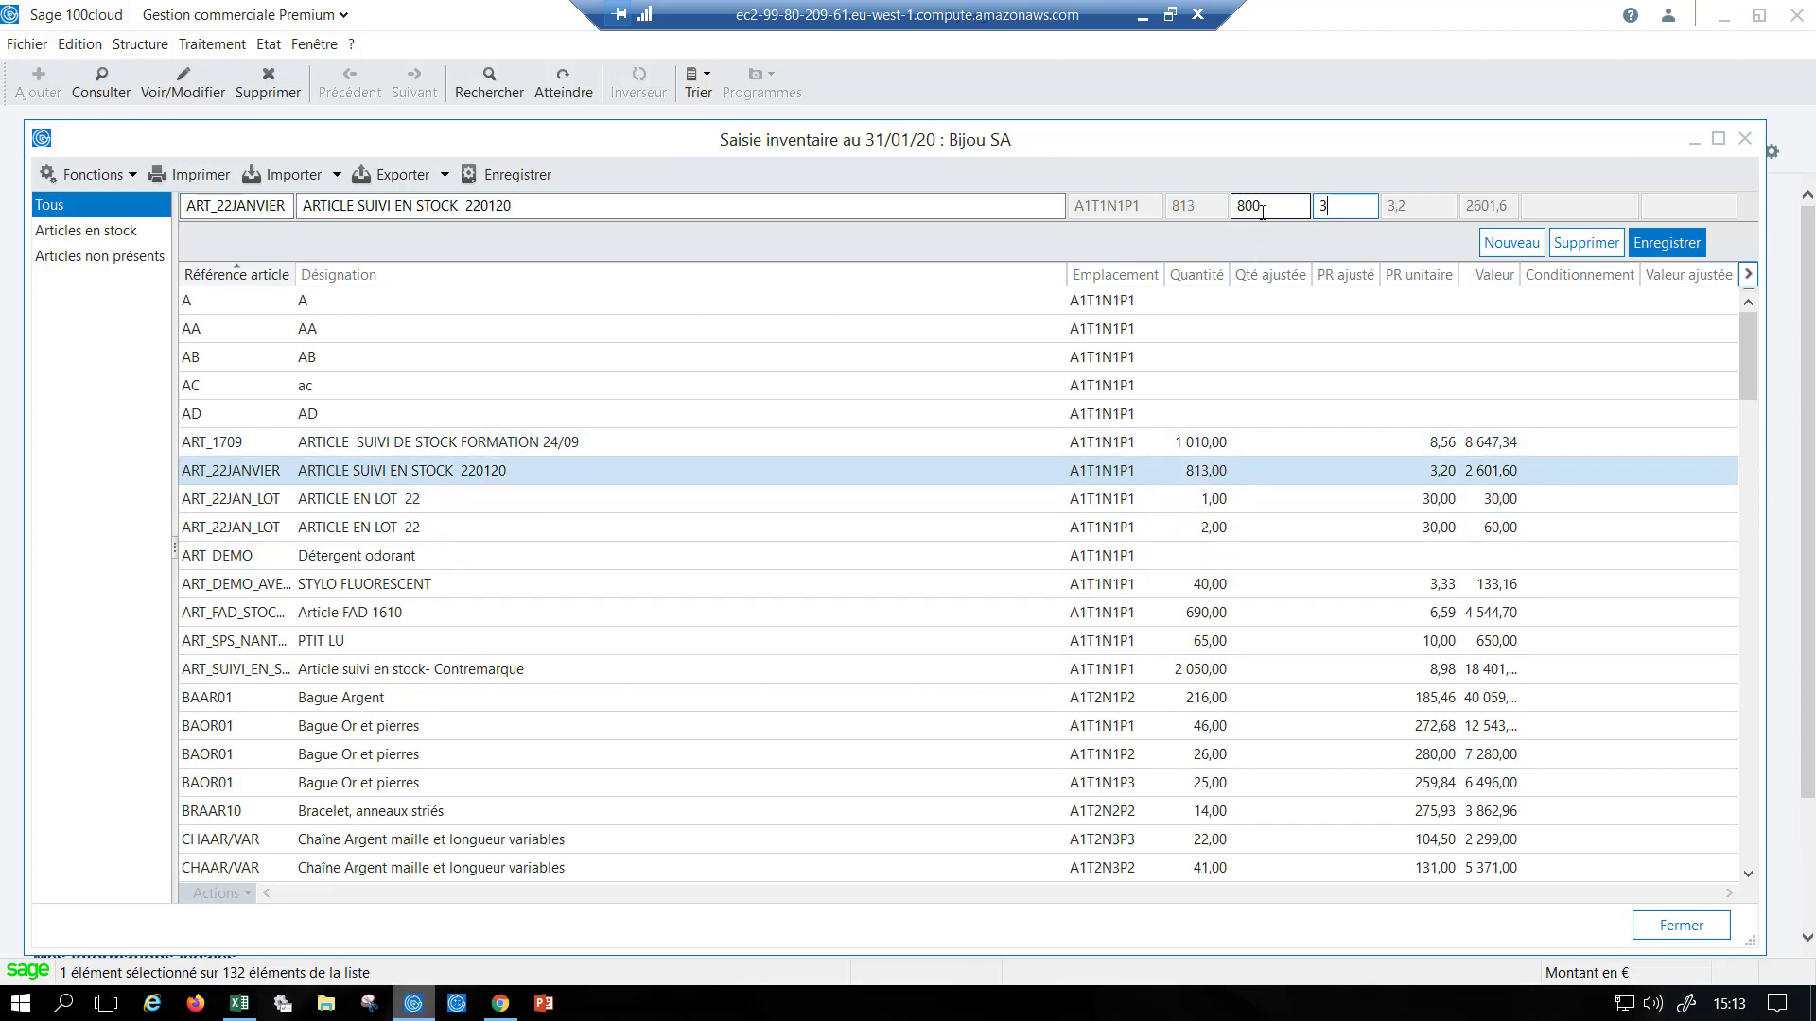
key("Return")
left_click(1310, 488)
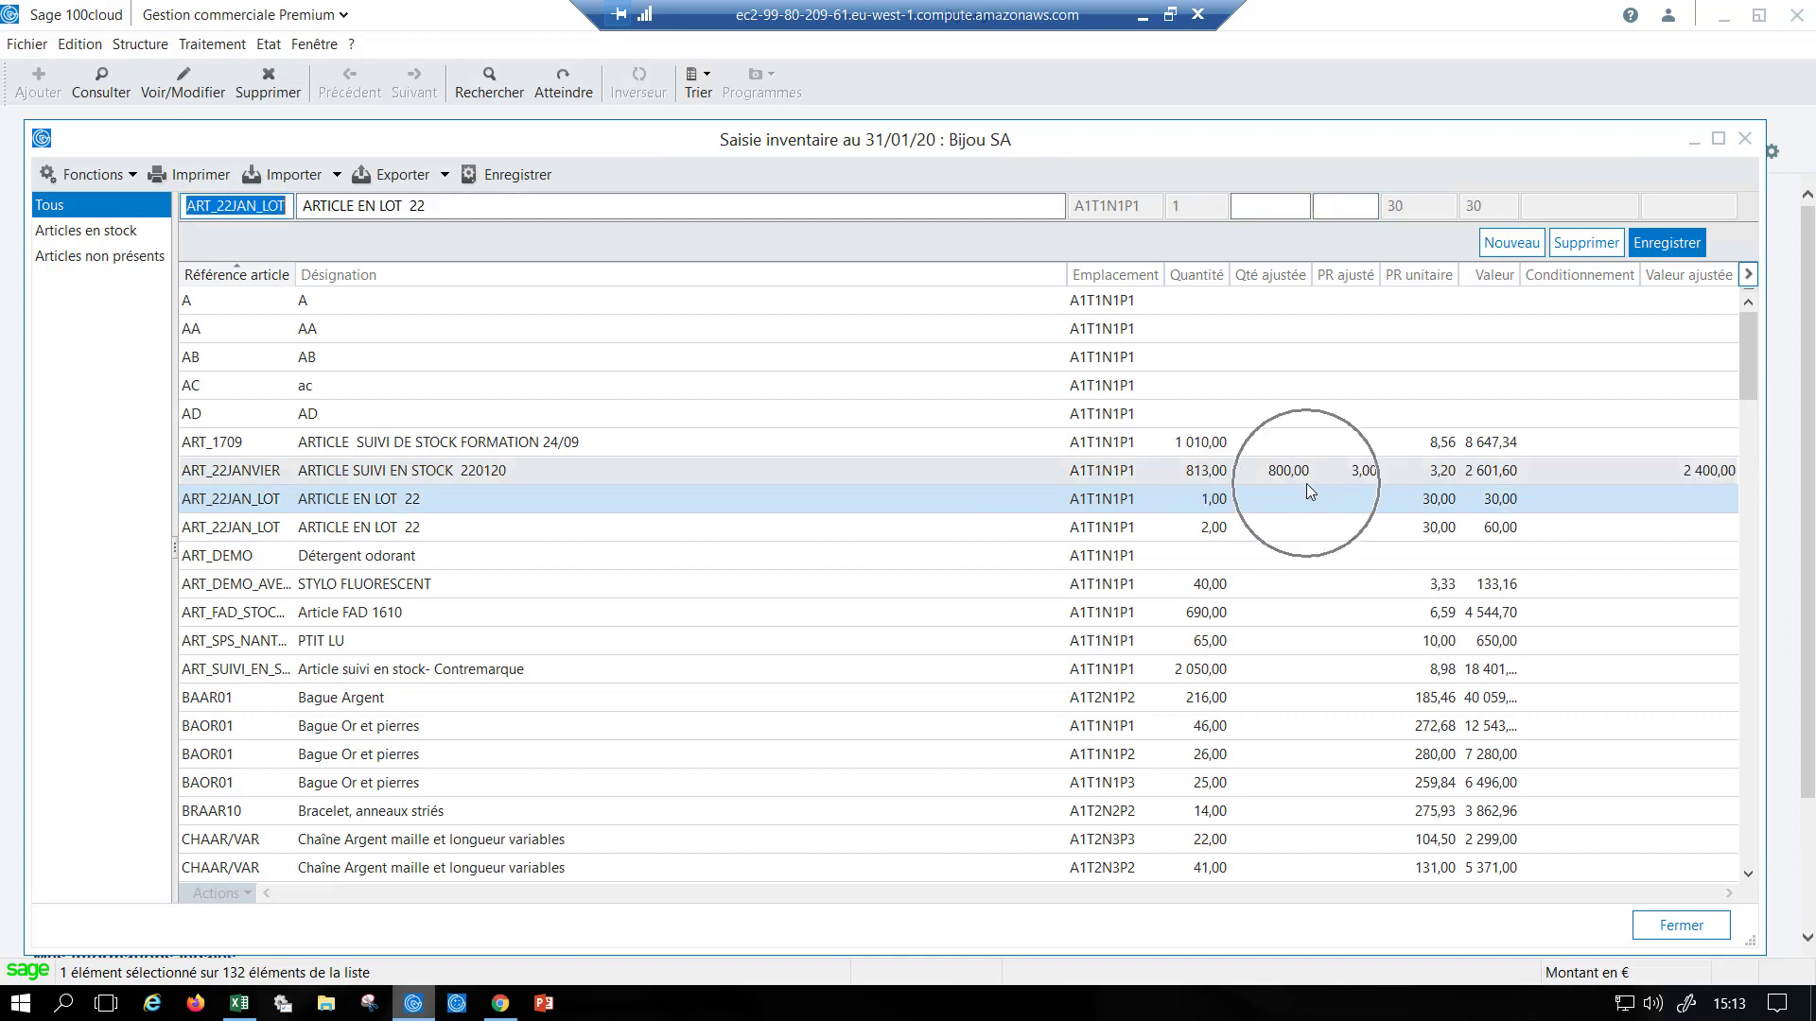
left_click(1714, 934)
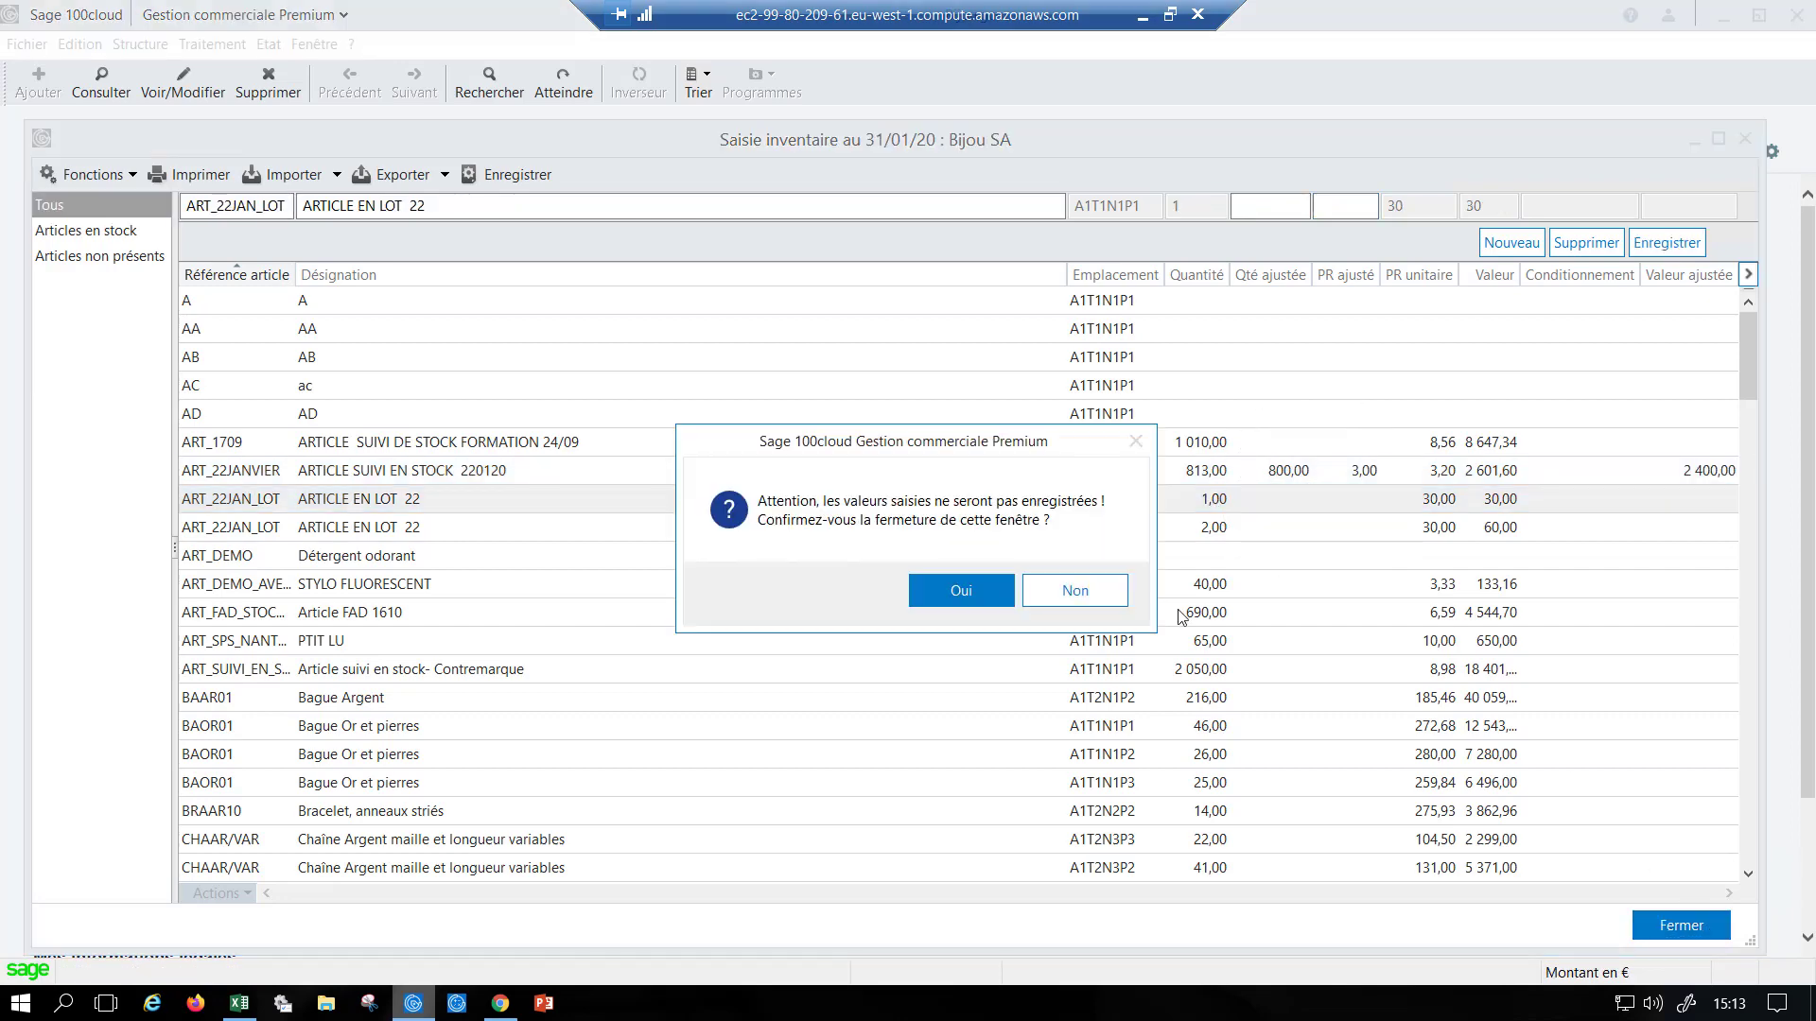
left_click(974, 591)
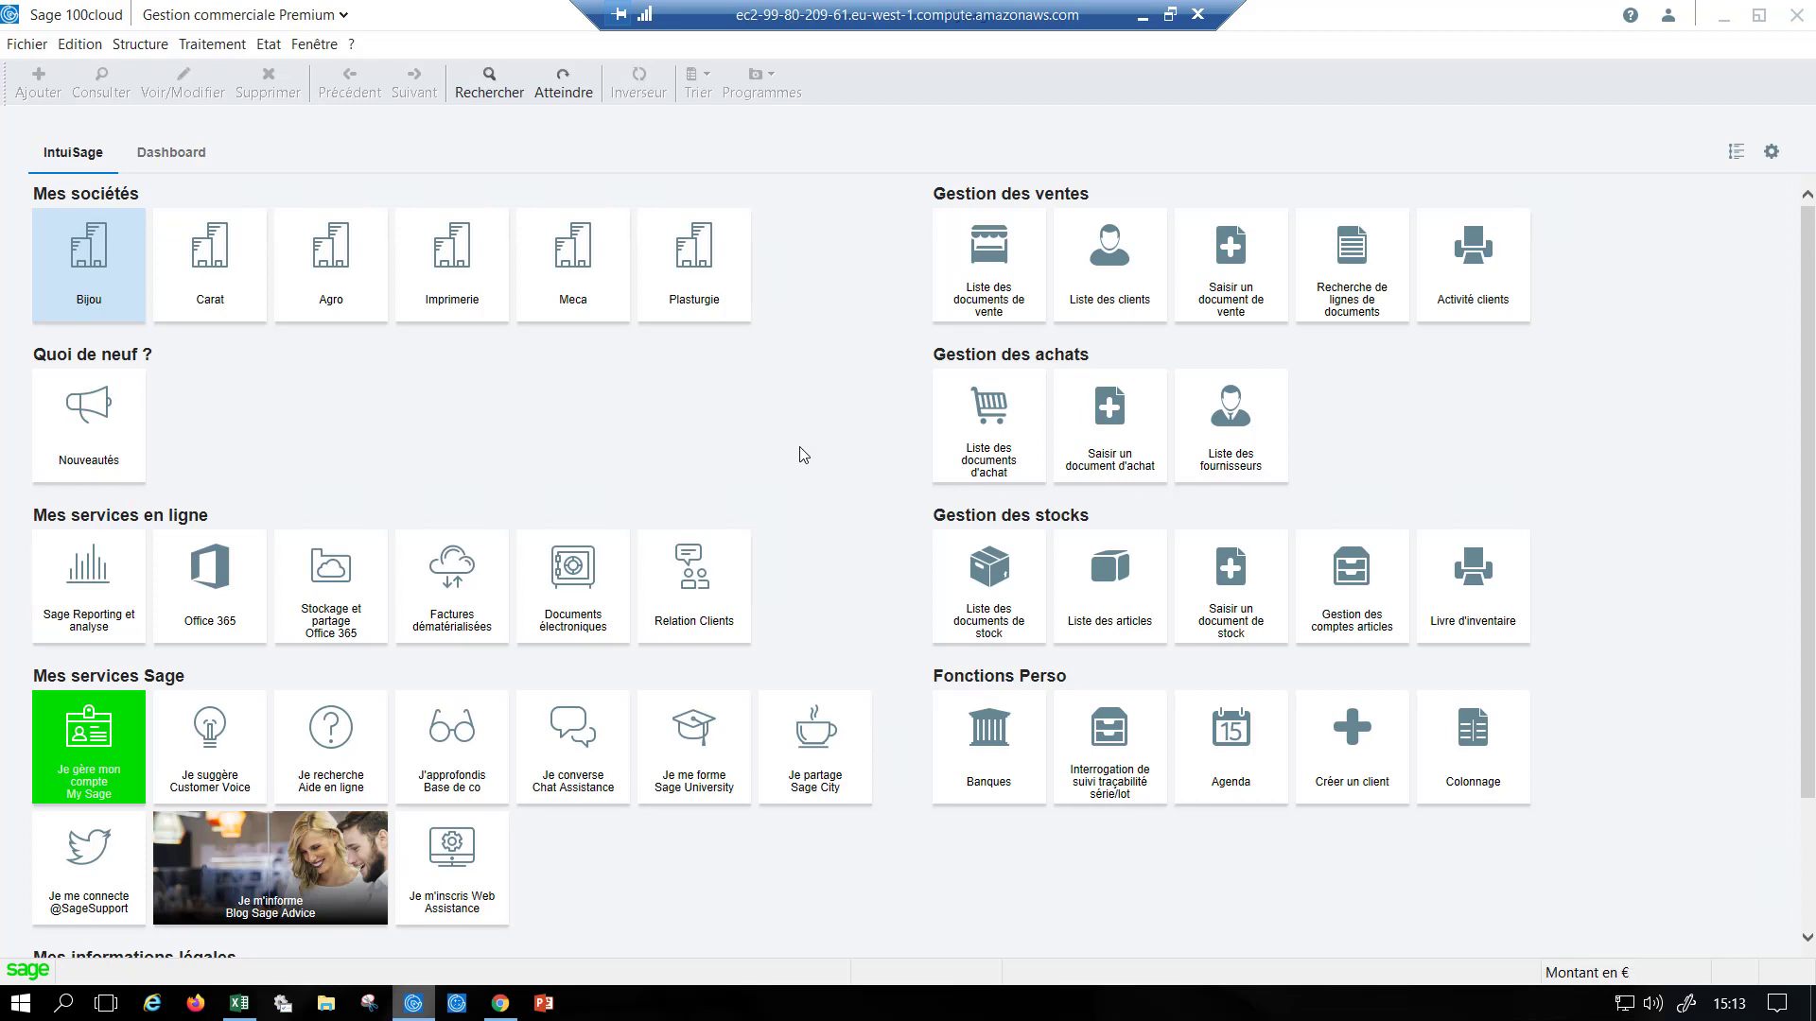